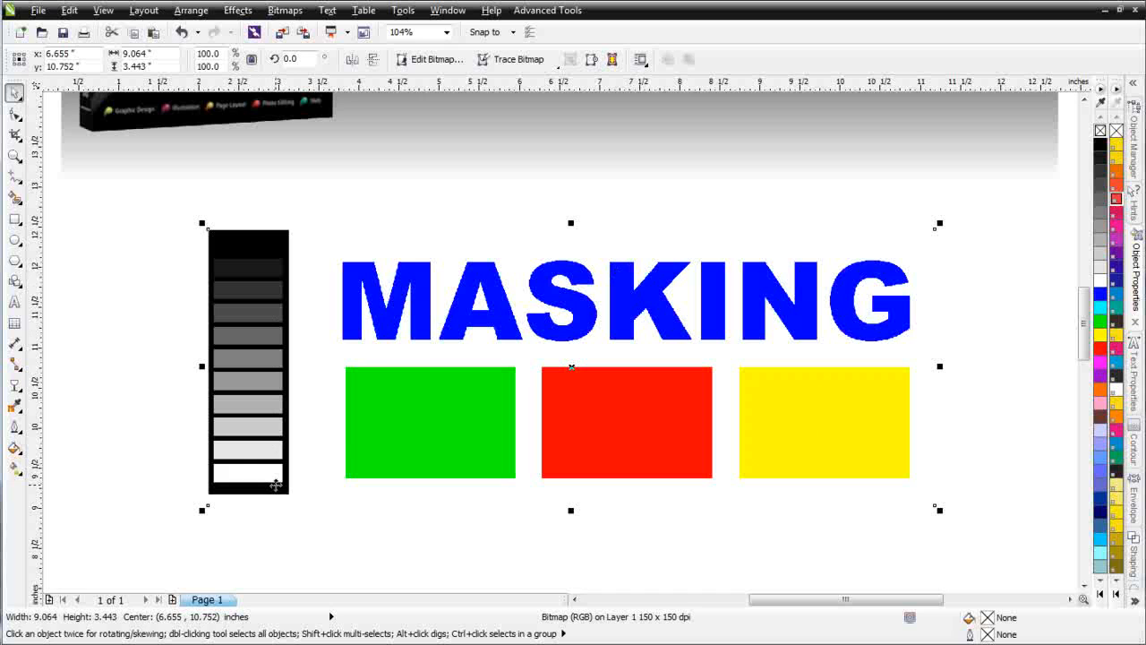
Open the selected MASKING bitmap for editing in Corel PHOTO-PAINT and maximize its image window.
left_click(292, 12)
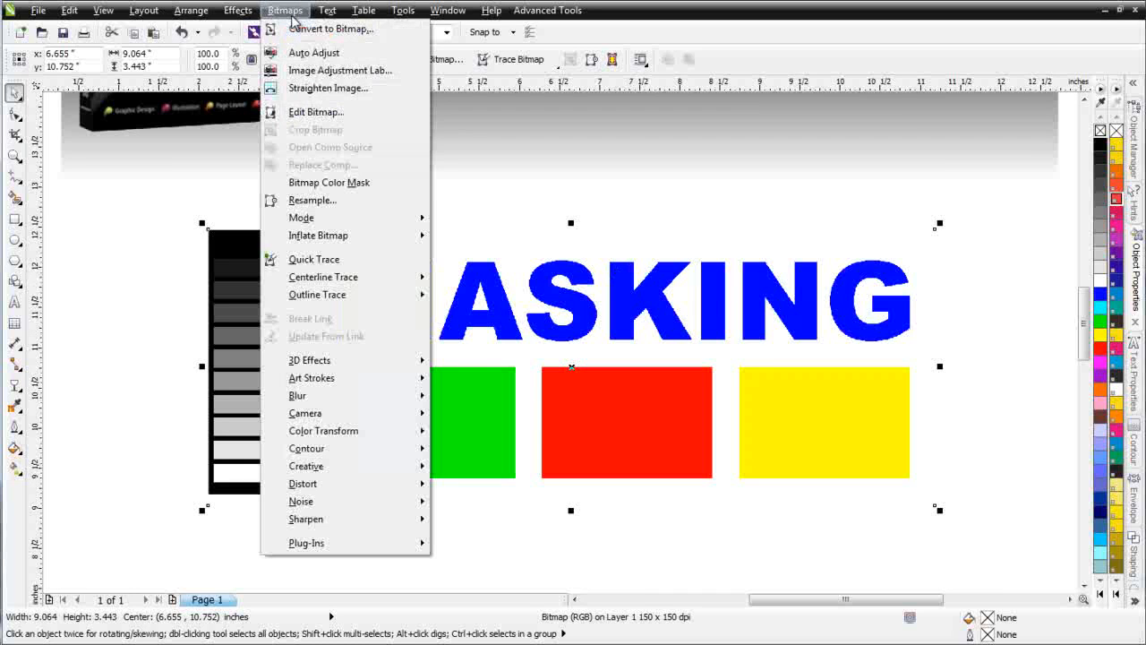
left_click(318, 112)
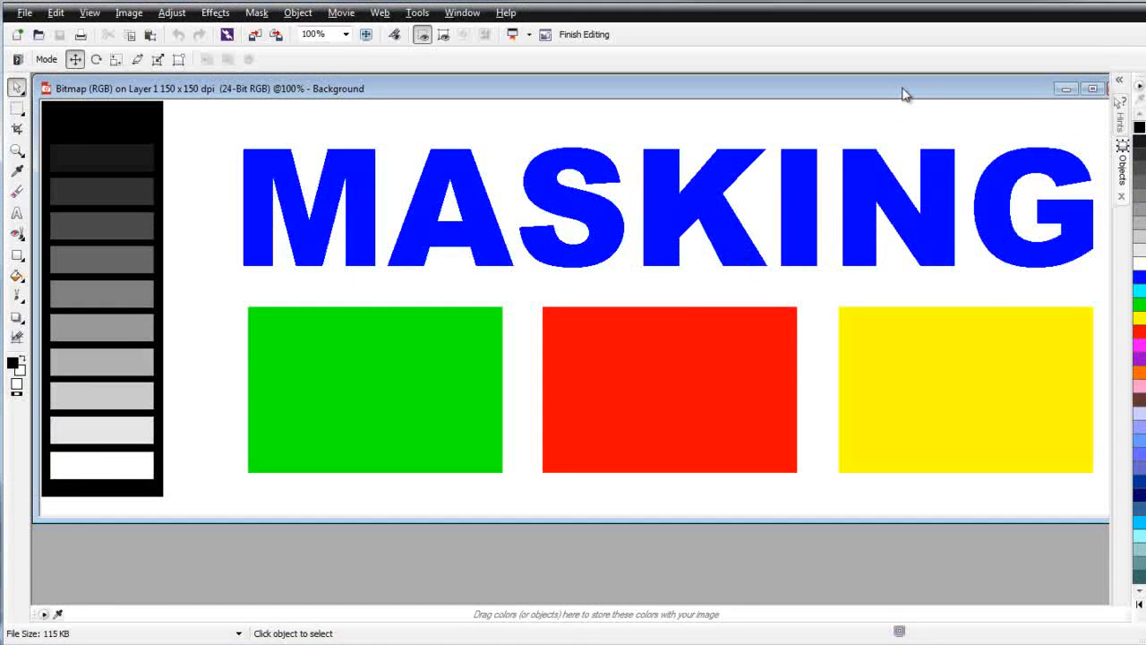
left_click_drag(901, 93, 803, 137)
left_click(990, 132)
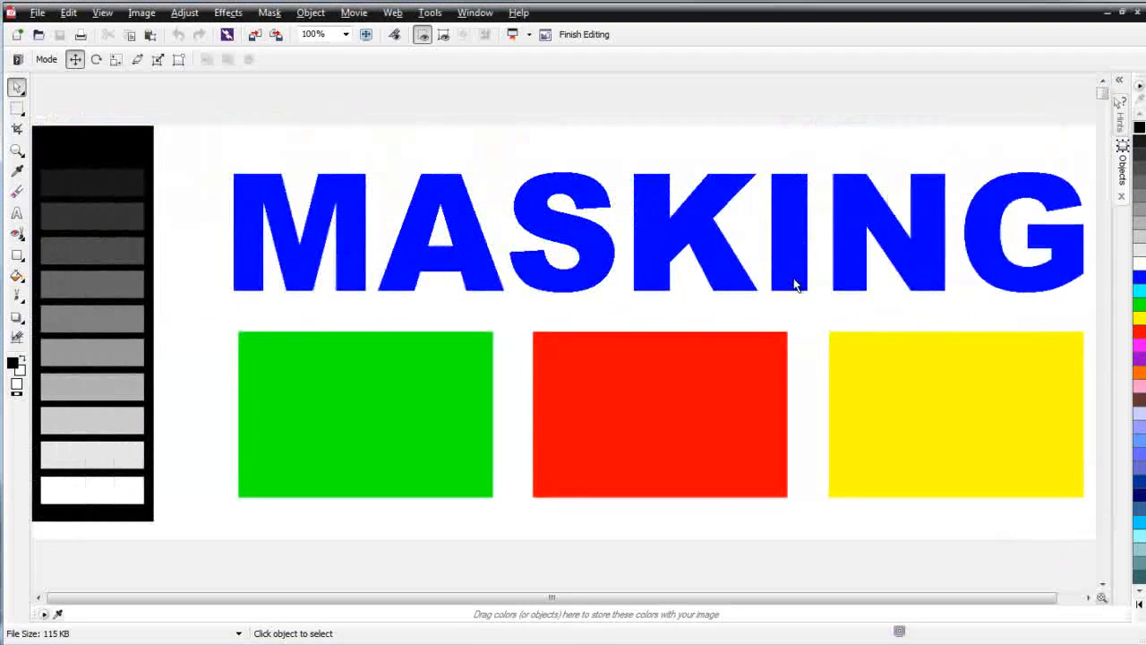
scroll(567, 312, "down", 2)
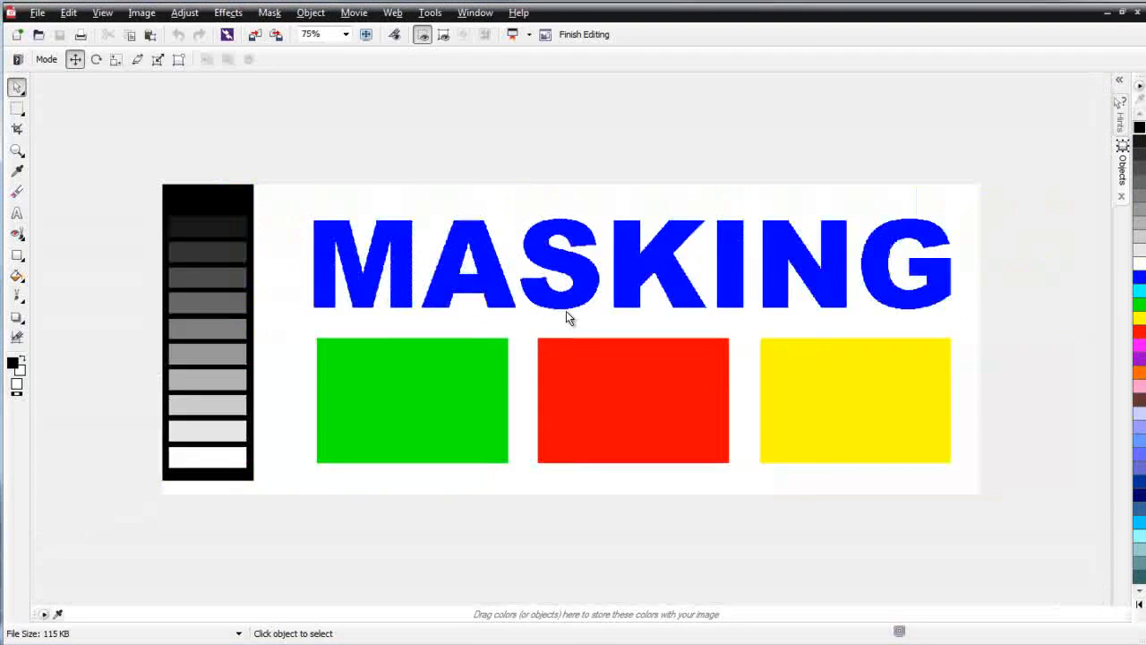
scroll(842, 315, "up", 2)
scroll(845, 315, "down", 2)
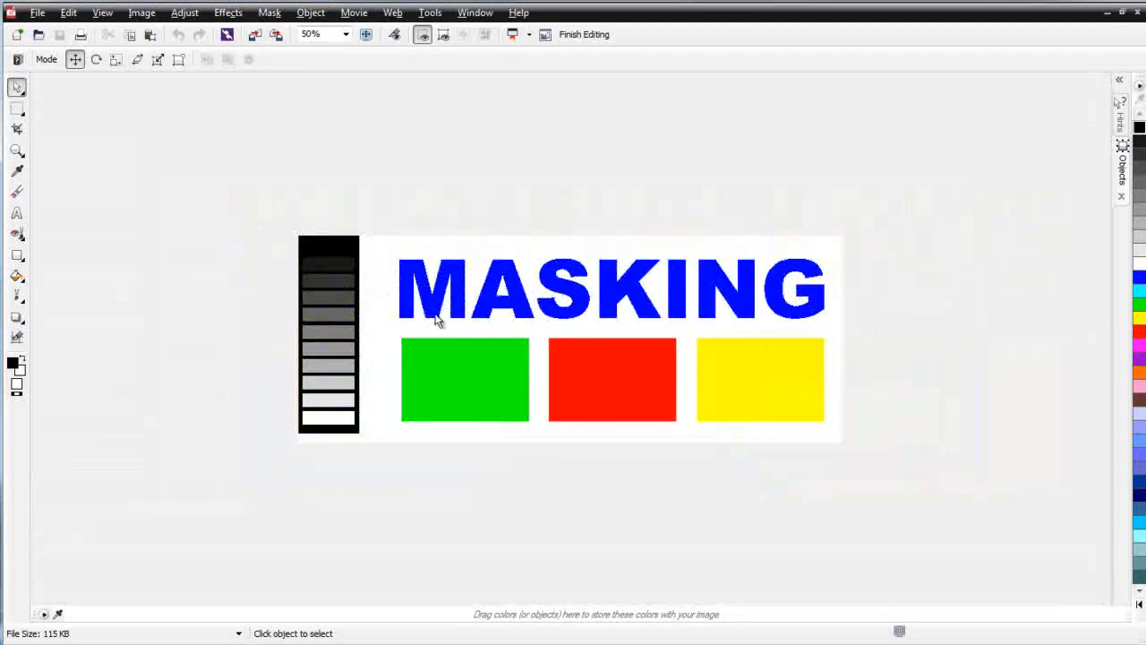
scroll(356, 314, "up", 2)
scroll(295, 320, "down", 2)
scroll(311, 311, "up", 1)
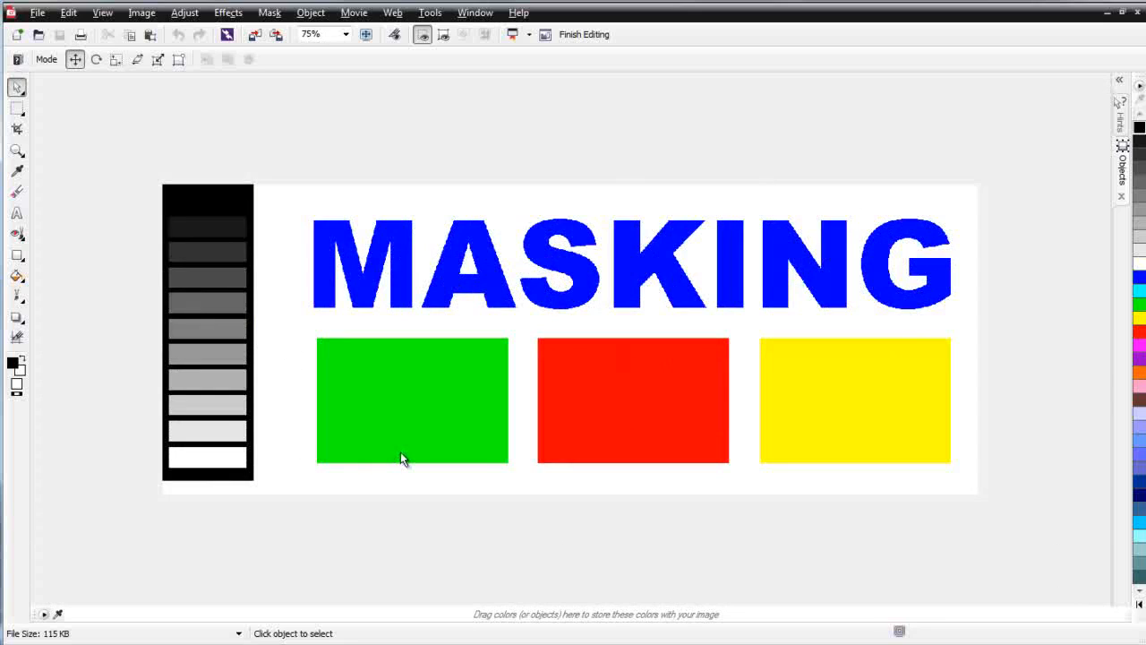
left_click(23, 114)
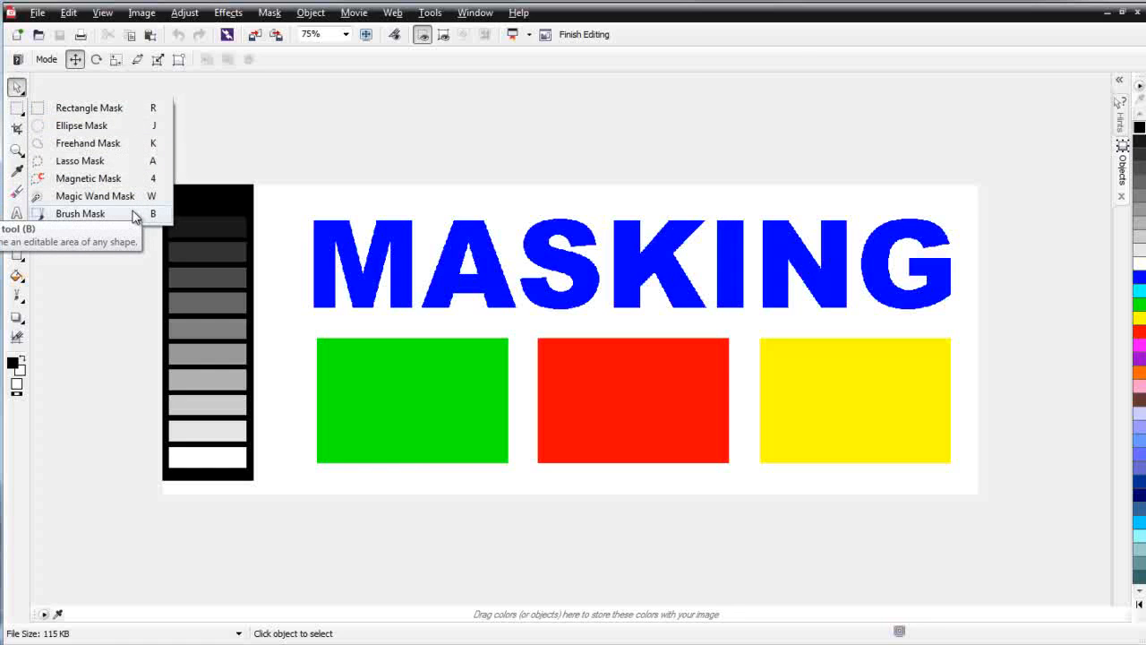
left_click(265, 108)
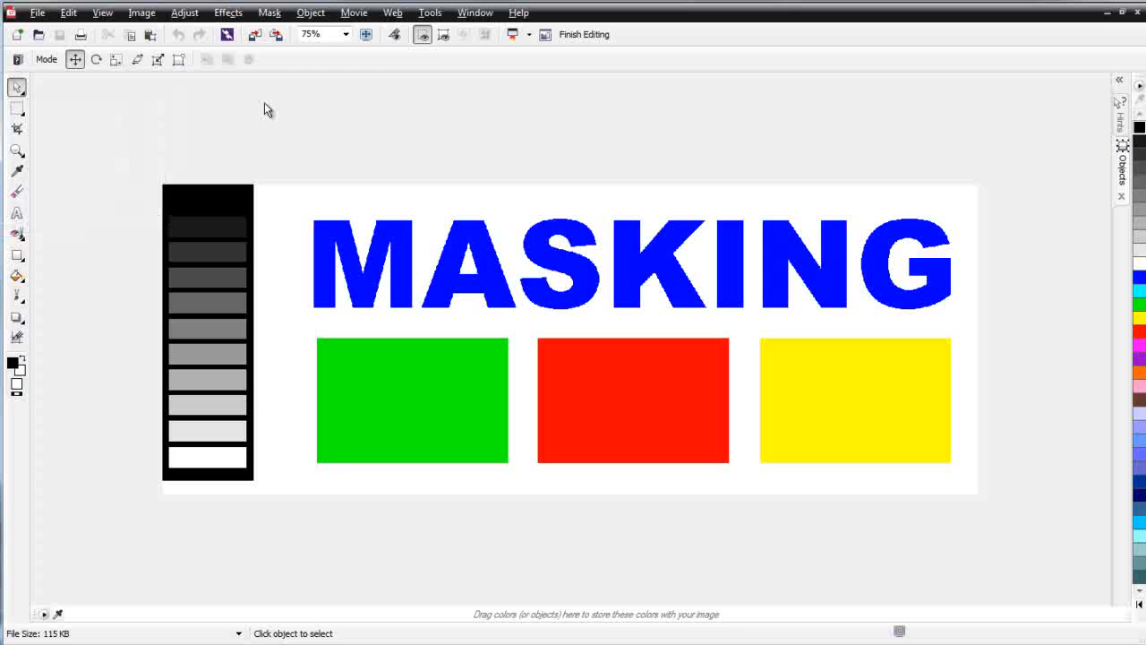
left_click(271, 12)
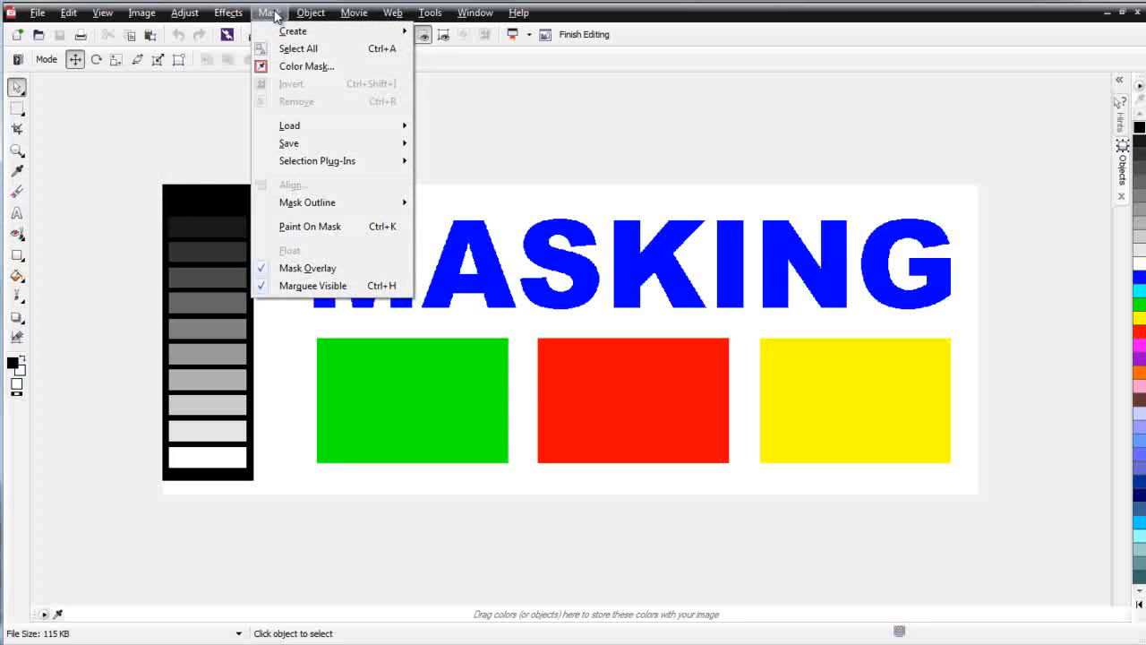
mouse_move(280, 37)
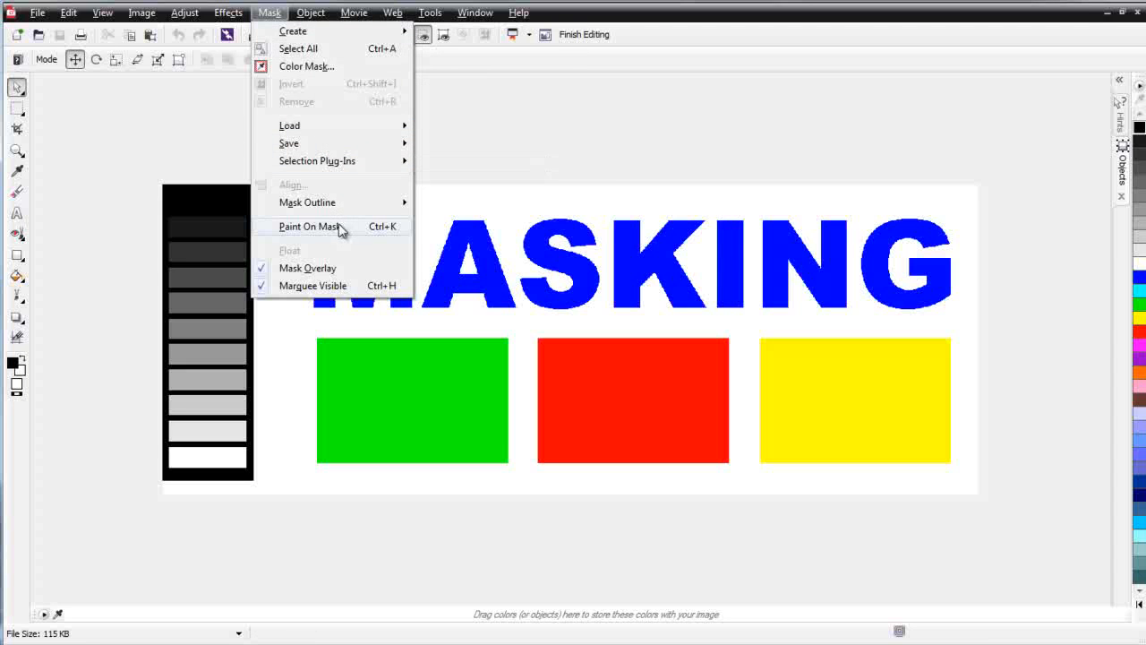
mouse_move(308, 14)
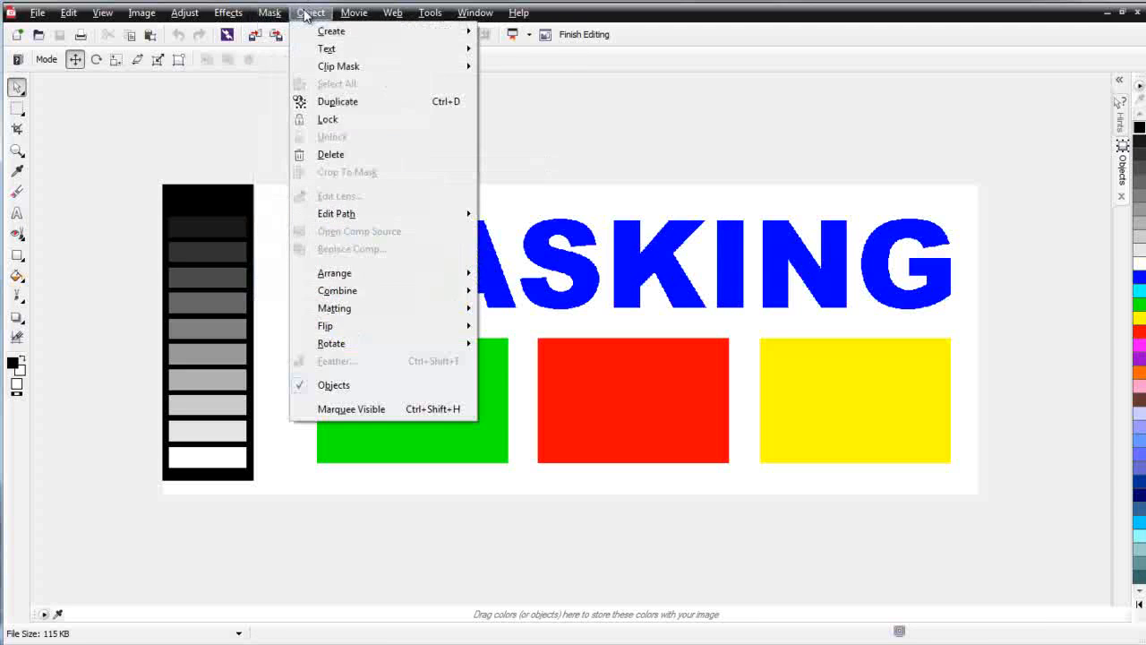
mouse_move(327, 34)
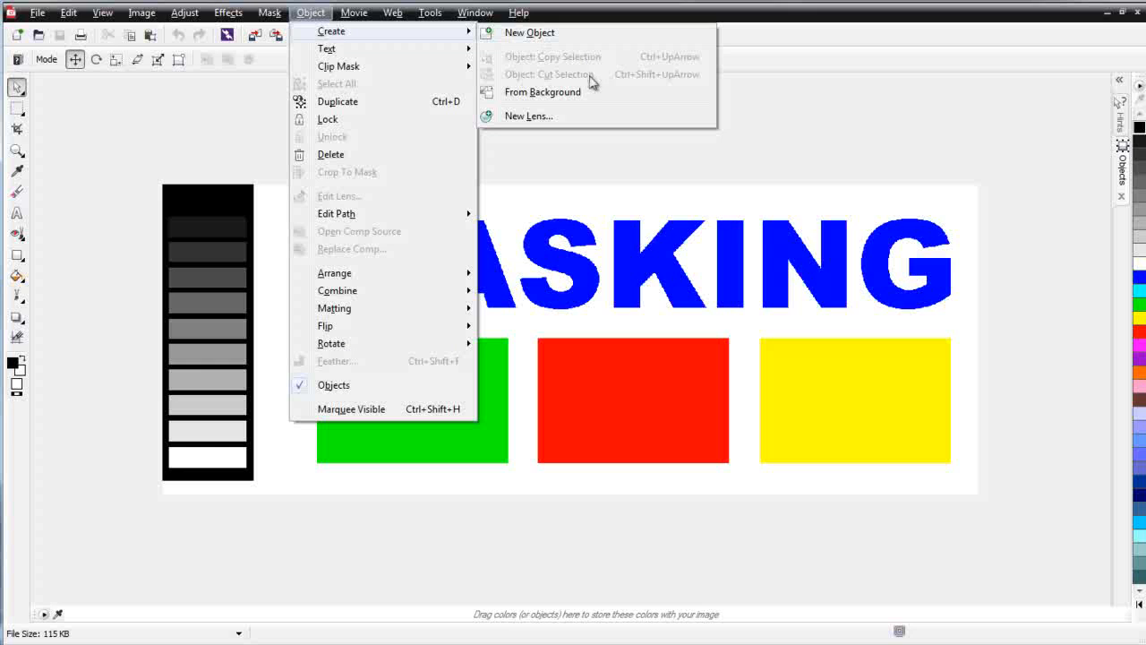
left_click(615, 7)
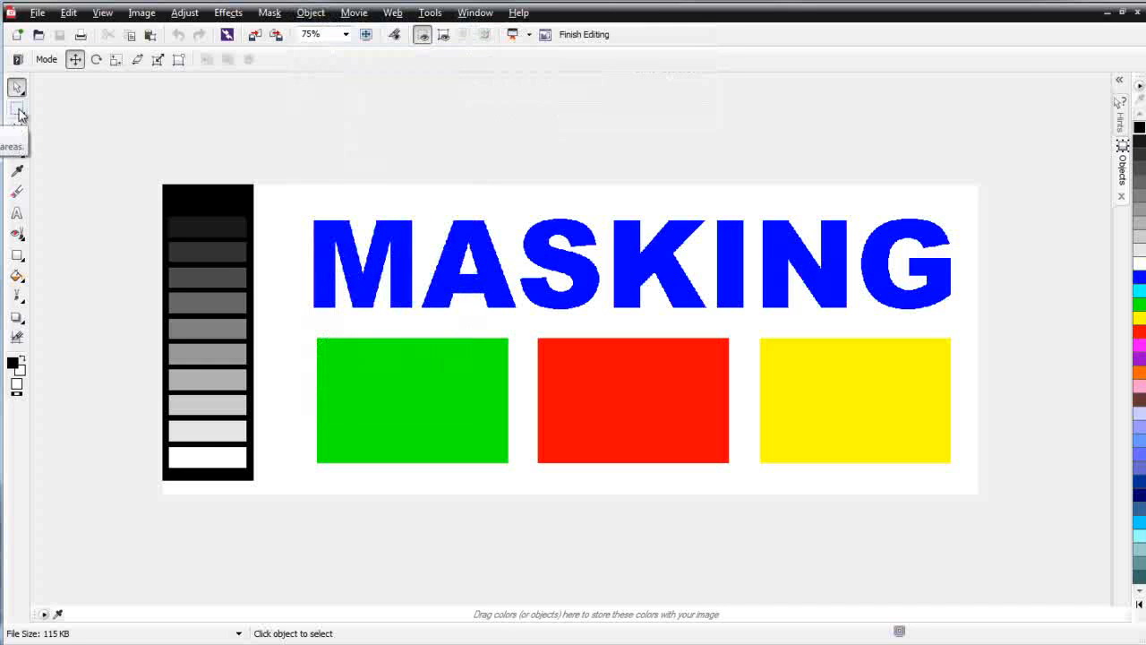
Draw a rectangular mask of about 2.3 by 1.62 inches around the green rectangle, leaving a narrow white margin inside it.
left_click(18, 111)
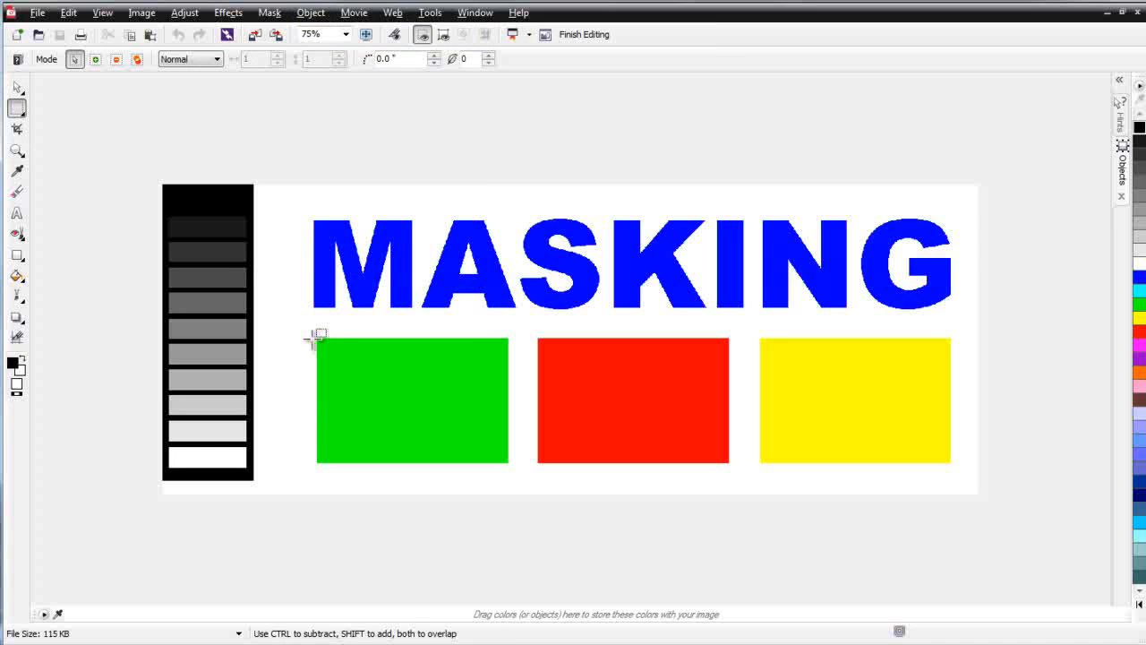
left_click_drag(311, 328, 517, 474)
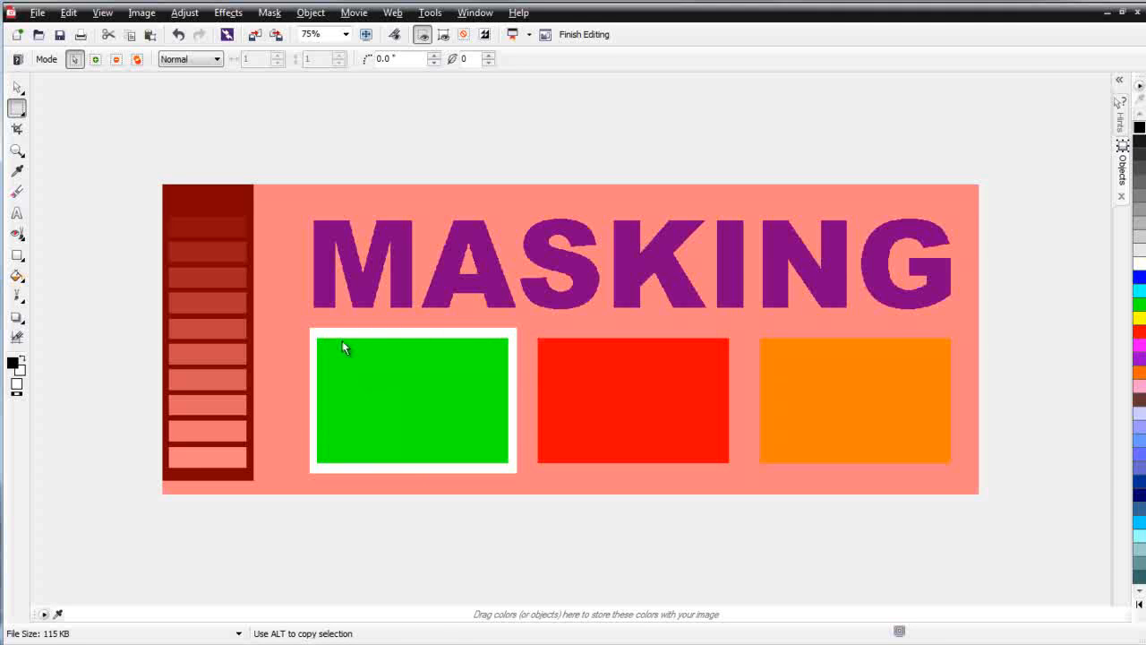
scroll(343, 341, "up", 4)
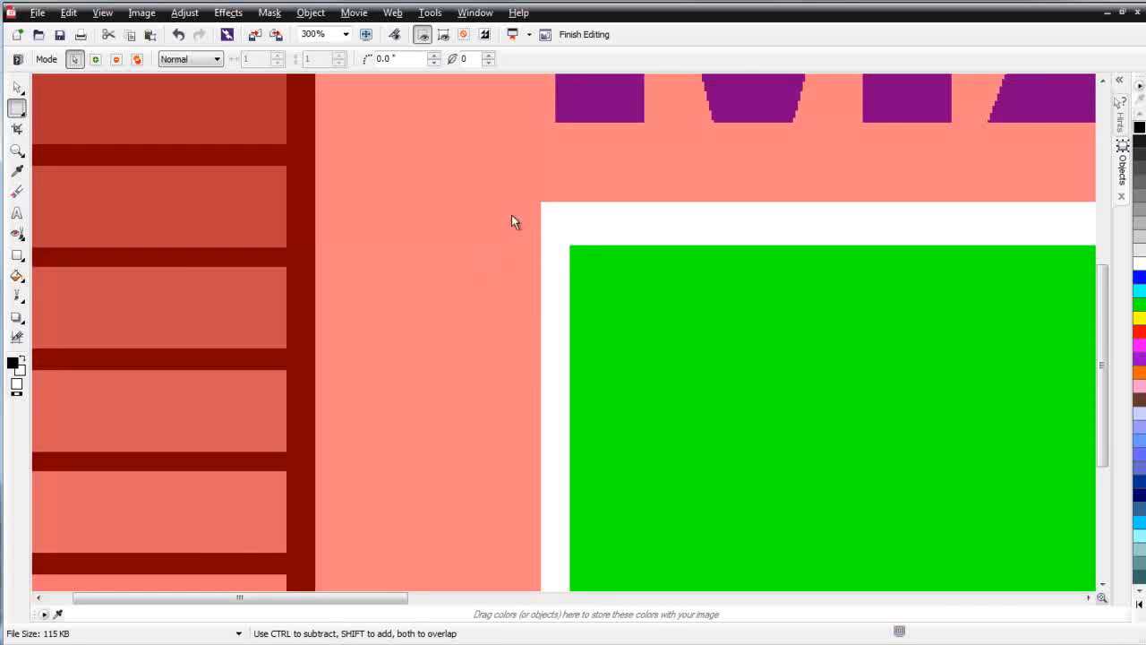
scroll(639, 256, "up", 1)
scroll(436, 442, "up", 2)
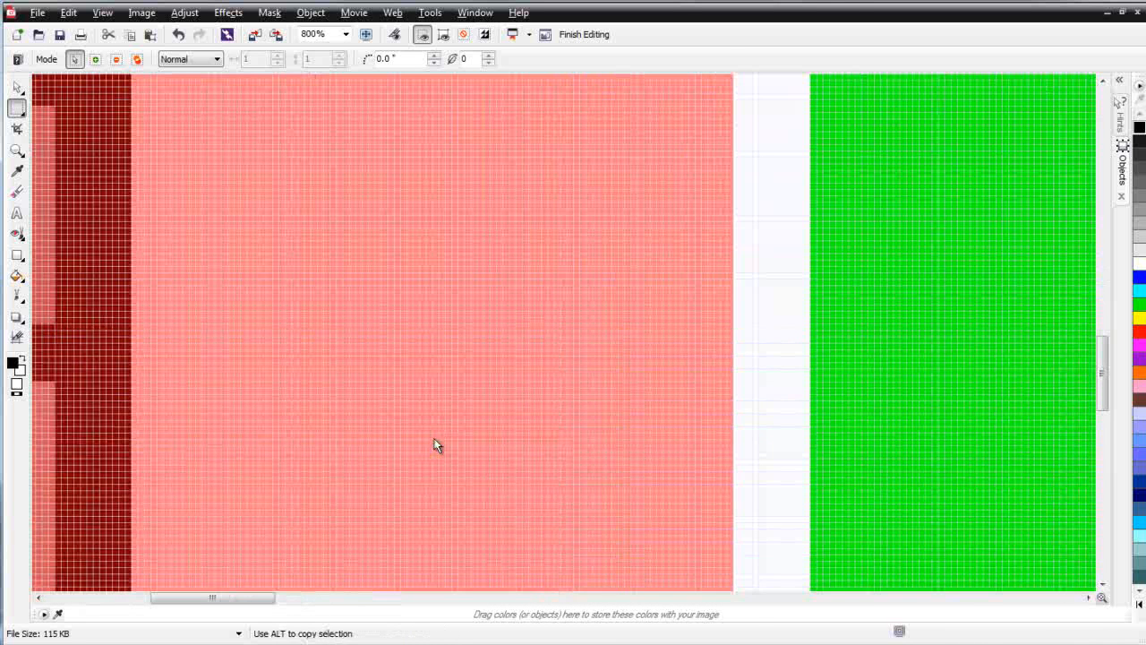
scroll(800, 334, "up", 1)
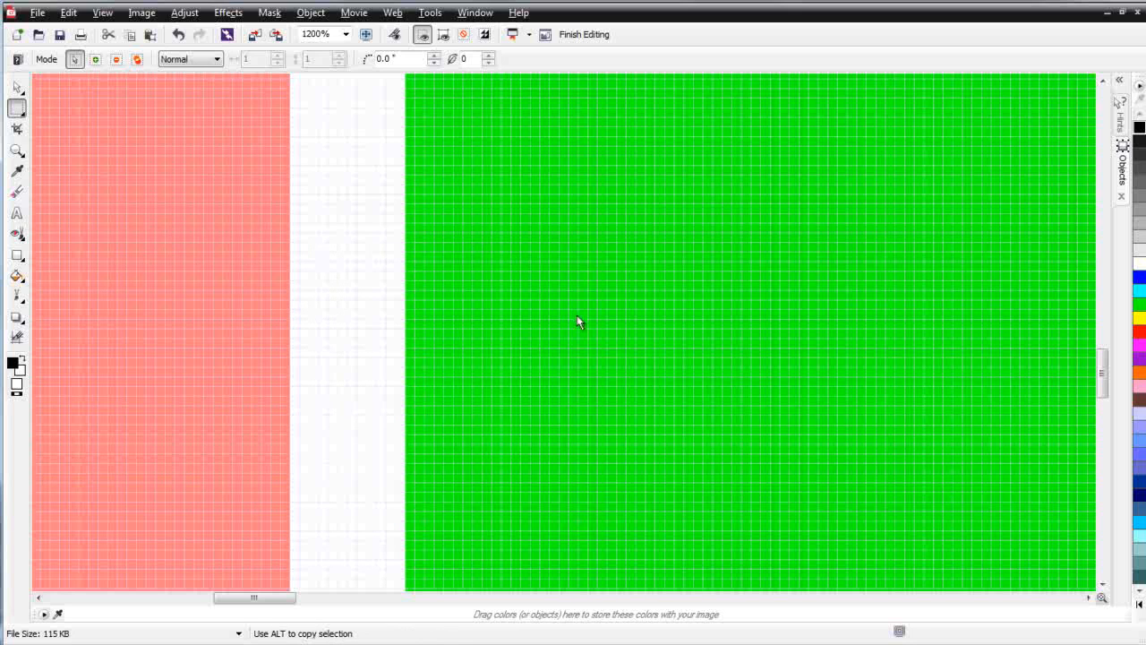
scroll(766, 376, "down", 3)
scroll(700, 402, "down", 5)
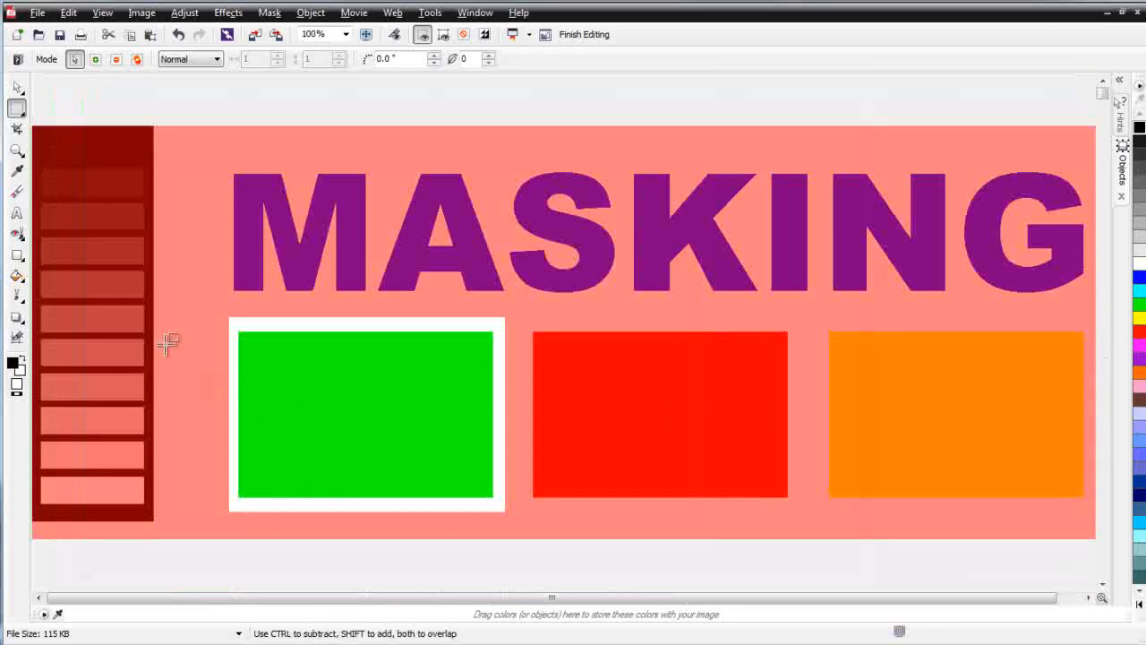
Erase two freehand strokes across the masked green rectangle with the Eraser at size 47, and undo them.
left_click(18, 193)
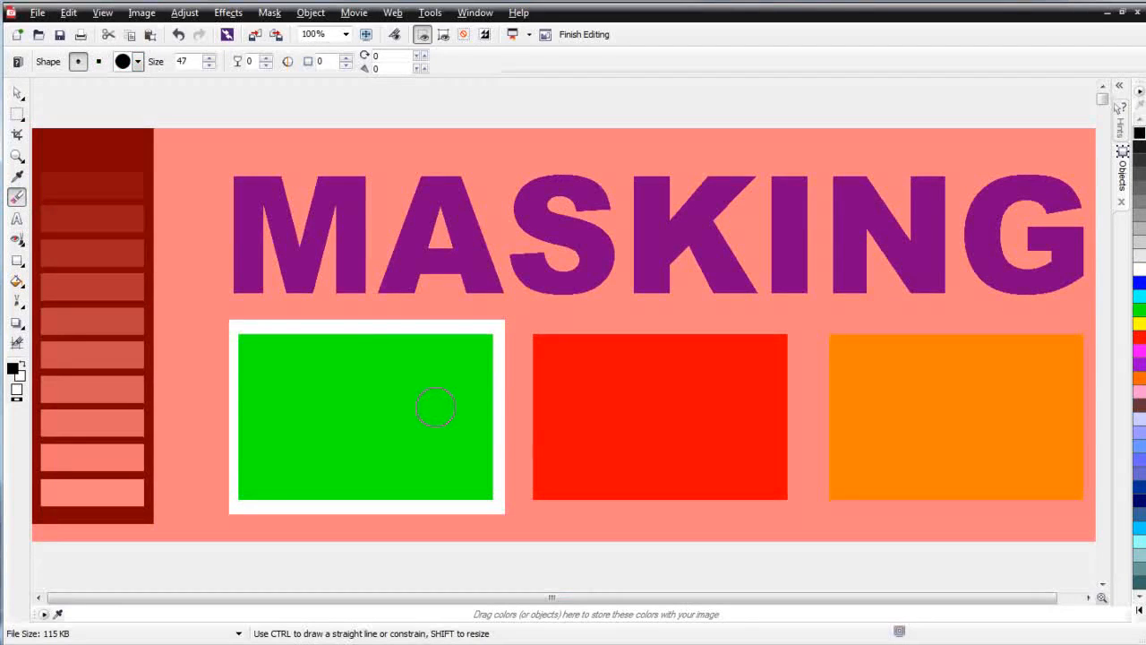
mouse_move(408, 382)
left_mouse_down()
mouse_move(437, 409)
mouse_move(494, 425)
mouse_move(579, 394)
mouse_move(620, 393)
left_mouse_up()
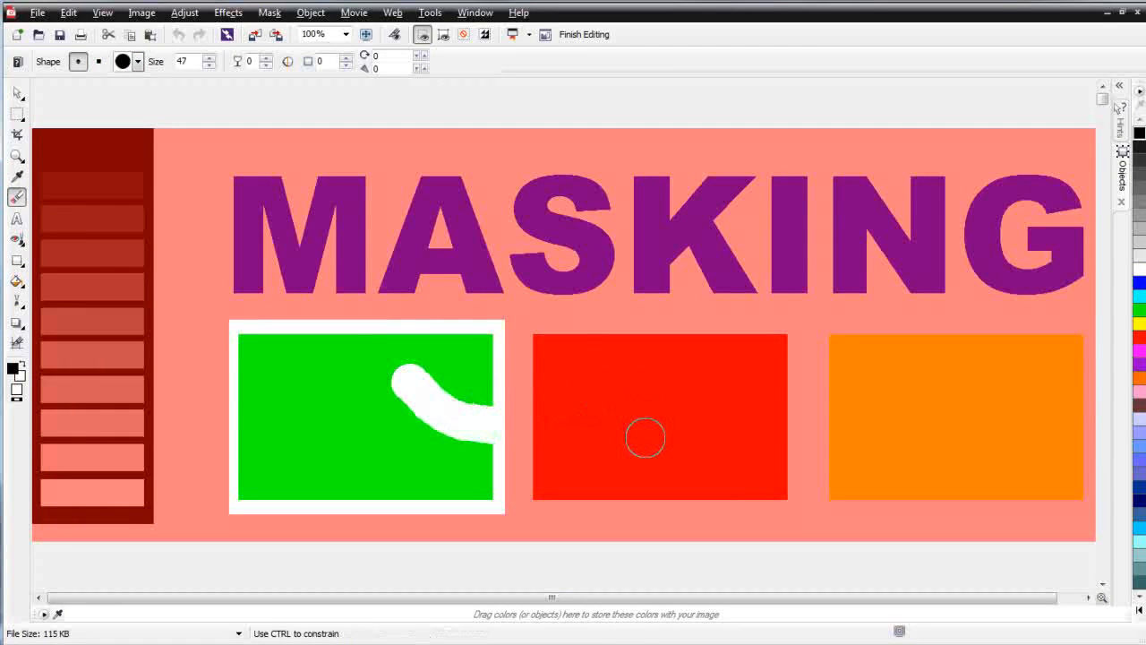
mouse_move(292, 319)
left_mouse_down()
mouse_move(282, 397)
mouse_move(318, 427)
mouse_move(372, 439)
mouse_move(393, 480)
mouse_move(358, 519)
left_mouse_up()
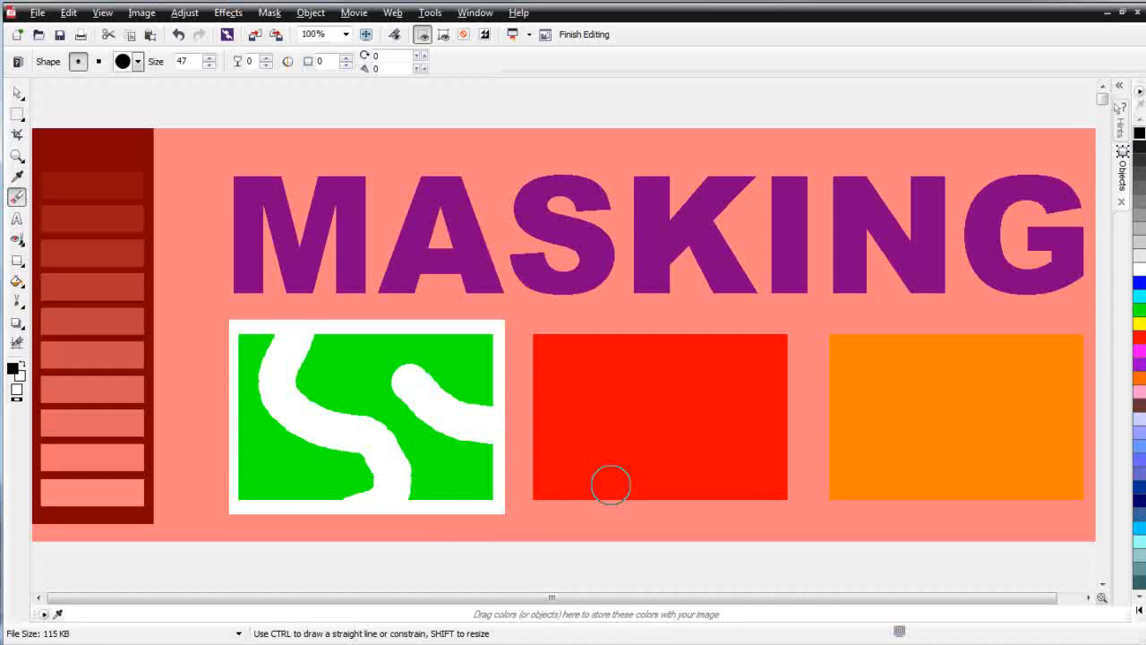
key("ctrl+z")
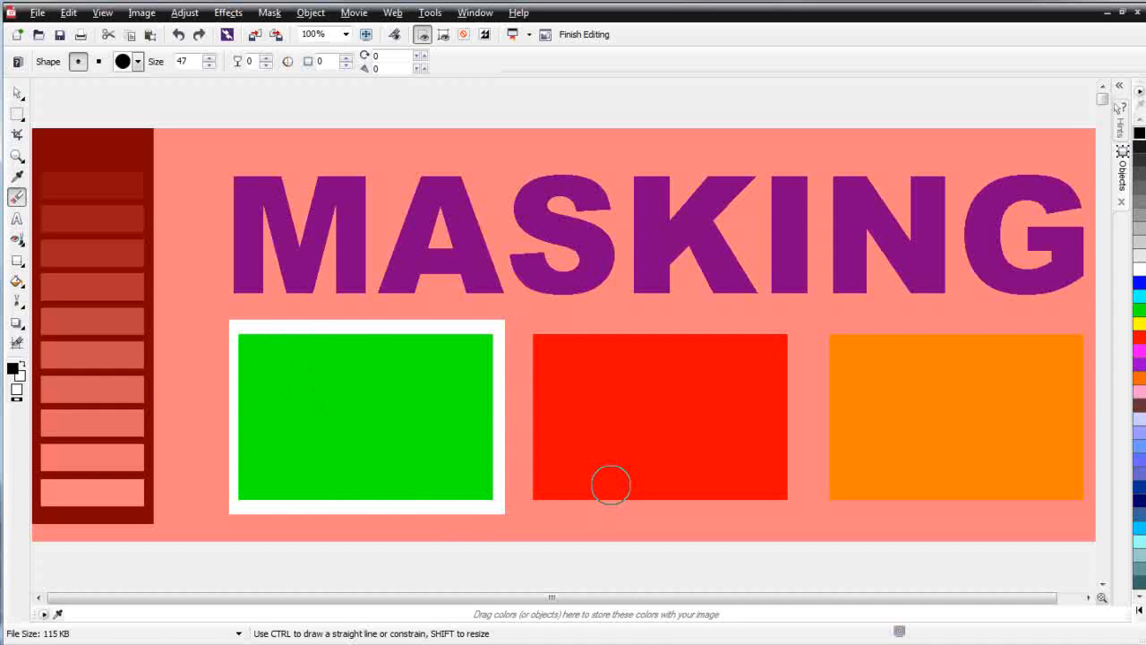
Resize the mask around the green rectangle to about 2.33 by 1.65 inches with the Mask Transform tool.
left_click(21, 101)
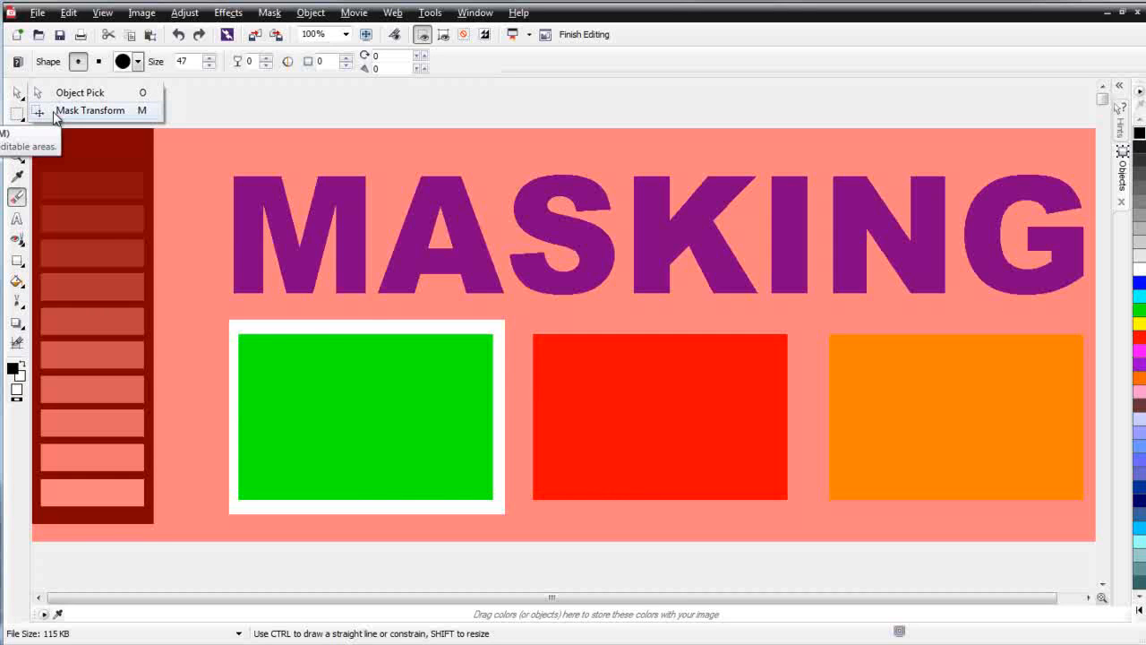
left_click(54, 112)
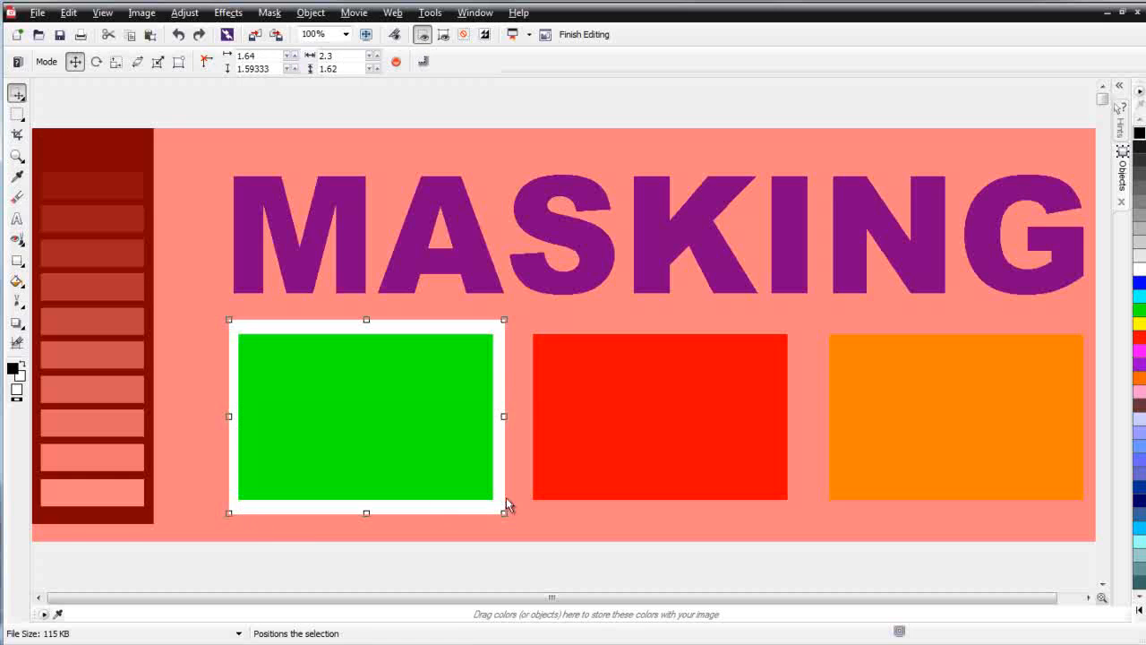
mouse_move(506, 320)
left_mouse_down()
mouse_move(495, 330)
mouse_move(525, 313)
mouse_move(502, 321)
left_mouse_up()
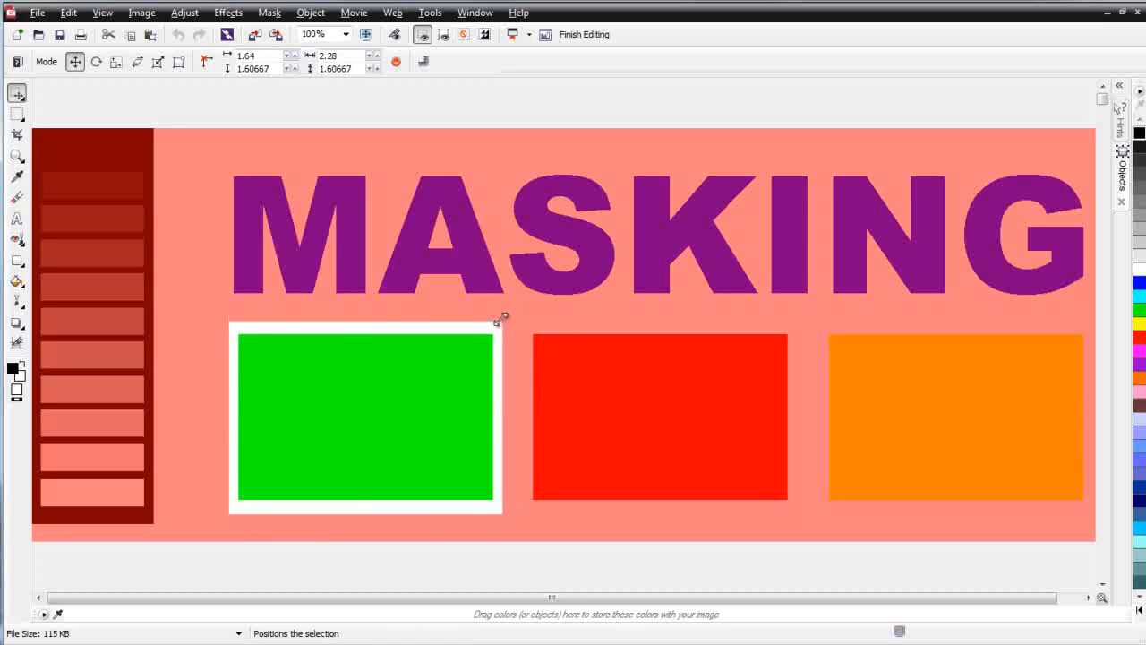
mouse_move(501, 415)
left_mouse_down()
mouse_move(417, 415)
mouse_move(507, 418)
left_mouse_up()
mouse_move(366, 319)
left_mouse_down()
mouse_move(374, 353)
mouse_move(369, 316)
left_mouse_up()
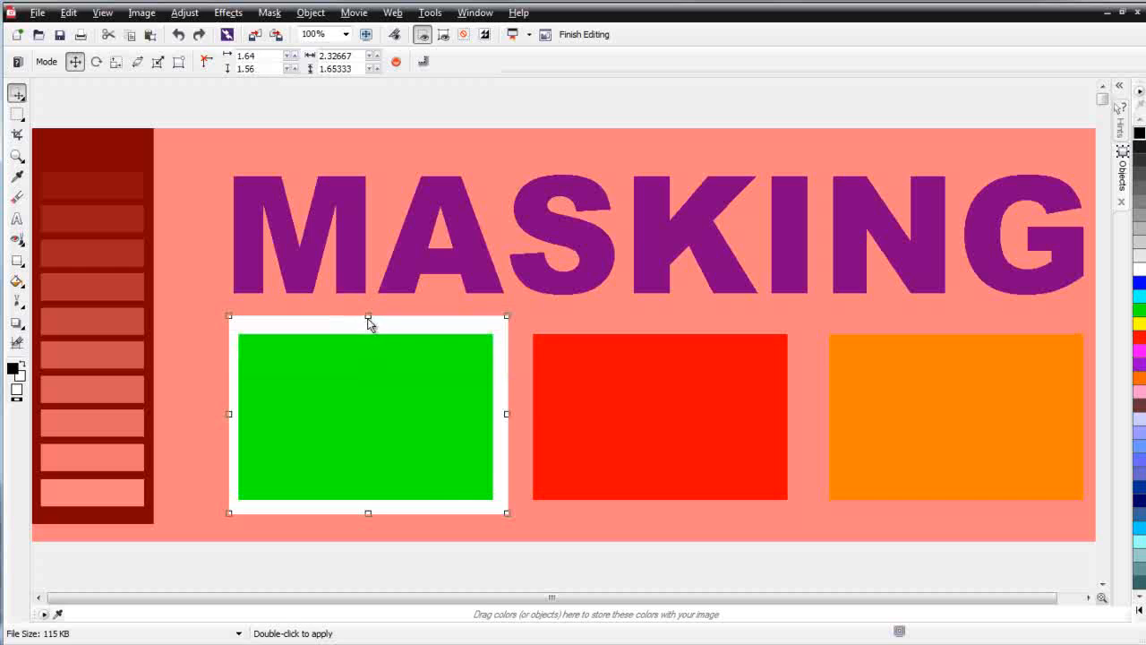
Switch the mask transform to rotate mode and tilt the mask around the green rectangle slightly.
left_click(96, 62)
mouse_move(507, 316)
left_mouse_down()
mouse_move(528, 362)
mouse_move(506, 323)
left_mouse_up()
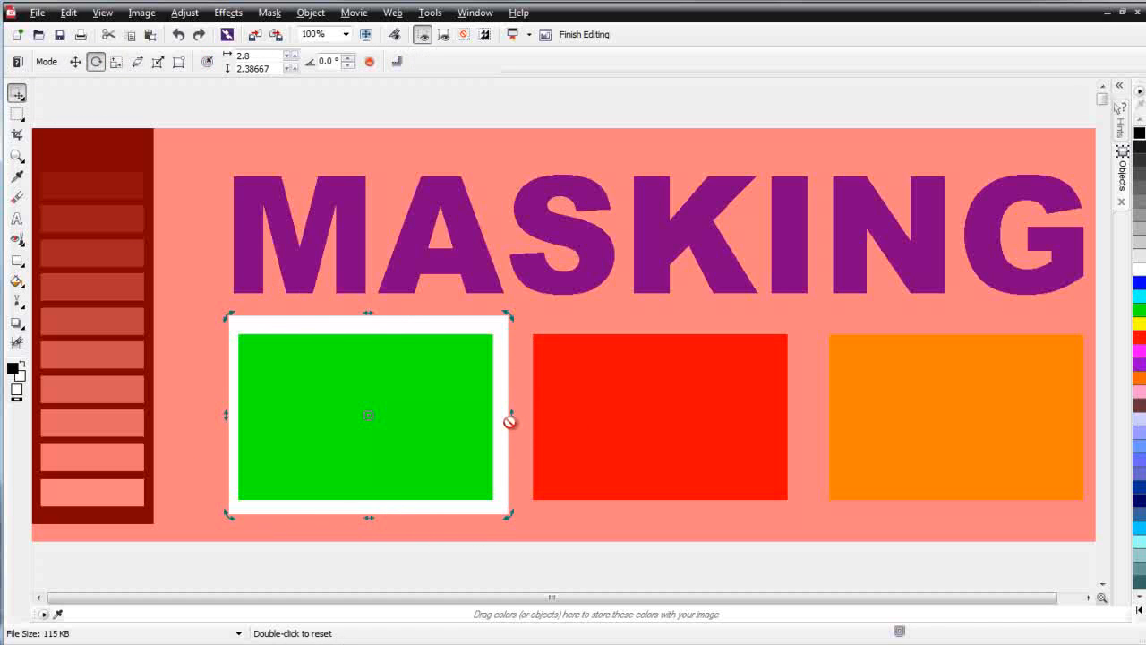
mouse_move(507, 415)
left_mouse_down()
mouse_move(507, 379)
mouse_move(504, 422)
mouse_move(504, 410)
left_mouse_up()
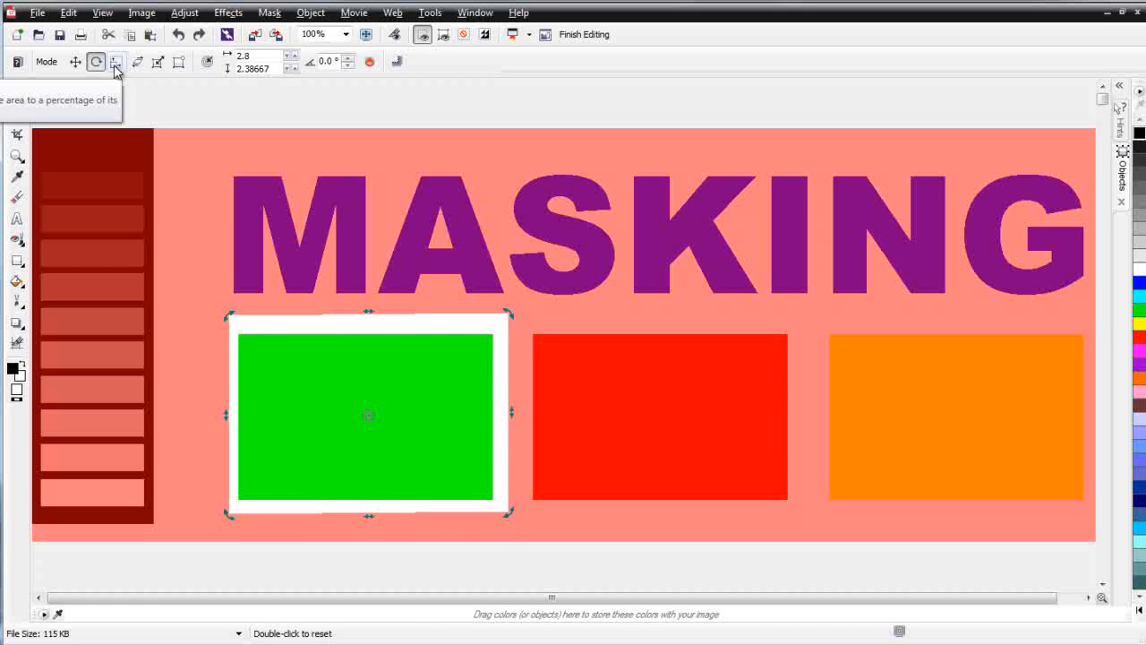
Distort the mask by pulling its upper-right corner inward and back out, and switch the transform to perspective mode.
left_click(449, 385)
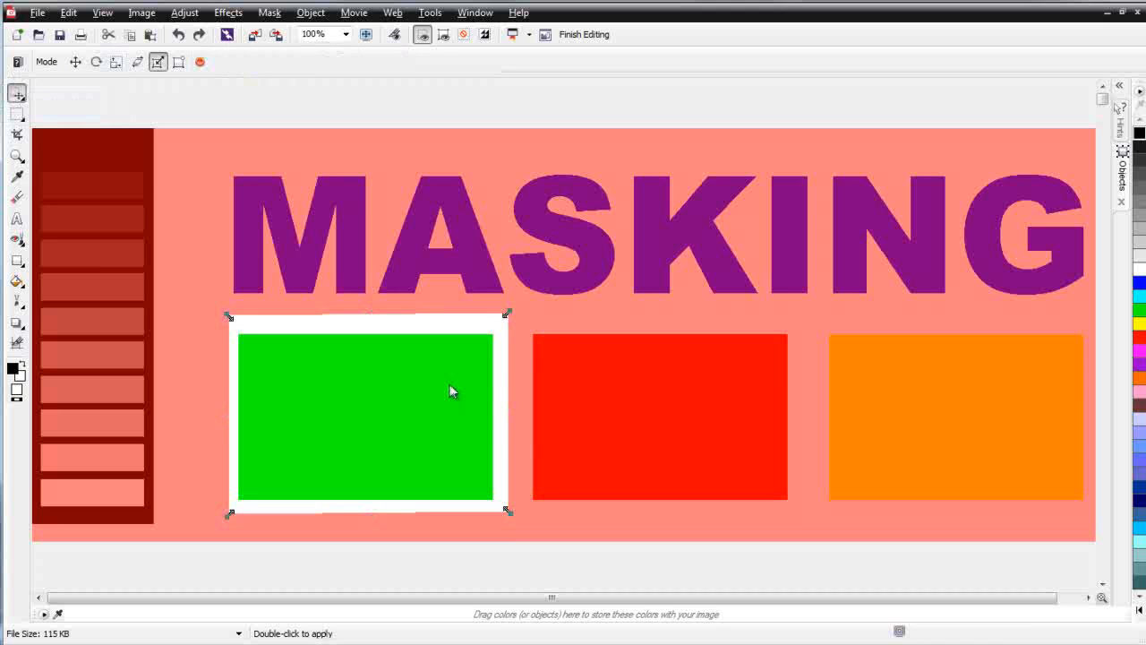
left_click_drag(508, 314, 462, 362)
left_click_drag(458, 369, 501, 319)
left_click(441, 389)
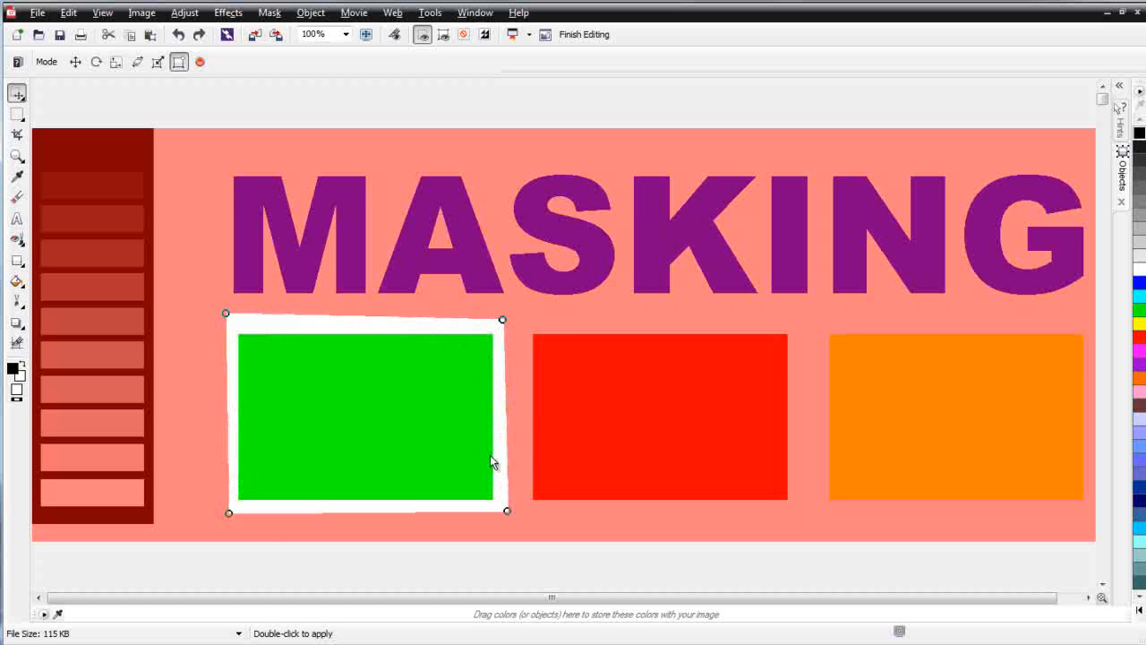
Return to the Object Pick tool and remove the mask from the image.
left_click(19, 94)
left_click(54, 93)
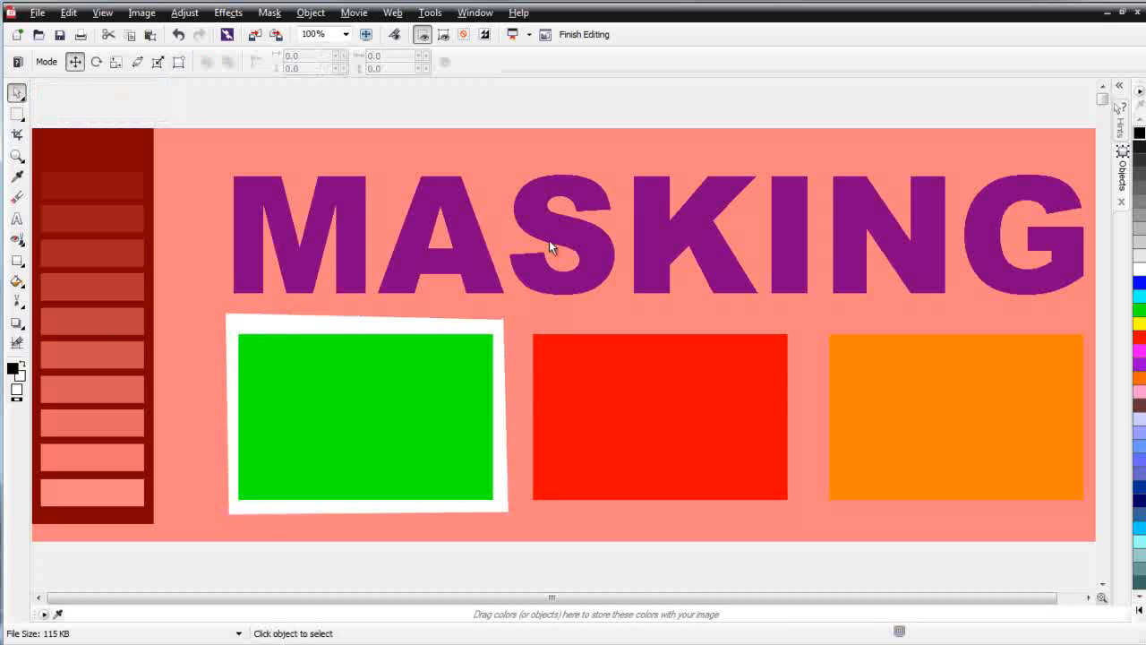
left_click(268, 13)
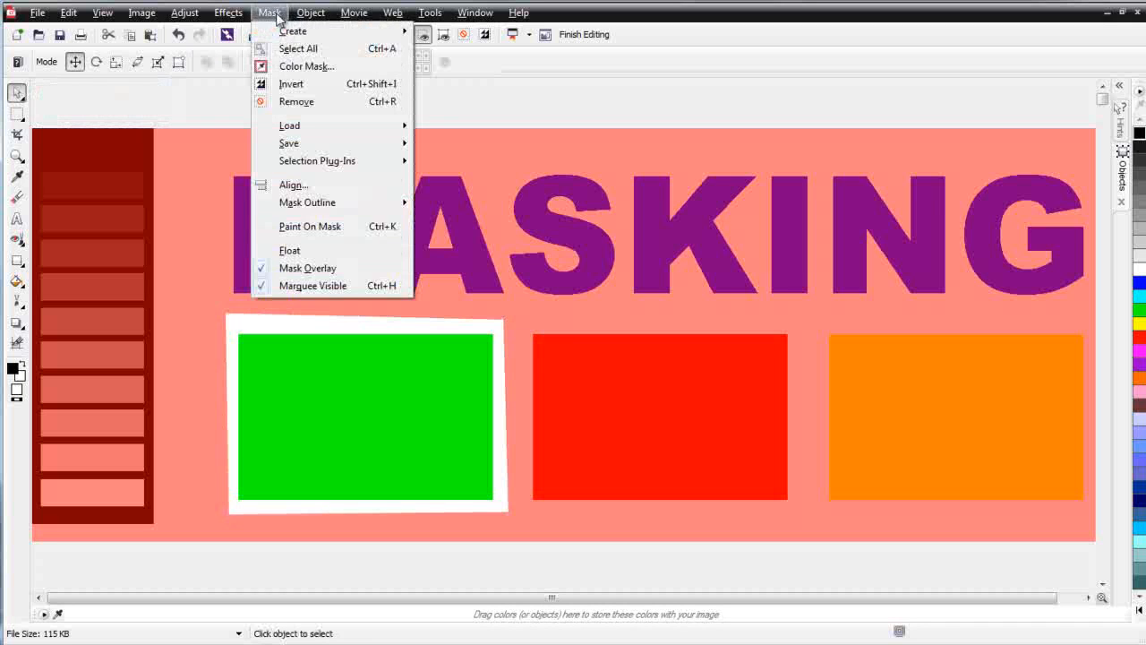
left_click(300, 102)
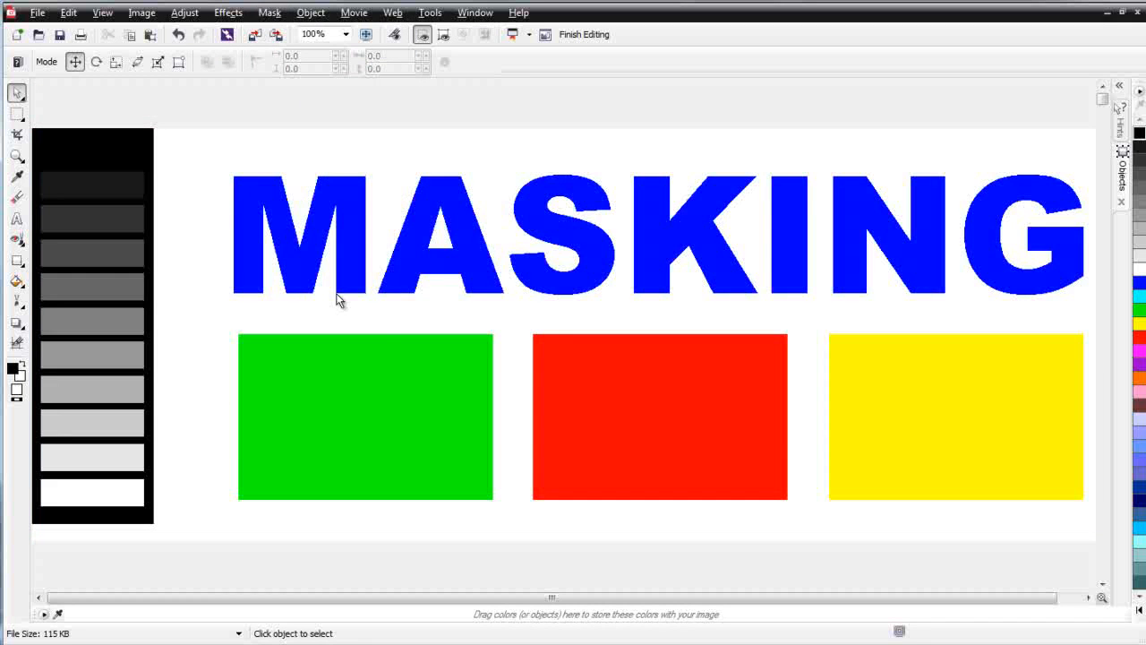
Draw an elliptical mask over the green rectangle with the Ellipse Mask tool and undo it.
left_click(26, 122)
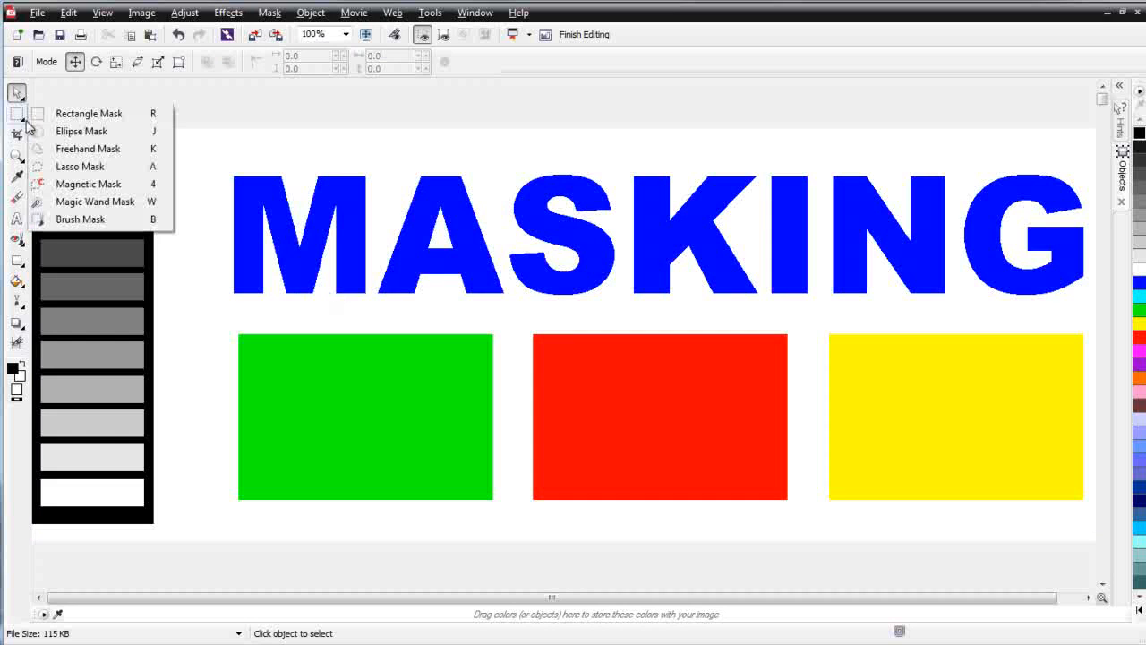
left_click(62, 132)
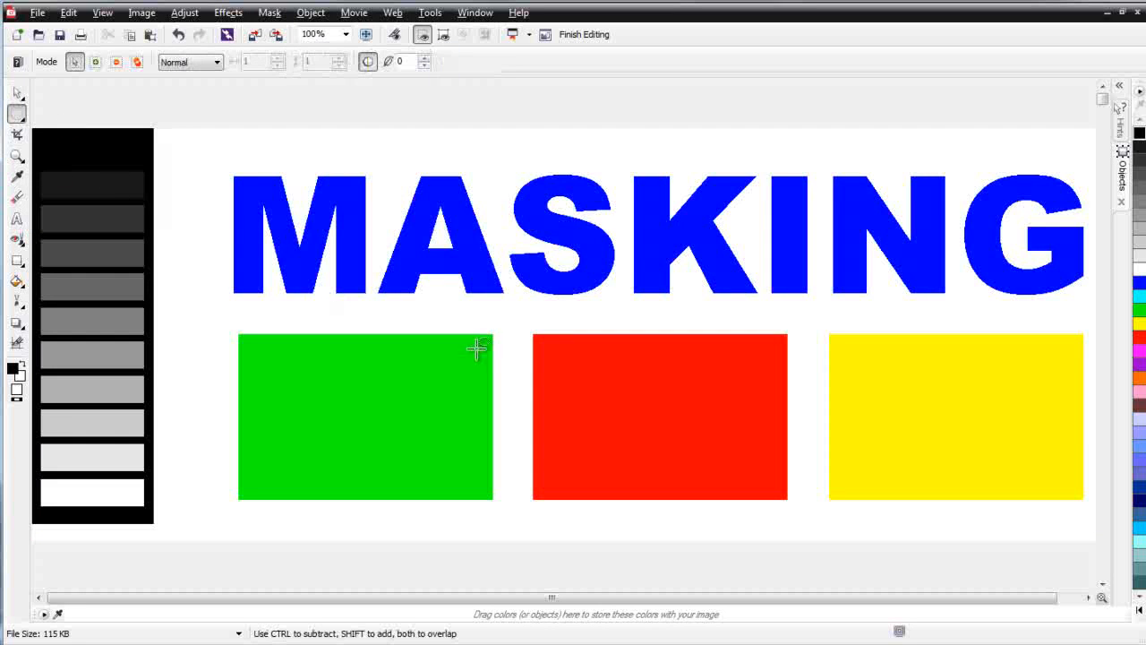
left_click_drag(249, 370, 506, 489)
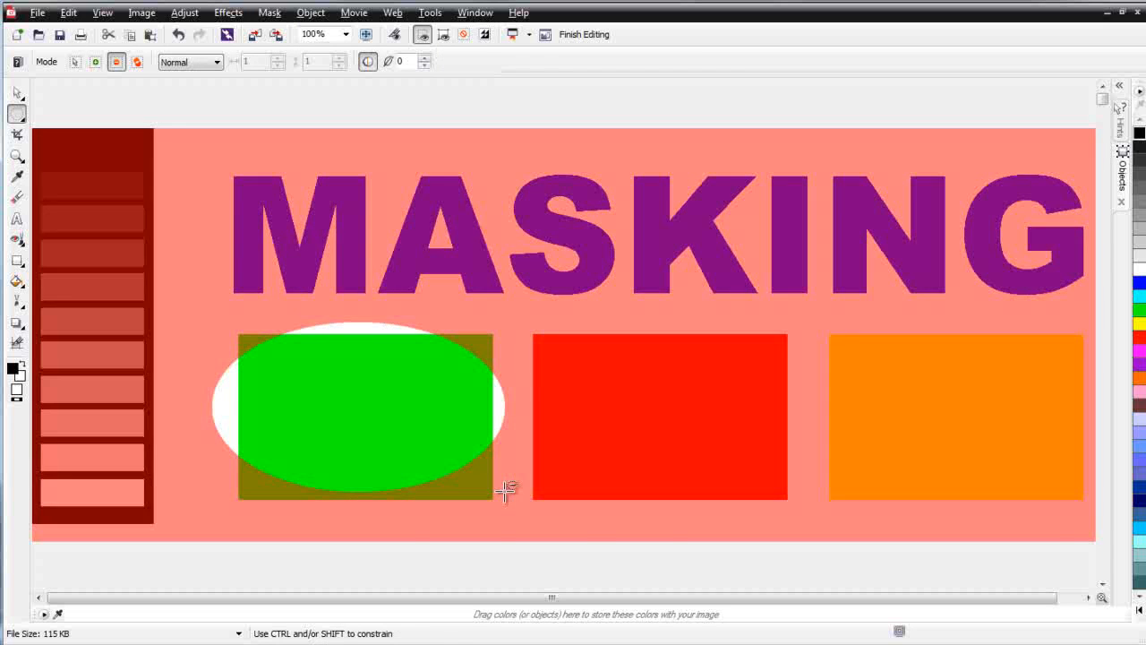
key("ctrl+z")
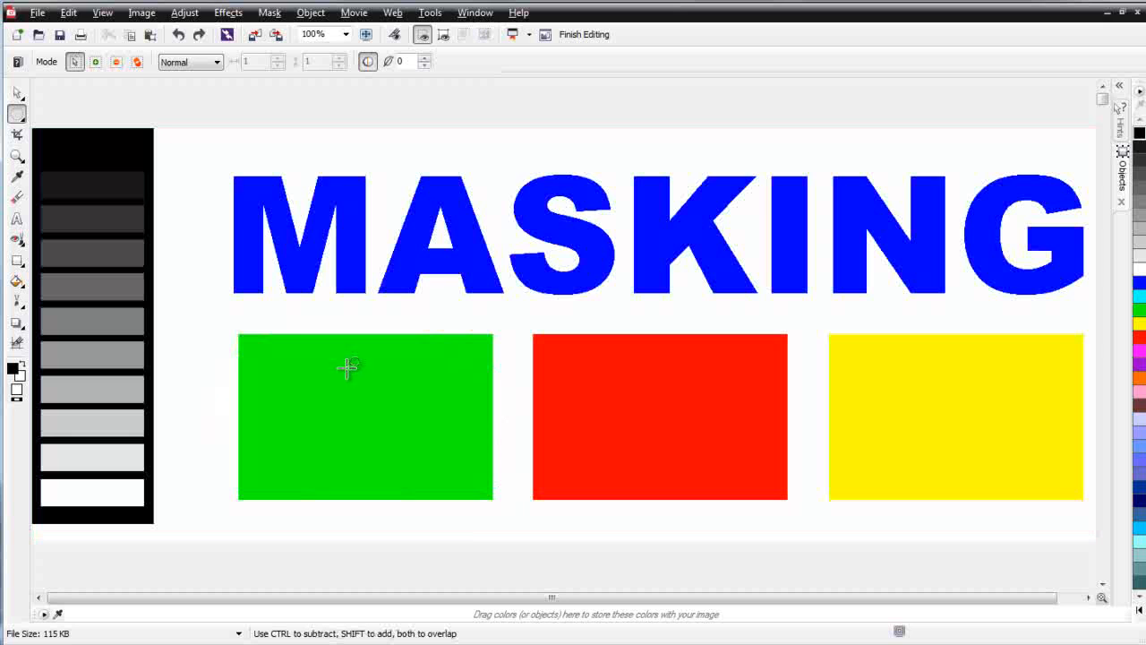
Draw a perfectly circular mask outward from its centre in the upper part of the green rectangle, and undo it.
key("ctrl+shift")
left_click_drag(348, 367, 400, 426)
left_click_drag(481, 484, 444, 464)
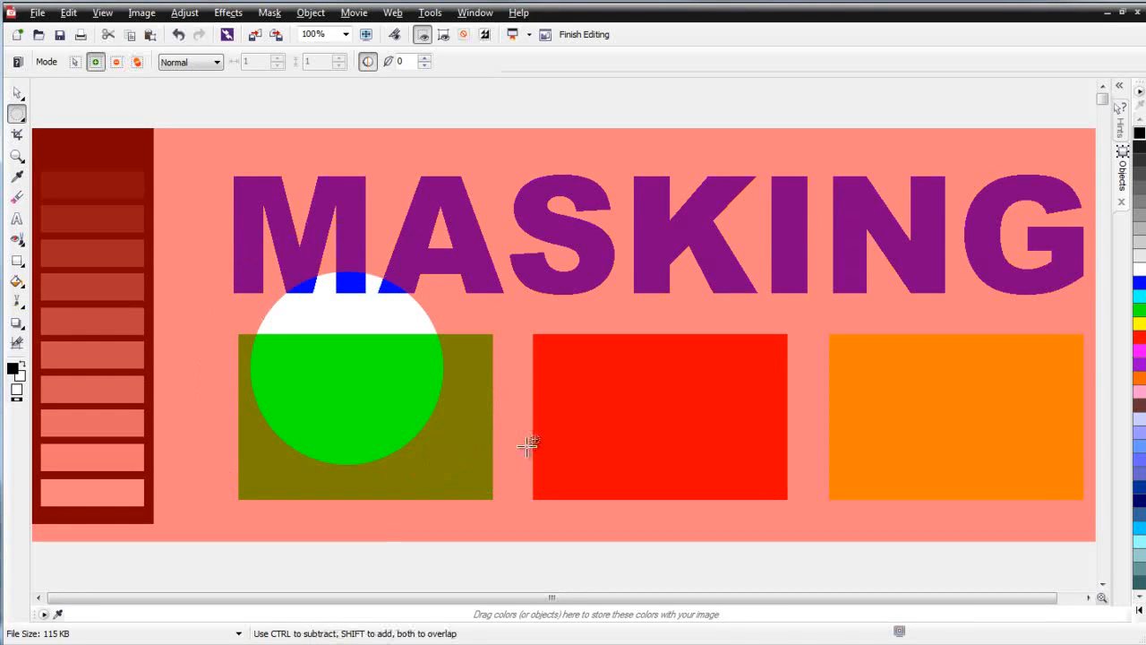
key("ctrl+z")
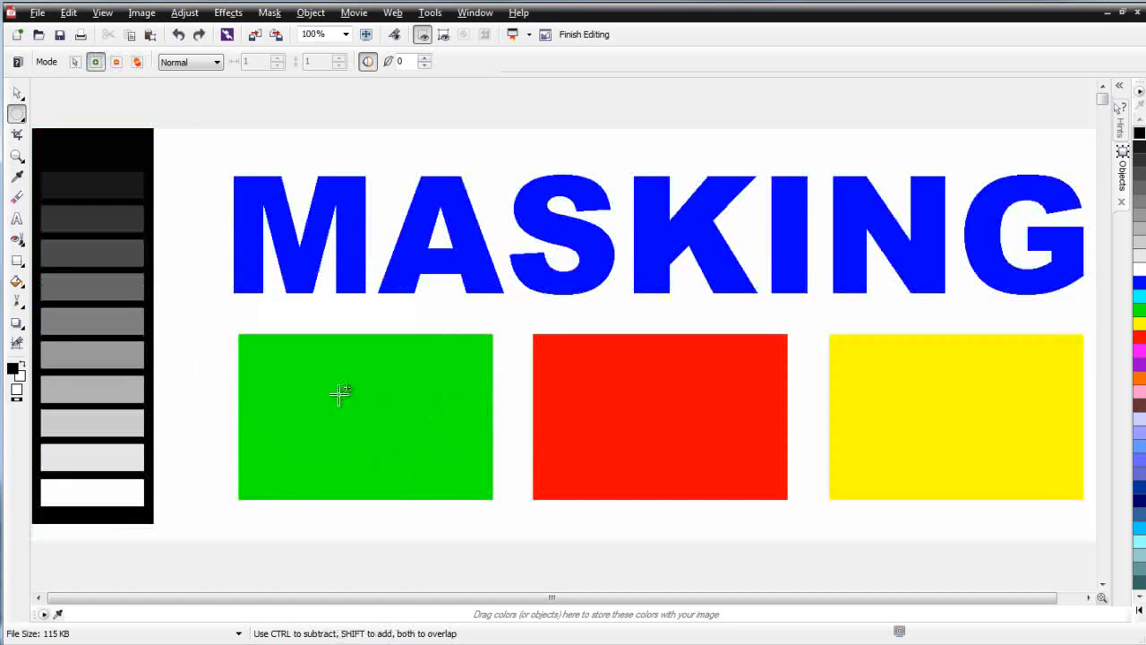
Trace a loose outline around the green rectangle with the Freehand Mask tool, and undo the resulting mask.
left_click(17, 115)
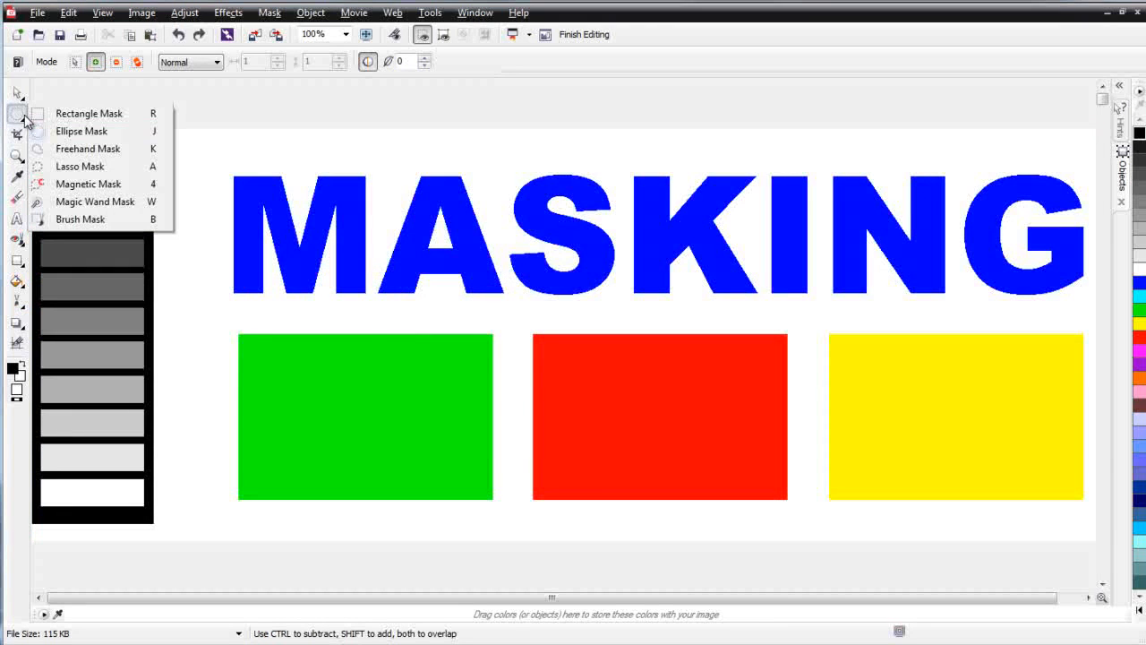
left_click(70, 167)
mouse_move(378, 306)
left_mouse_down()
mouse_move(259, 310)
mouse_move(236, 332)
mouse_move(219, 380)
mouse_move(226, 477)
mouse_move(232, 496)
mouse_move(298, 538)
mouse_move(451, 535)
mouse_move(487, 520)
mouse_move(512, 470)
mouse_move(518, 394)
mouse_move(502, 327)
mouse_move(474, 310)
left_mouse_up()
double_click(472, 308)
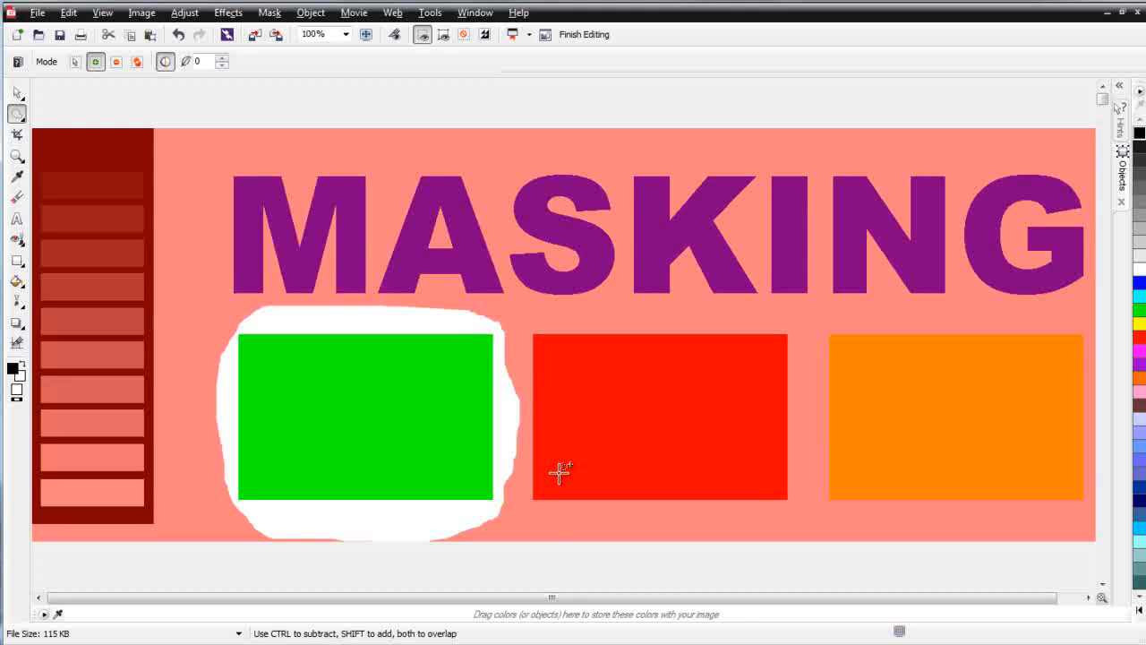
left_click(17, 92)
key("ctrl+z")
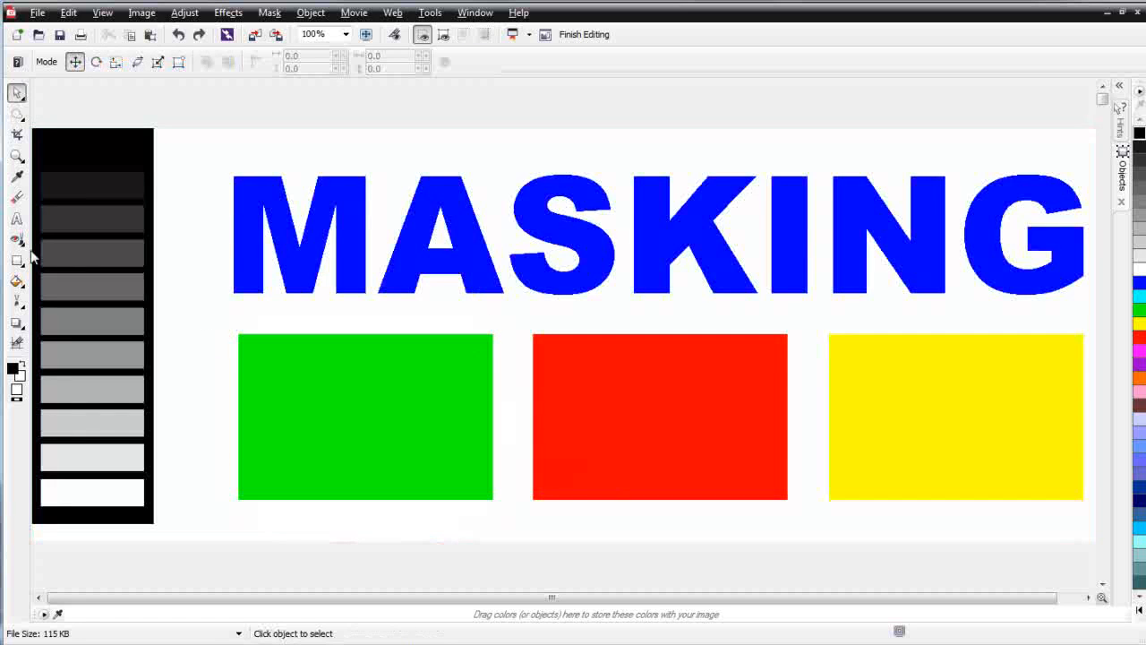
Outline the green rectangle with the Lasso Mask tool at tolerance 10, and undo the mask.
left_click(17, 118)
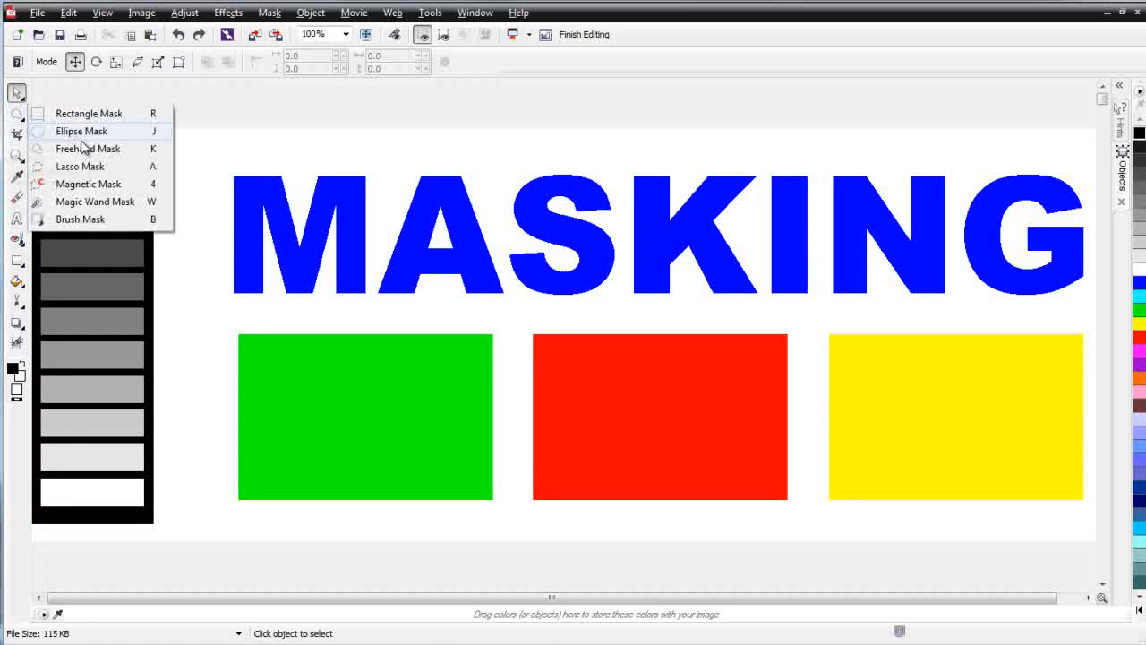
left_click(94, 166)
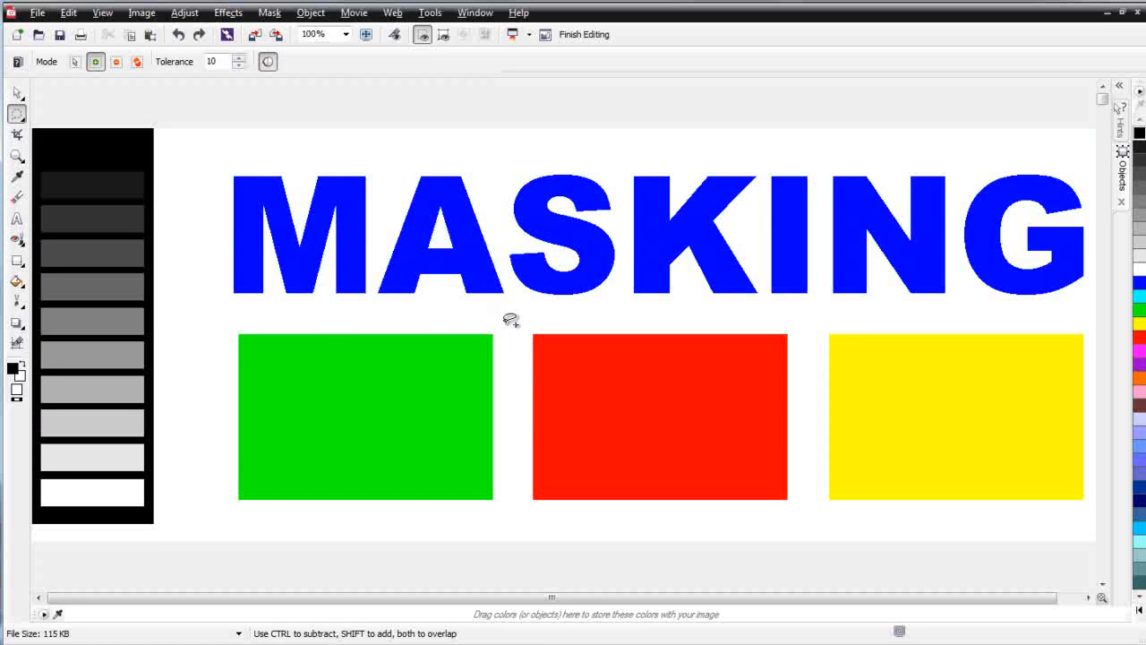
mouse_move(506, 321)
left_mouse_down()
mouse_move(260, 306)
mouse_move(196, 345)
mouse_move(209, 491)
mouse_move(237, 517)
mouse_move(398, 529)
mouse_move(520, 508)
left_mouse_up()
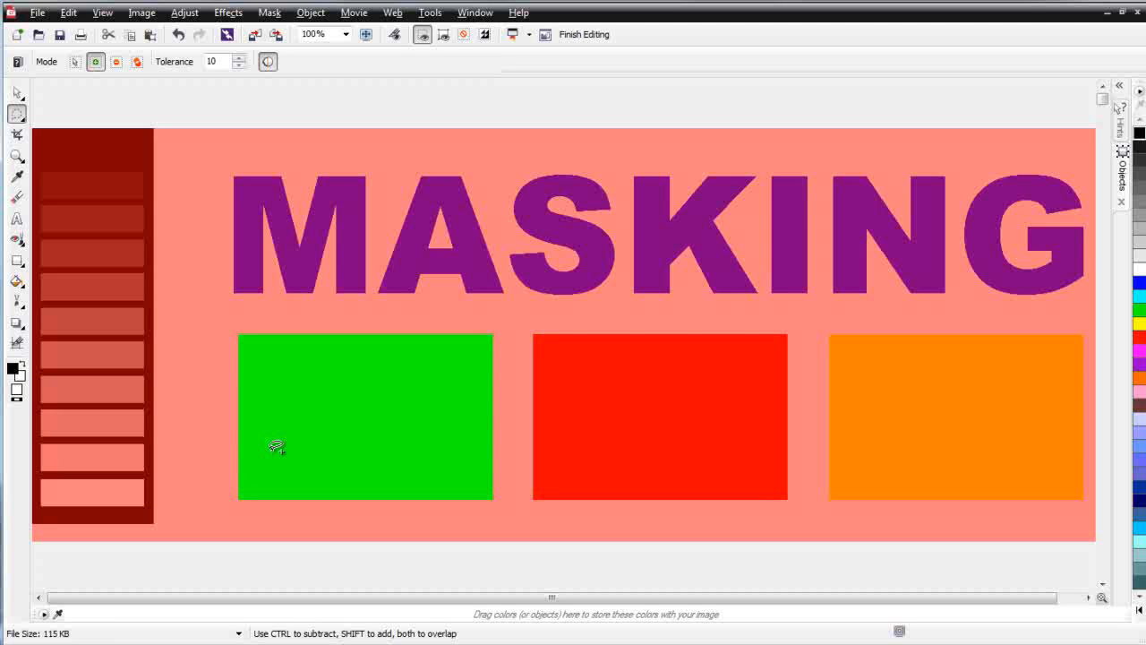
key("ctrl+z")
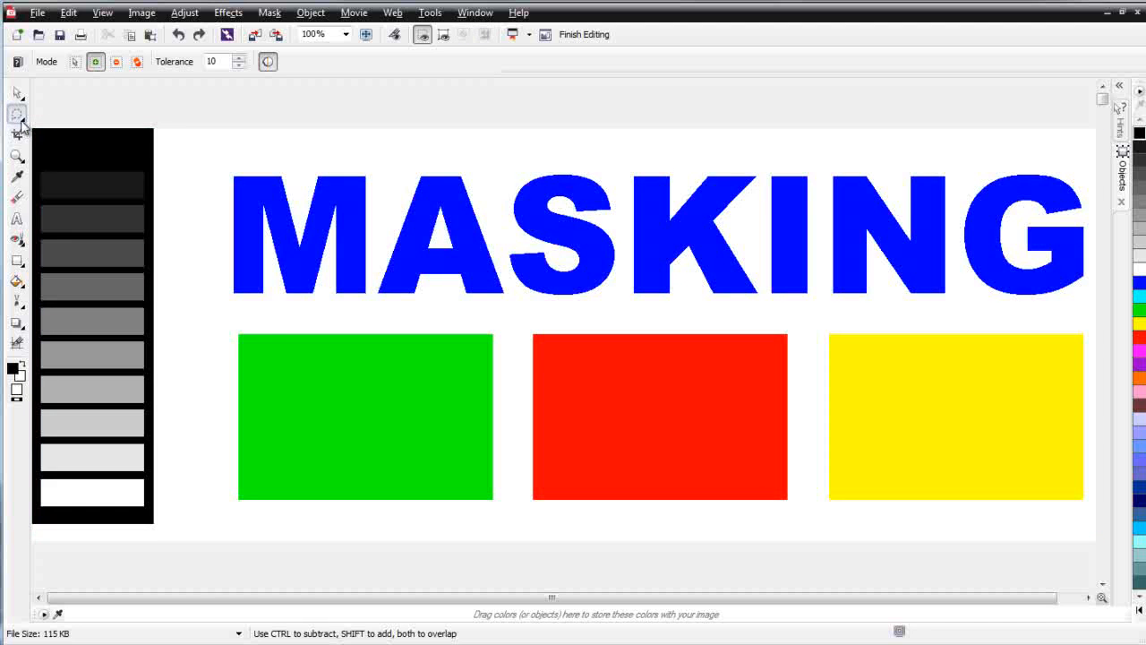
Trace the edges of the green rectangle with the Magnetic Mask tool, finish the mask and undo it.
left_click(22, 125)
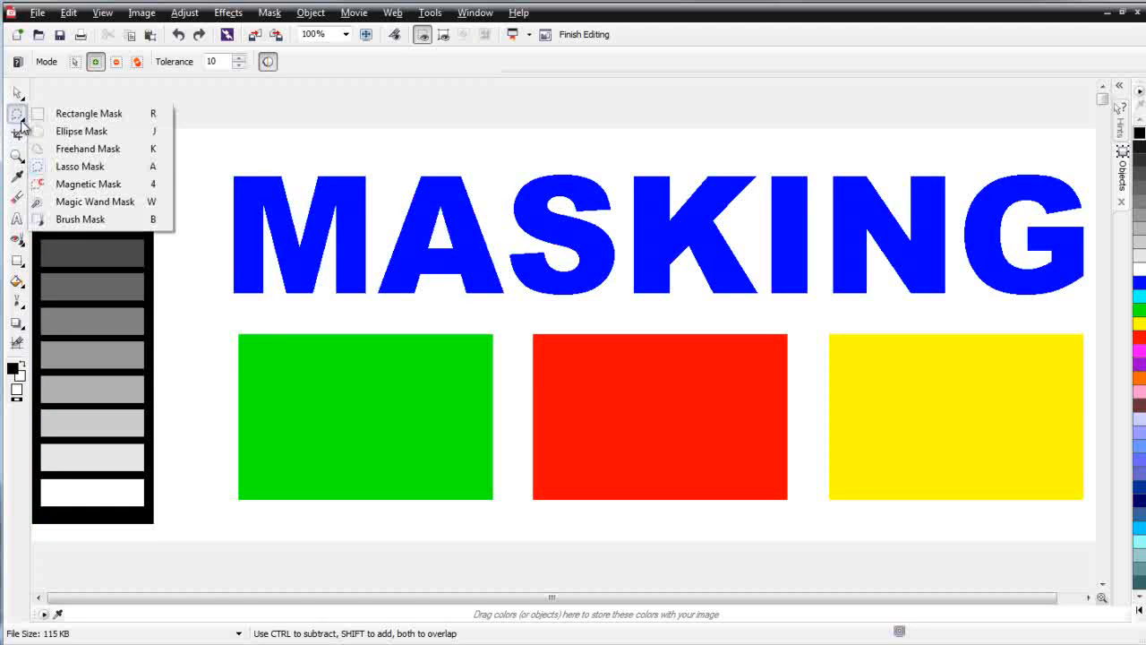
left_click(90, 183)
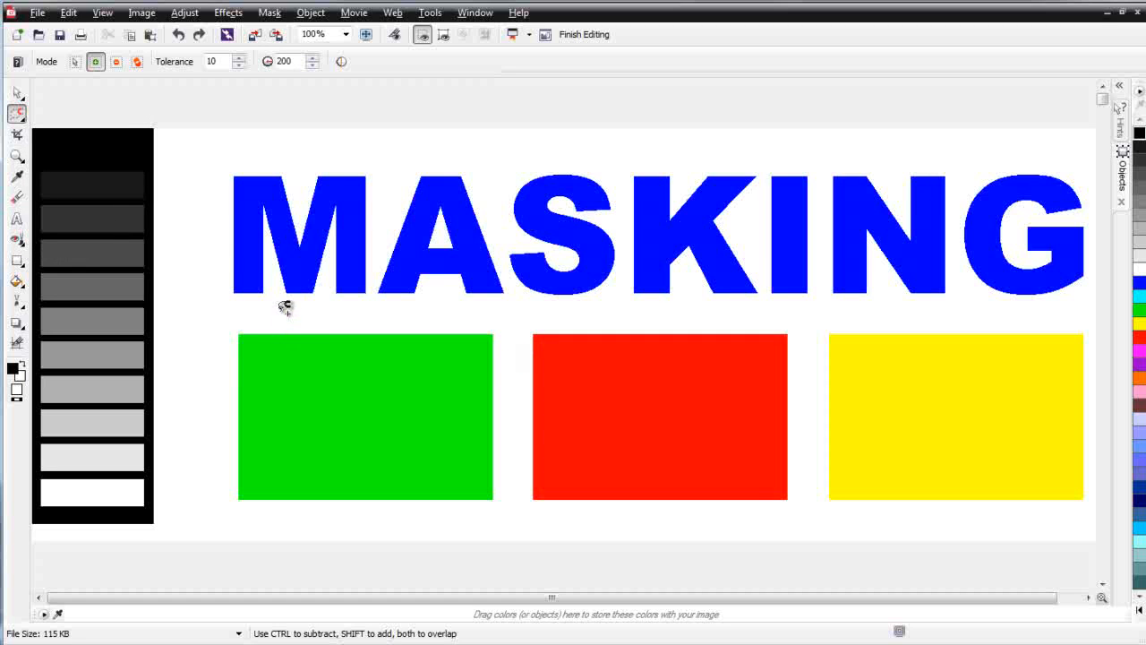
left_click(241, 344)
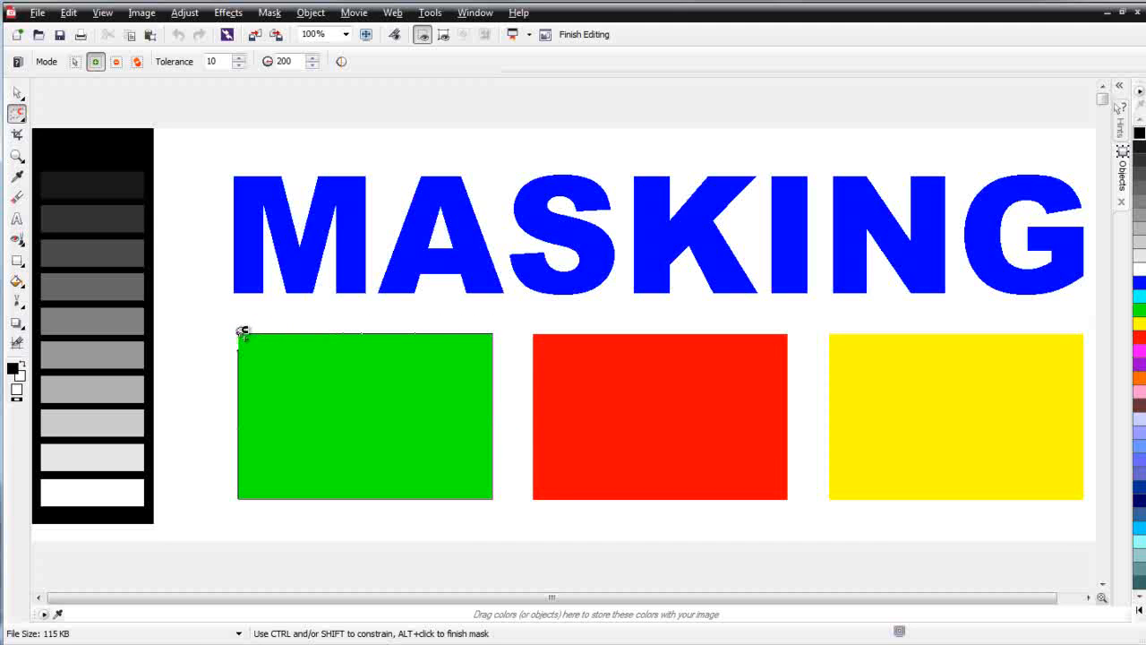
double_click(240, 383)
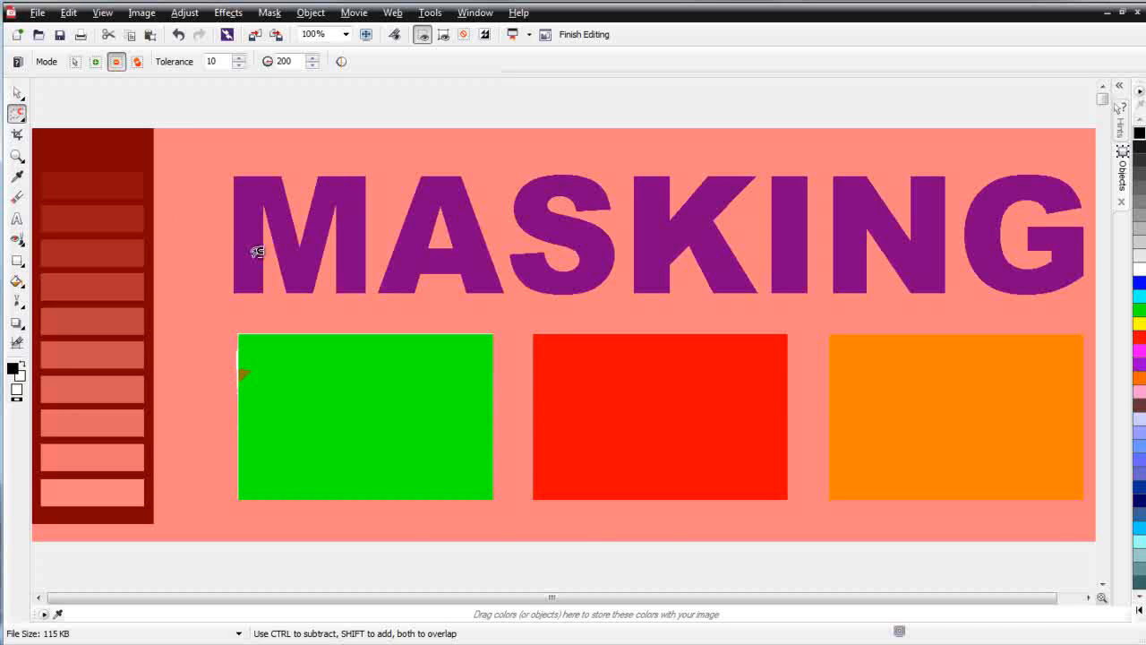
key("ctrl+z")
Mask the green rectangle with the Magic Wand Mask tool and add the yellow rectangle in additive mode.
left_click(22, 120)
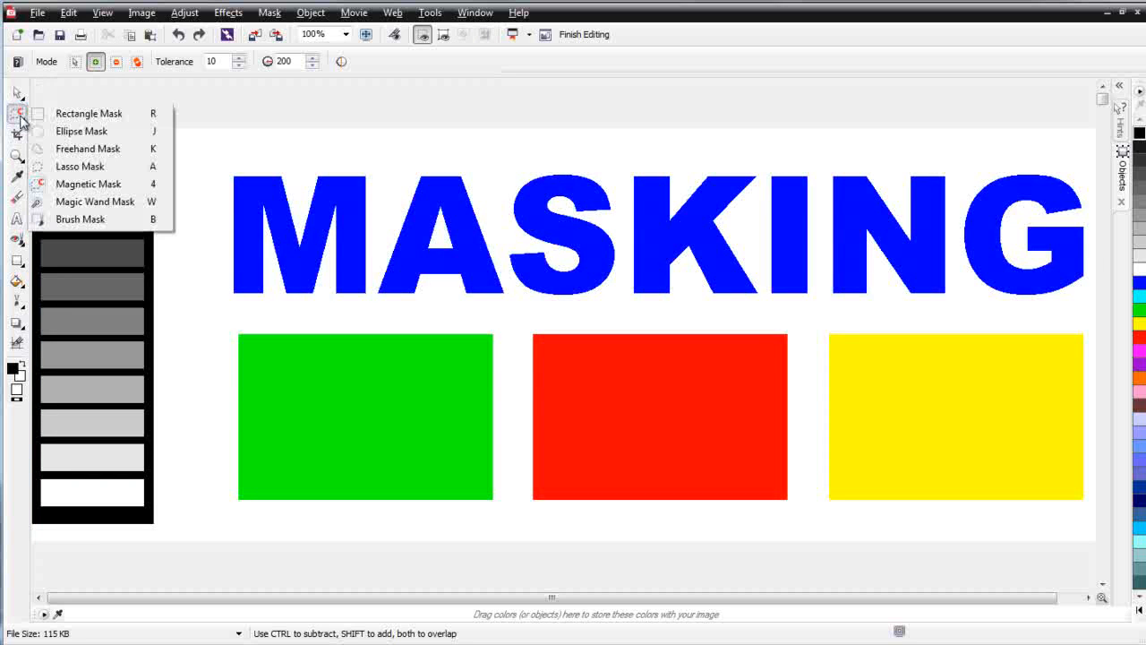
left_click(94, 201)
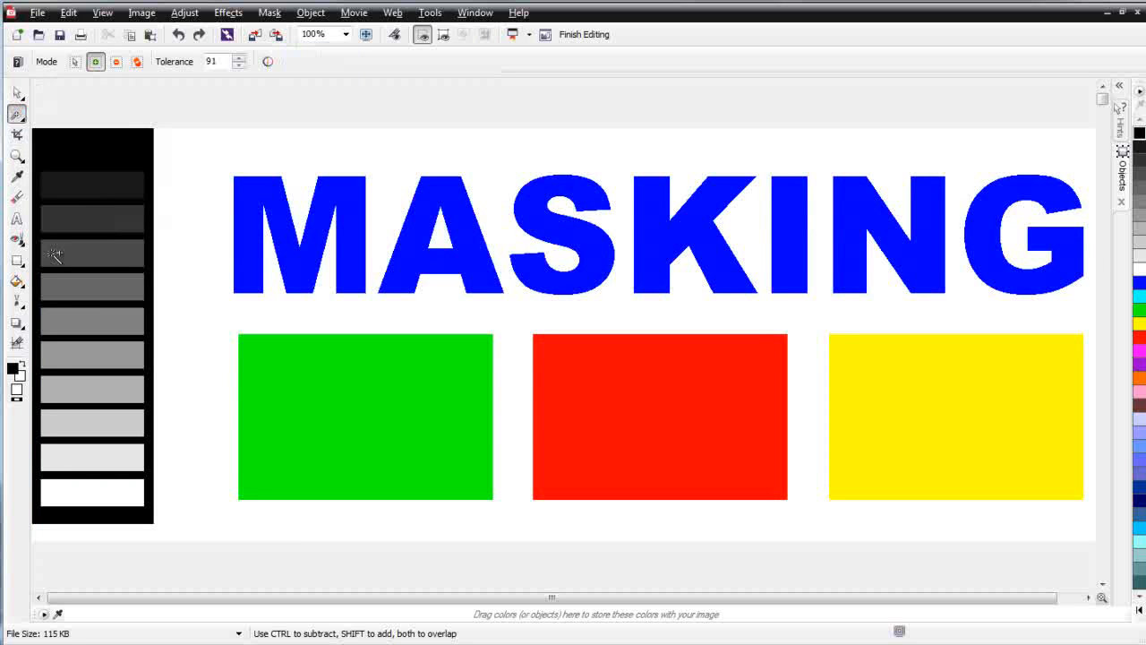
left_click(374, 388)
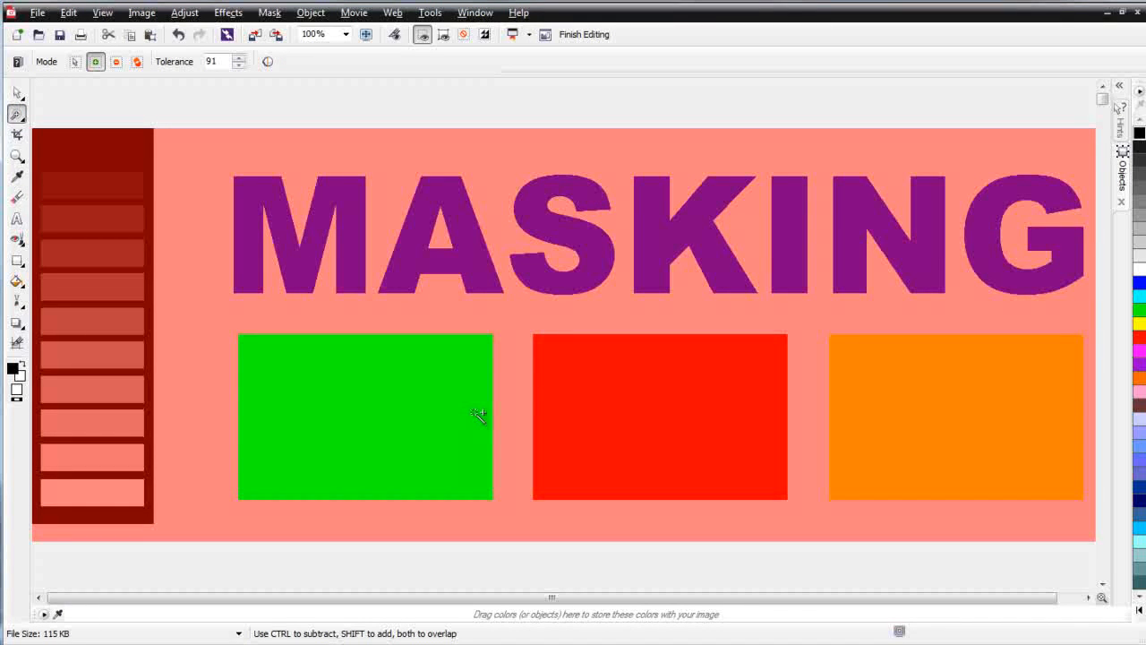
left_click(95, 61)
left_click(892, 410)
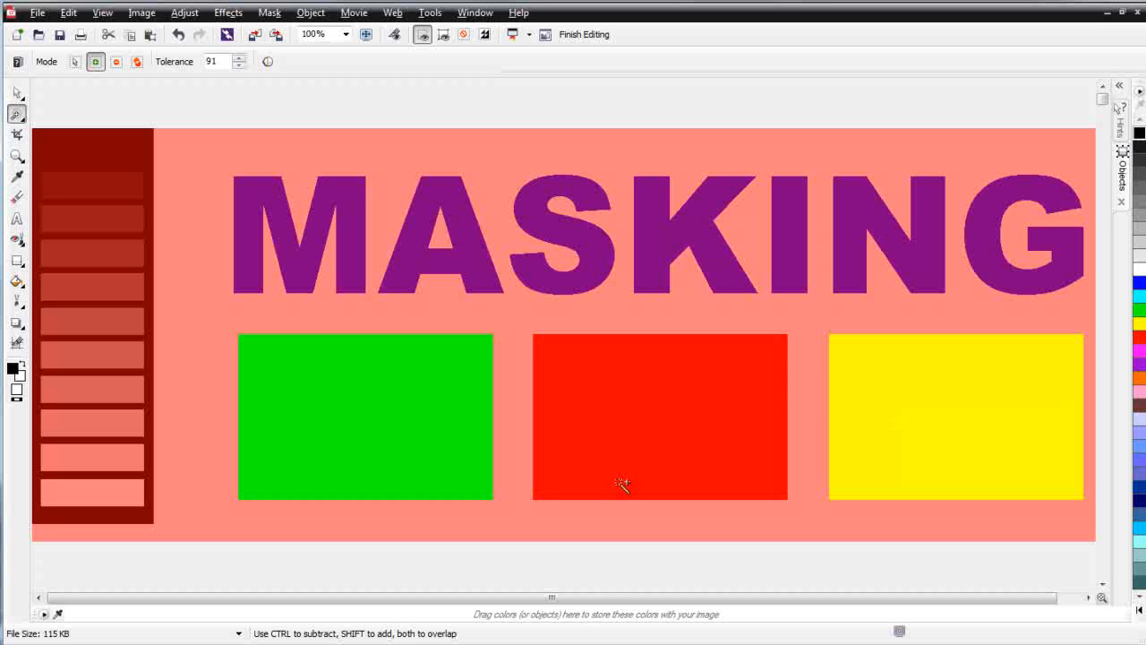
Subtract the yellow rectangle from the mask in subtractive mode, and remove the whole mask.
left_click(117, 62)
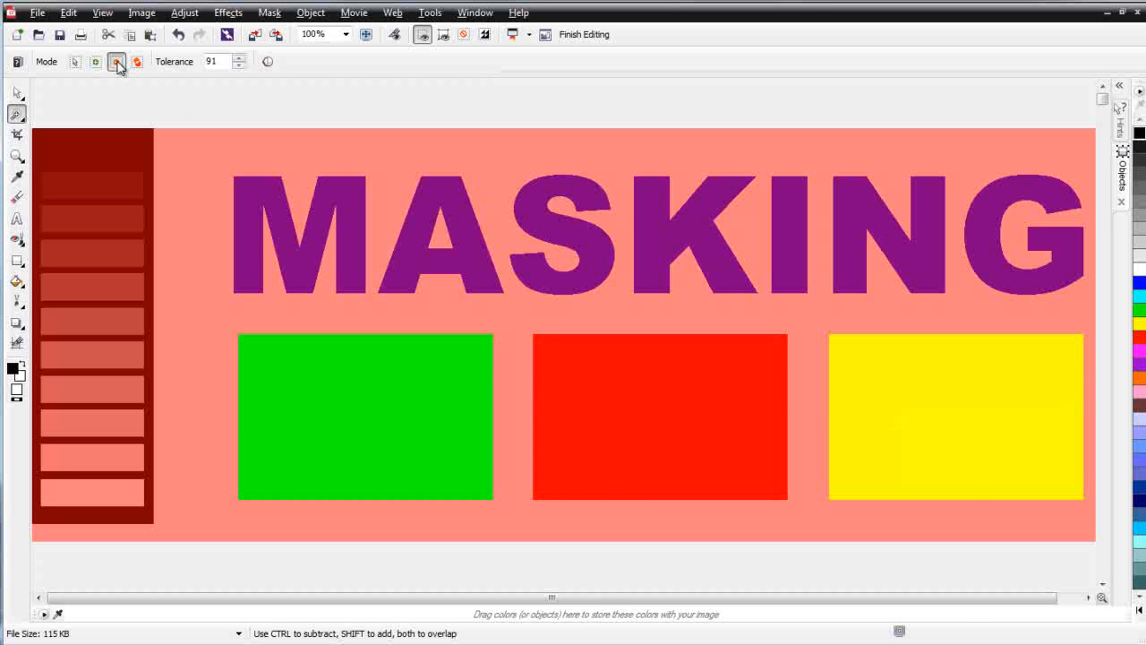
left_click(953, 430)
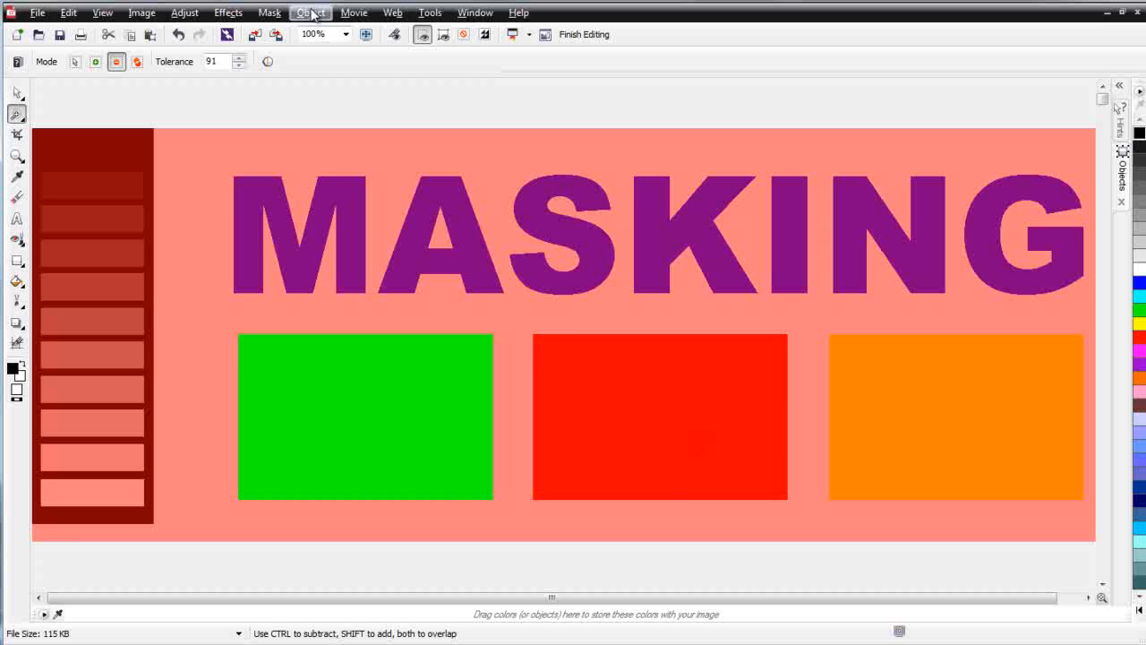
left_click(270, 12)
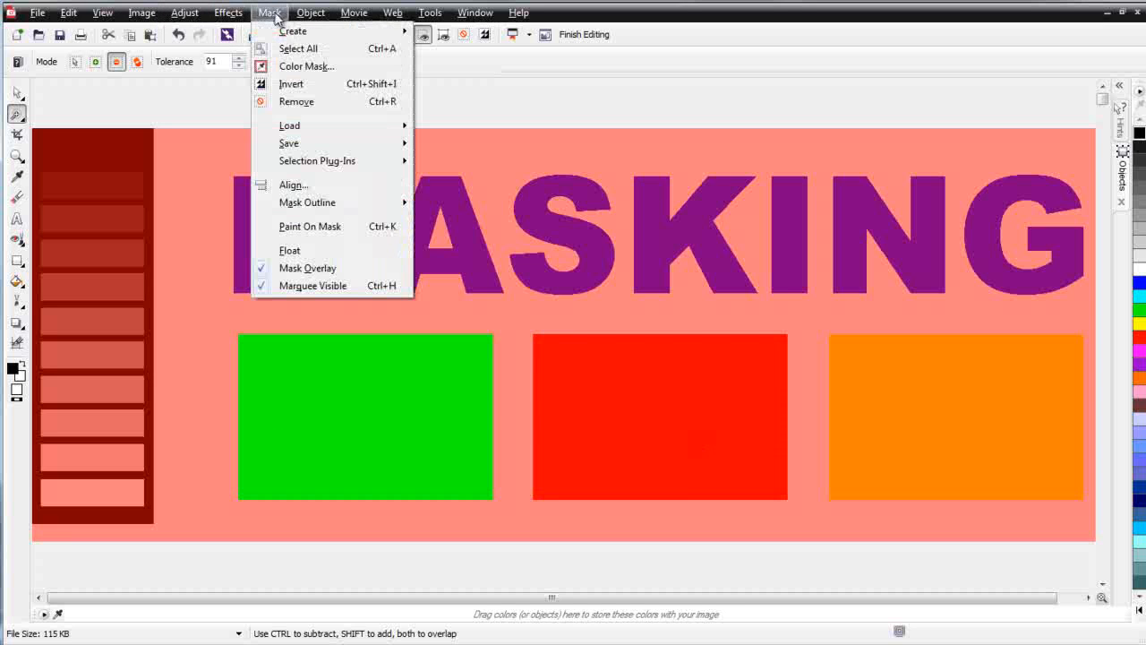
left_click(304, 102)
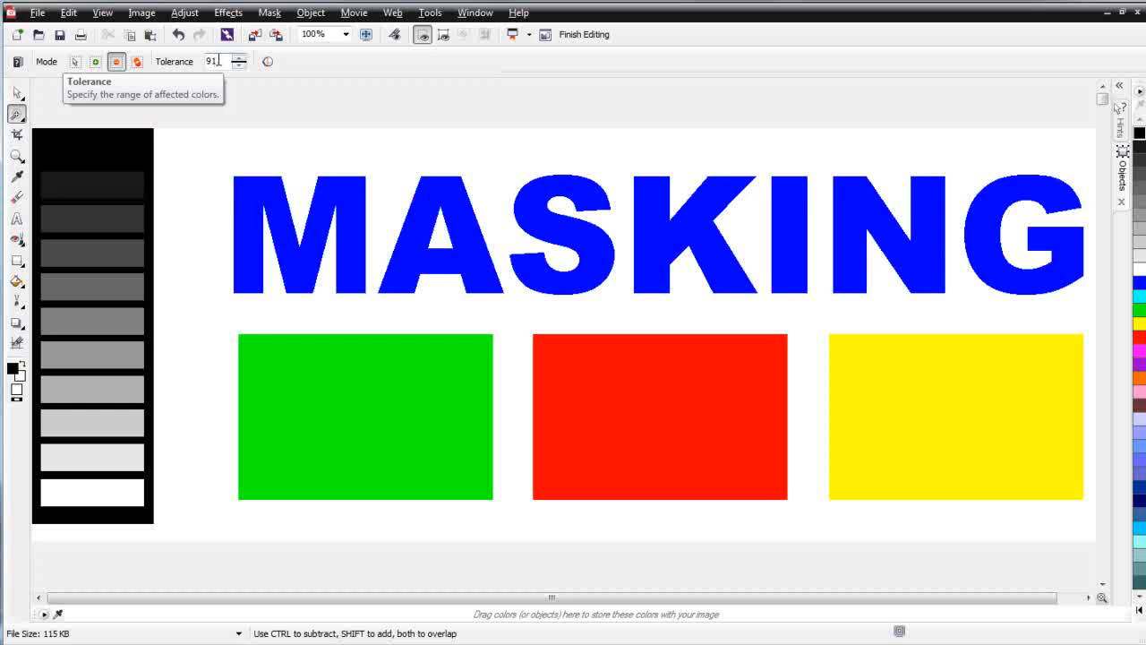
Subtract the grayscale strip with the magic wand at tolerance 91, and remove that mask after setting the tolerance to 10.
left_click(116, 143)
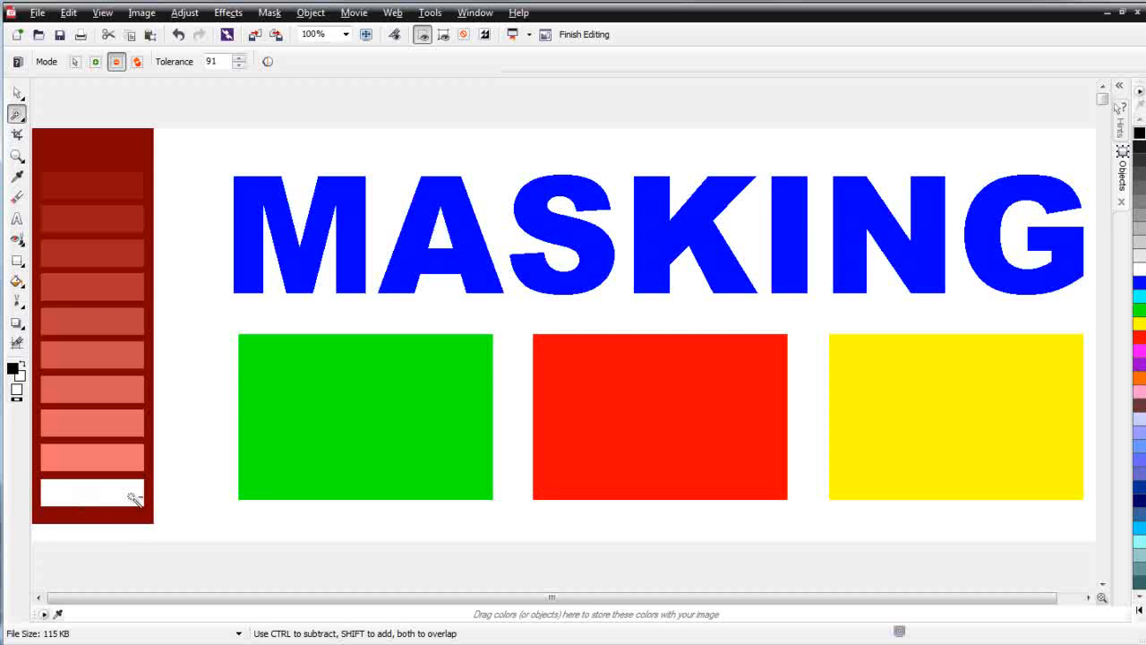
double_click(213, 61)
left_click(271, 13)
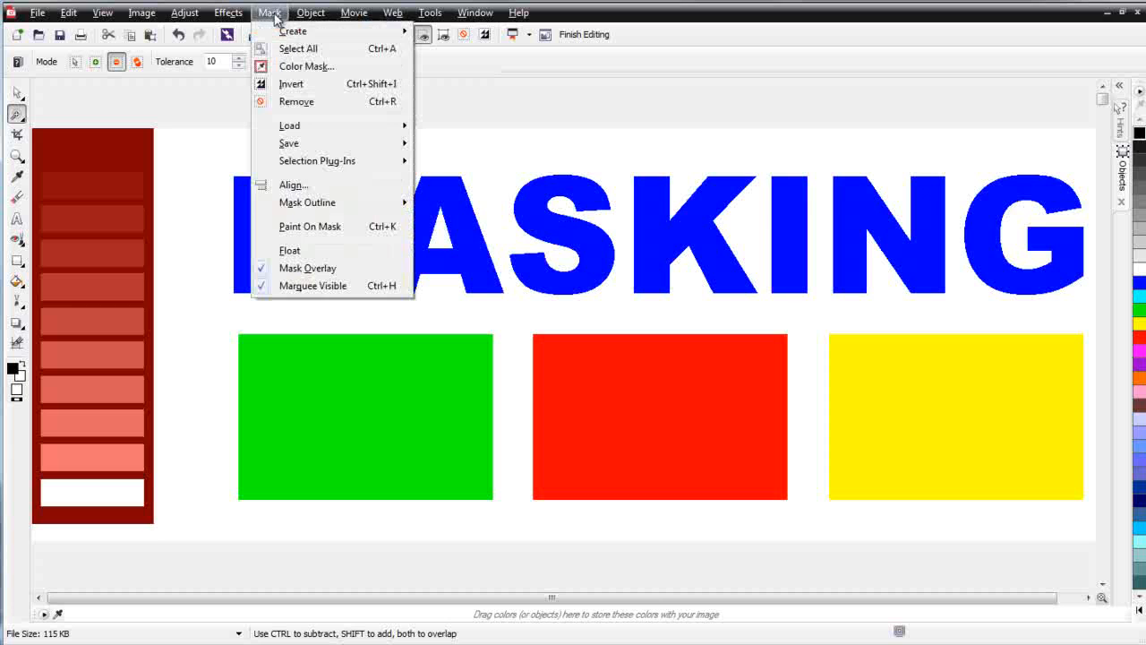
left_click(299, 102)
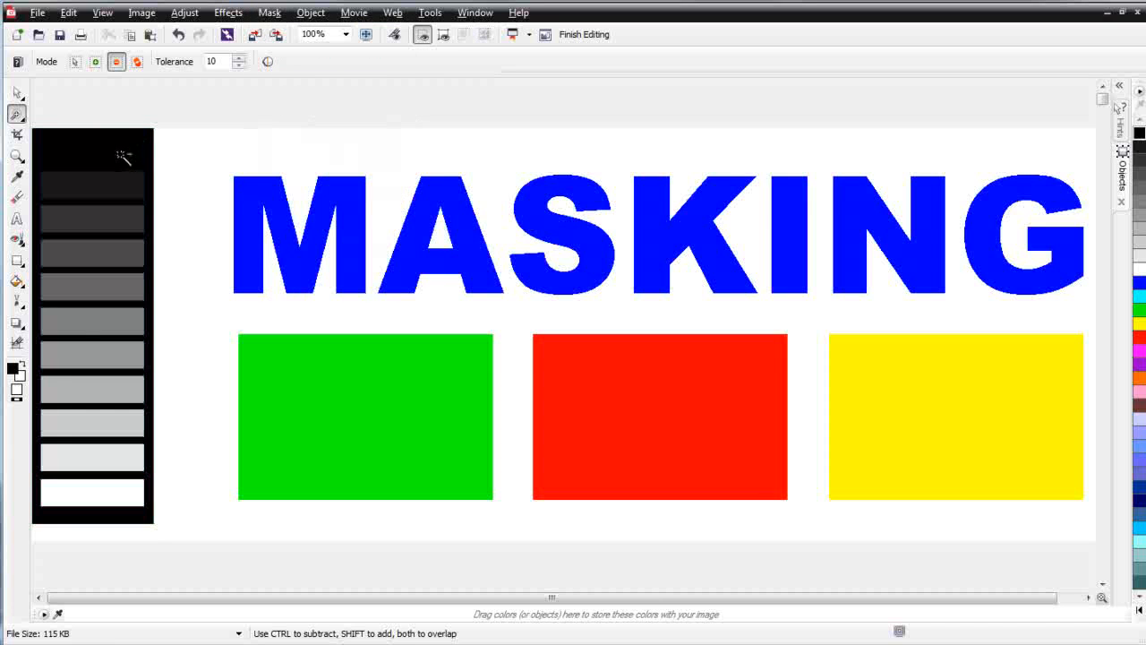
Sample the black of the grayscale strip with the magic wand at tolerance 10, inspect the masked shades closely and undo.
left_click(124, 155)
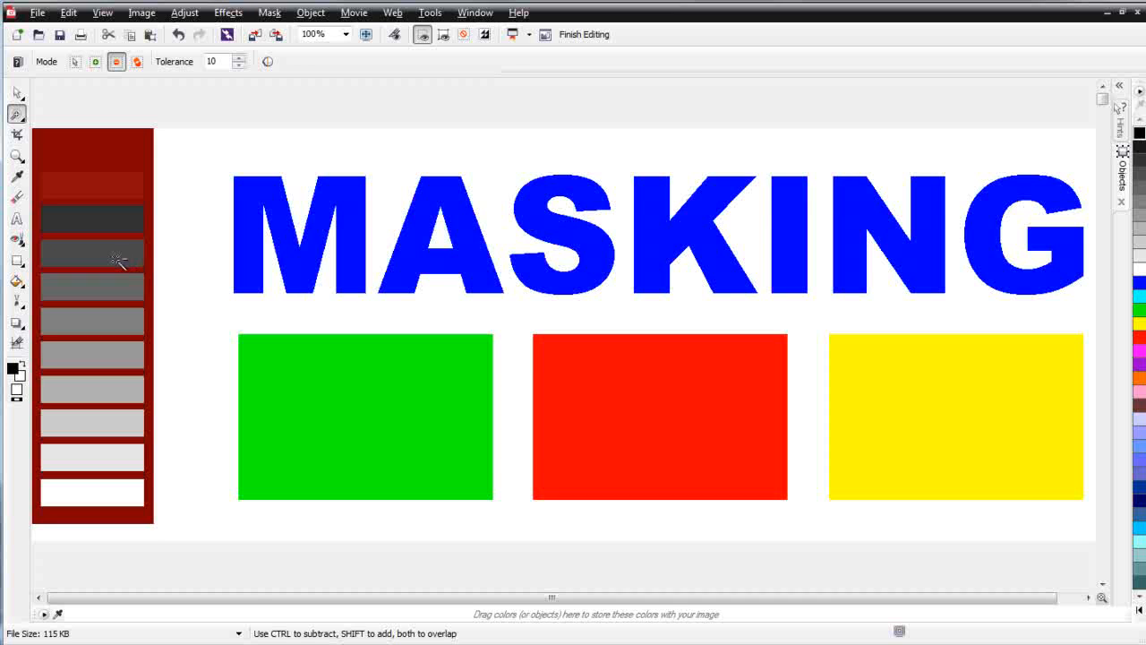
scroll(116, 260, "up", 1)
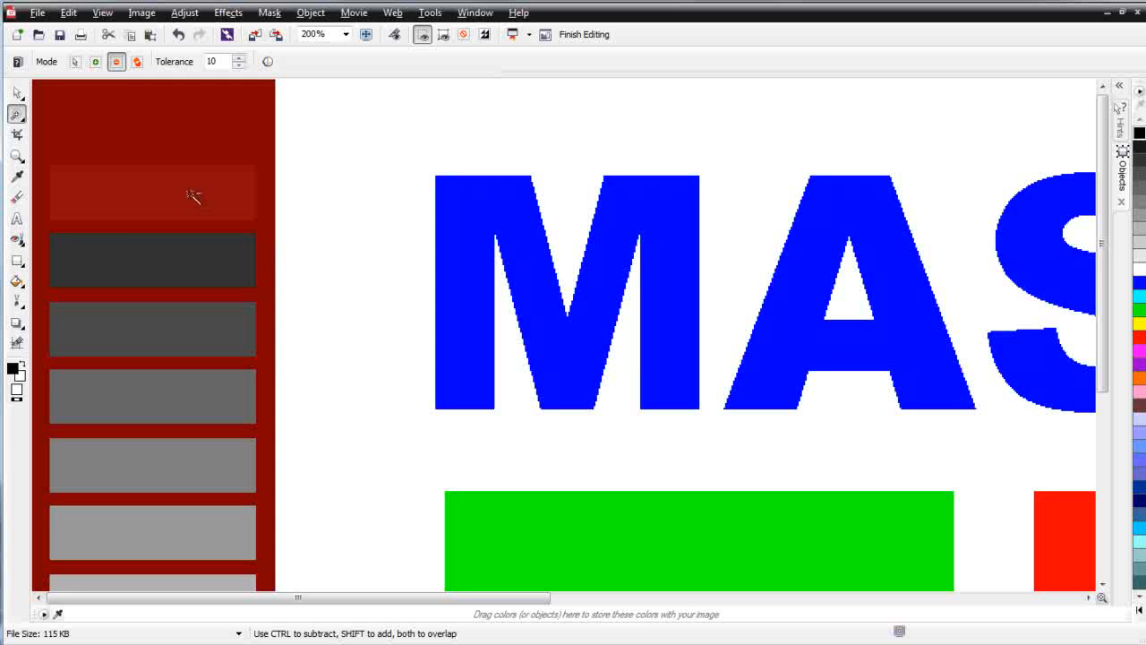
scroll(177, 275, "down", 1)
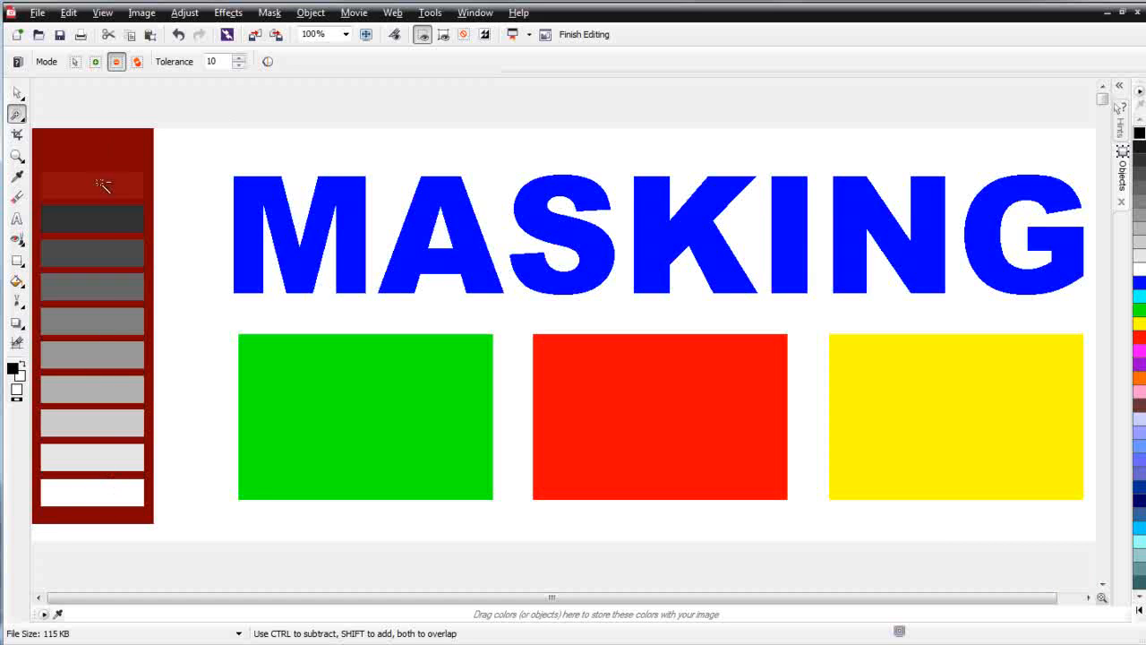
key("ctrl+z")
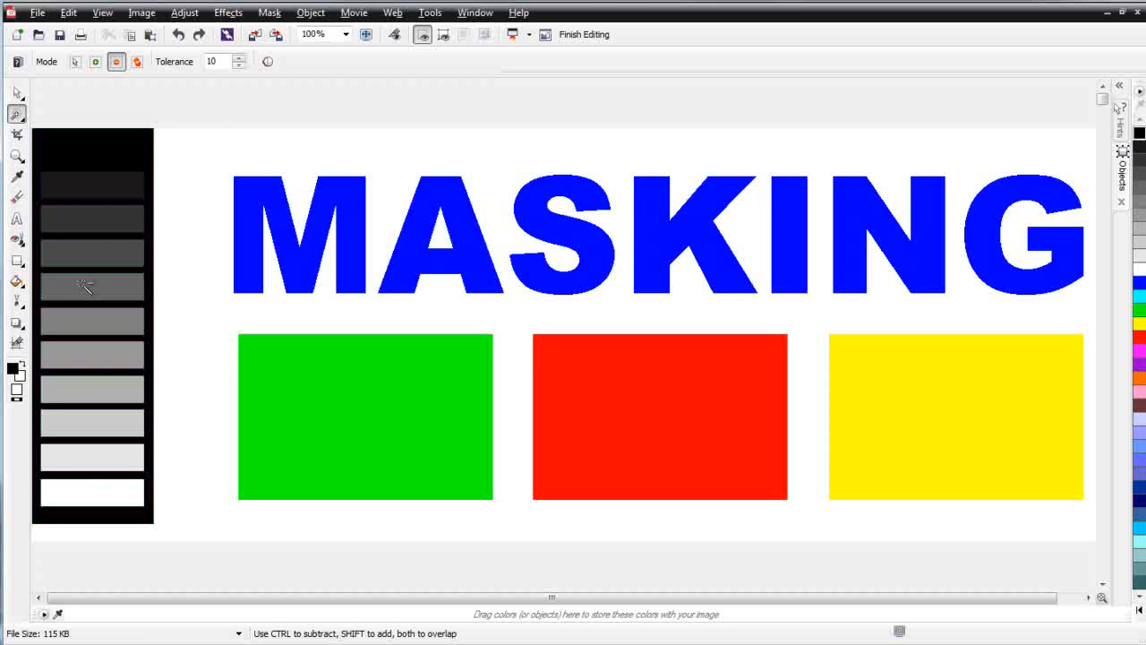
Raise the magic wand tolerance to 63, sample the black of the grayscale strip and undo the mask.
left_click_drag(238, 57, 246, 18)
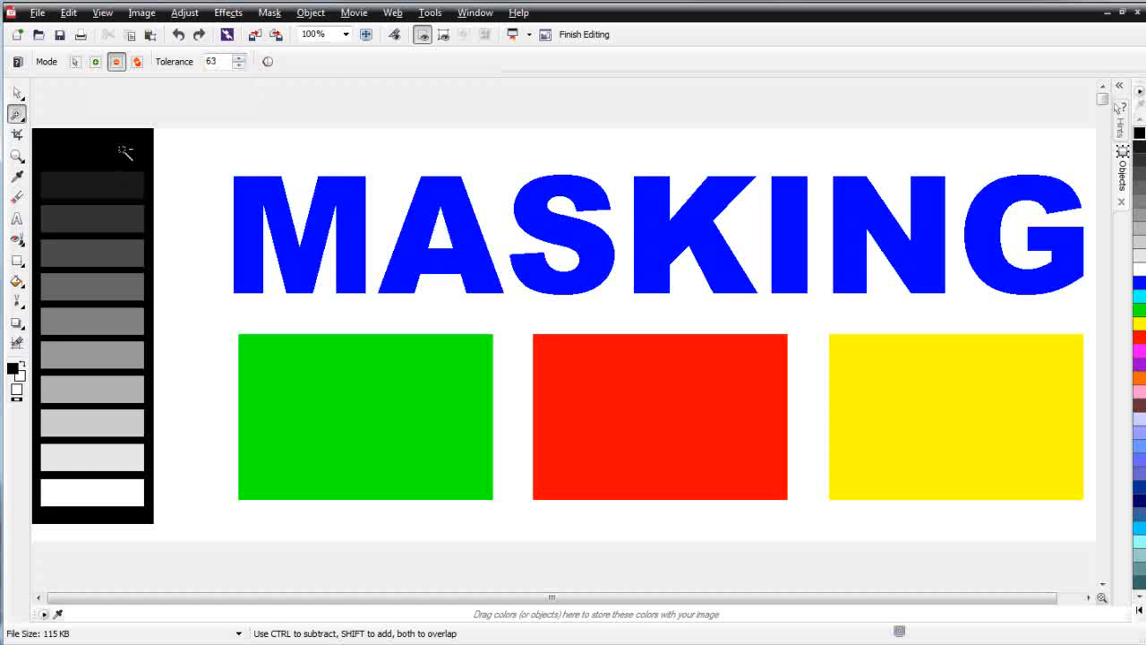
left_click(125, 152)
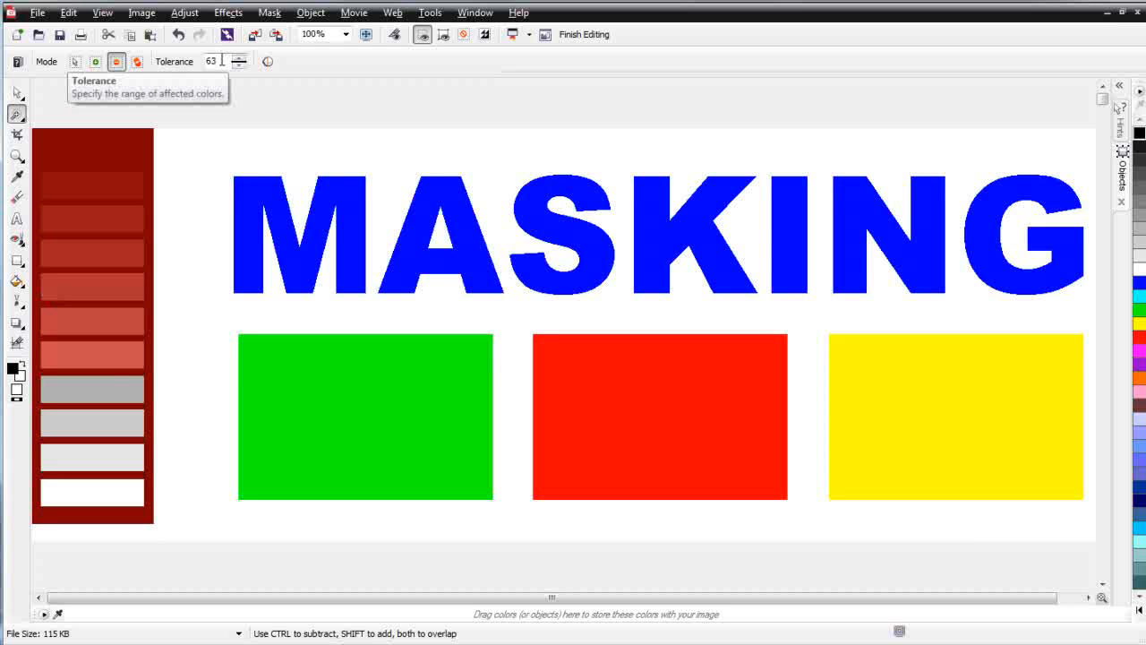
key("ctrl+z")
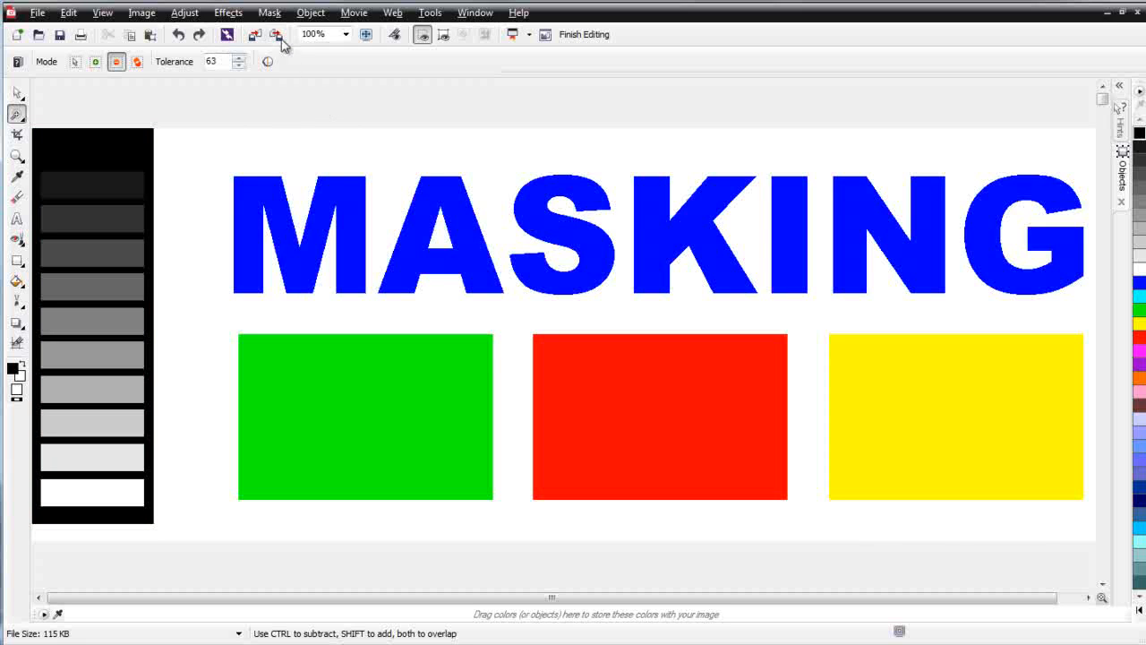
Create a Color Mask by sampling the green rectangle, the blue MASKING text and the yellow rectangle, with its overlay preview on.
left_click(270, 12)
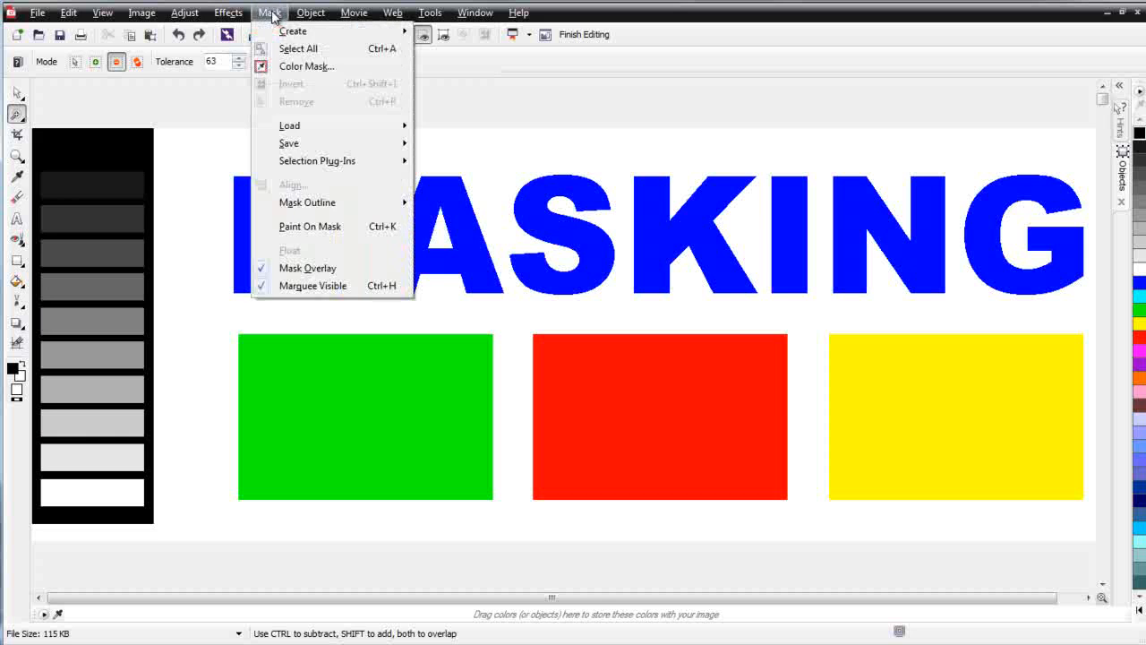
left_click(300, 66)
left_click_drag(952, 151, 948, 44)
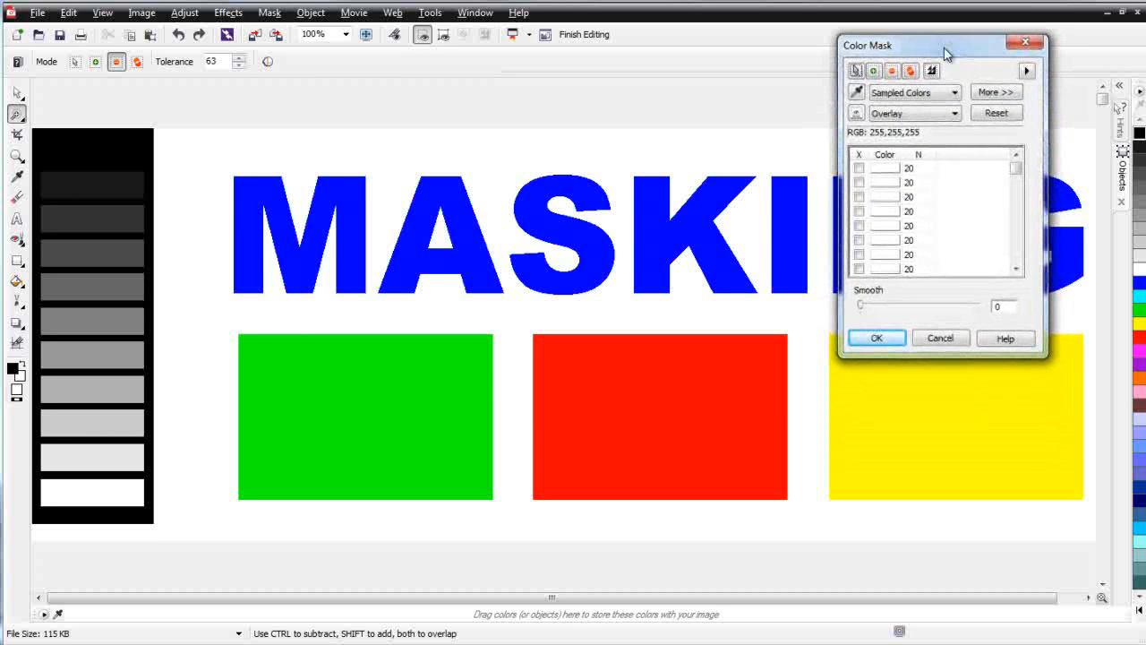
left_click(858, 94)
left_click(397, 360)
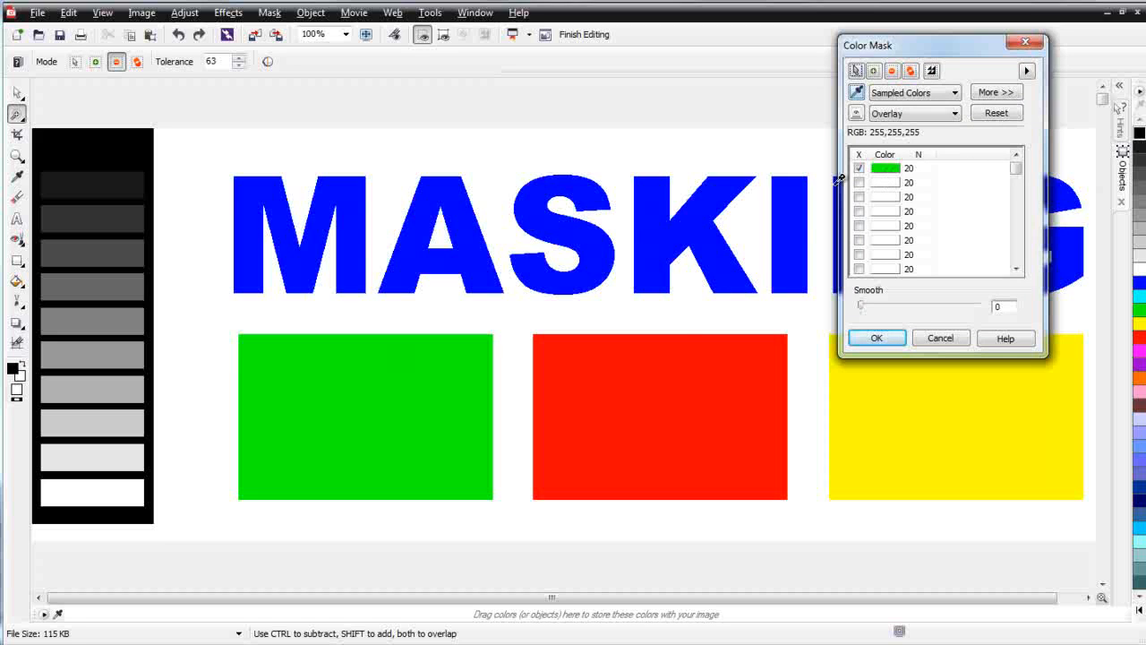
left_click(712, 231)
left_click(935, 424)
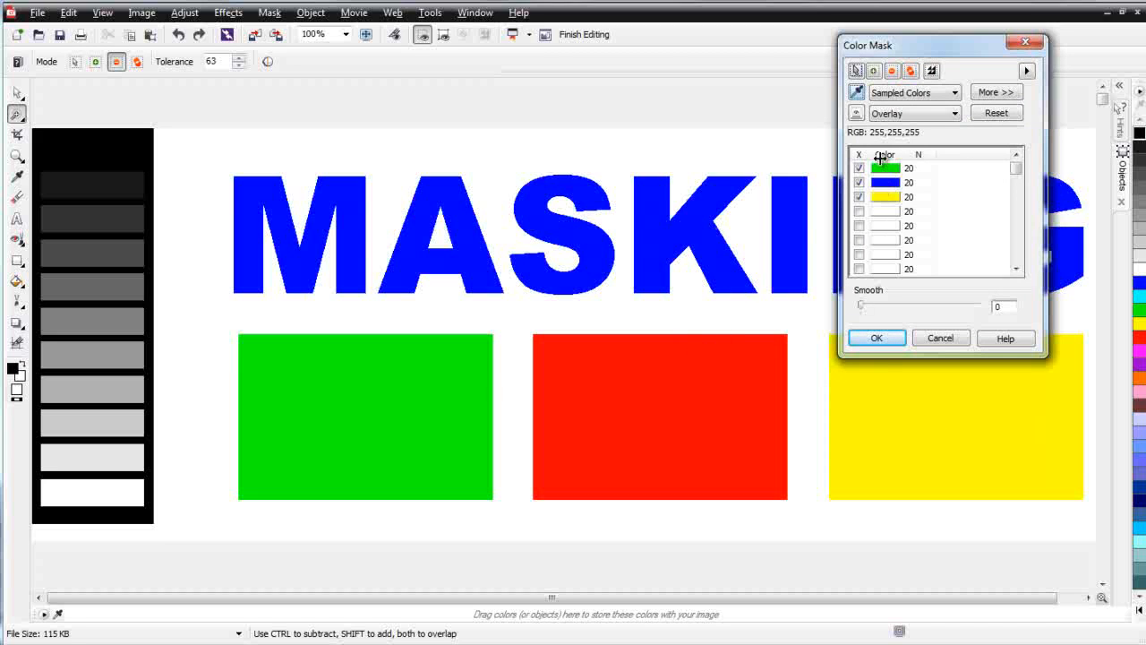
left_click(857, 115)
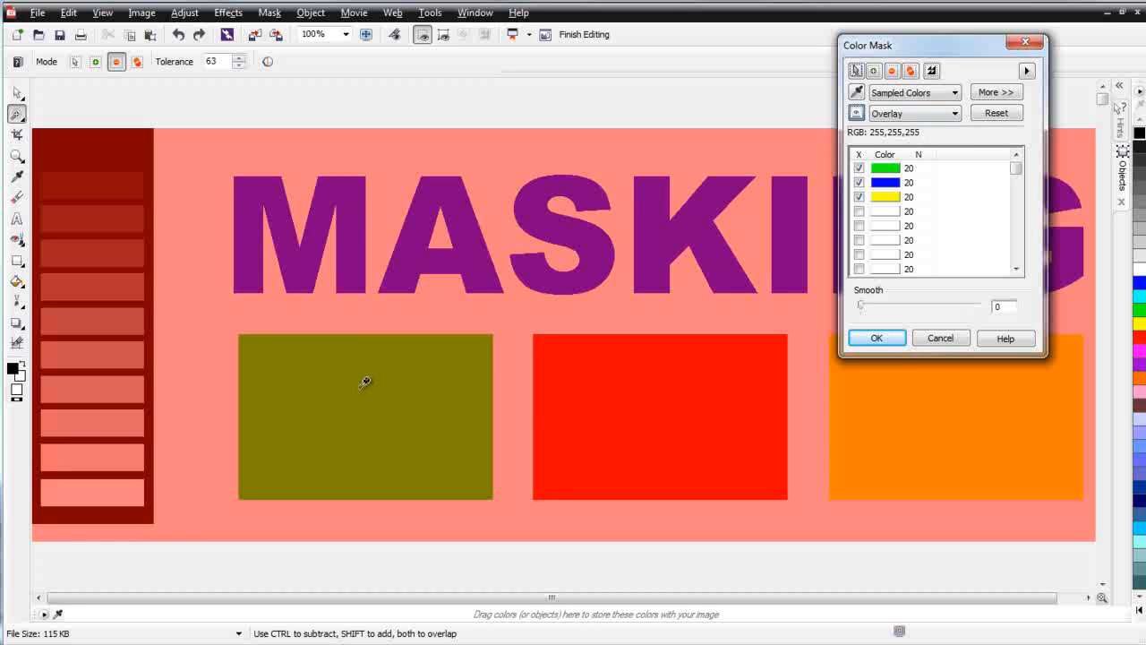
left_click(877, 338)
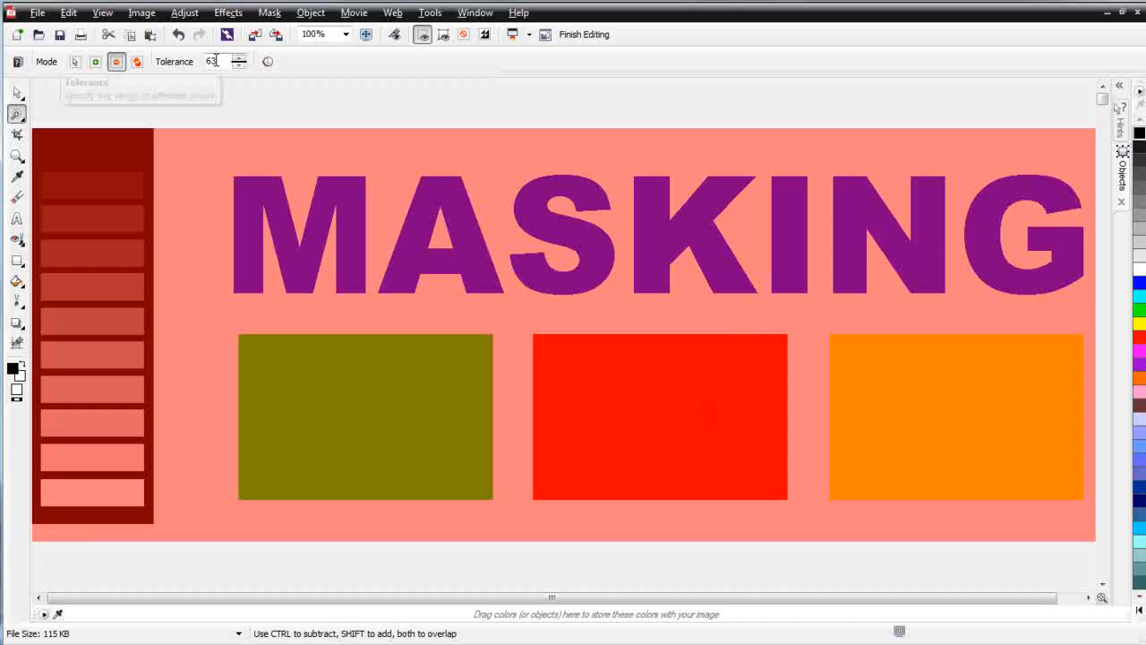
Set the magic wand to normal mode with tolerance 10, and remove the current mask.
left_click(79, 64)
left_click_drag(220, 62, 191, 63)
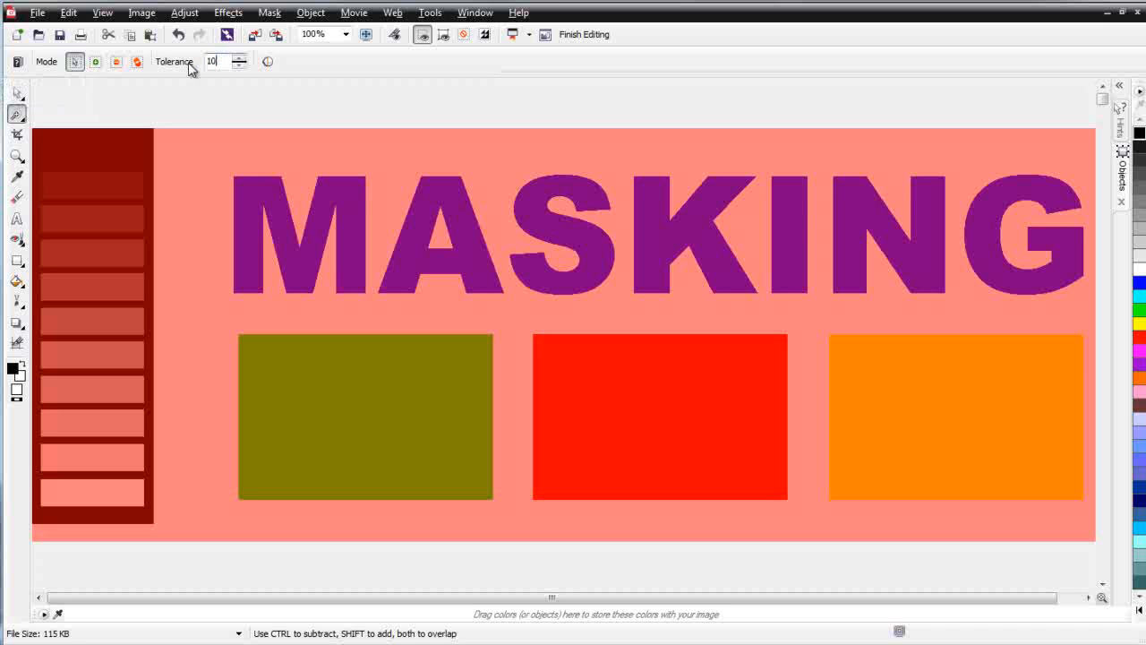
left_click(270, 13)
left_click(305, 103)
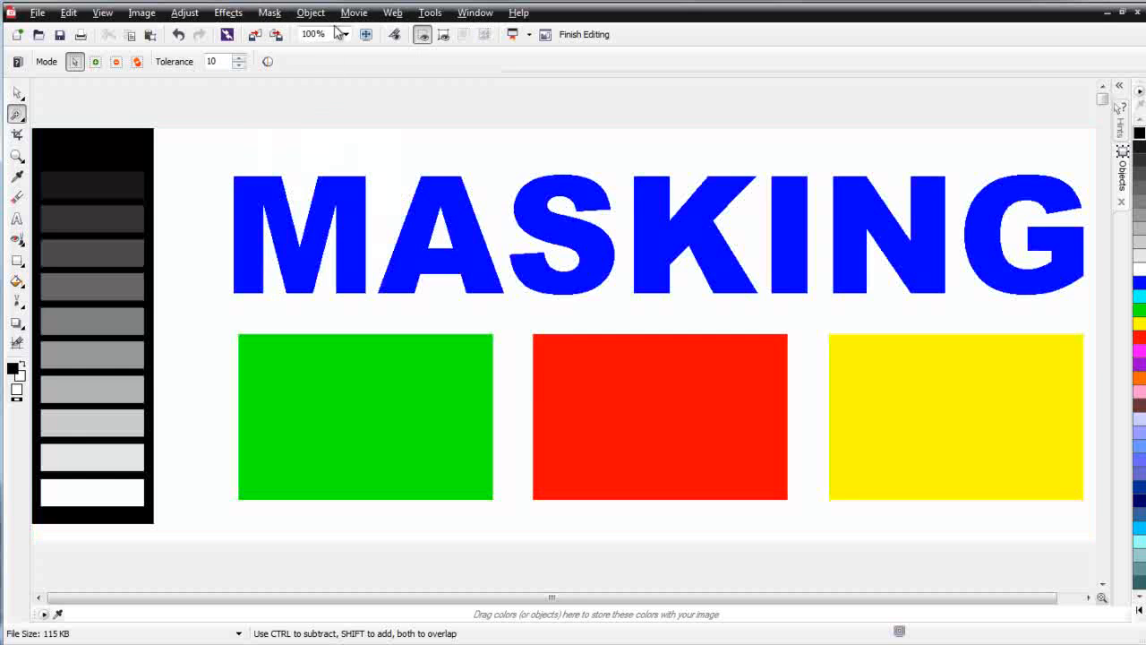
Review the Color Mask of the sampled green, blue and yellow with its overlay preview on and off, without applying it.
left_click(271, 13)
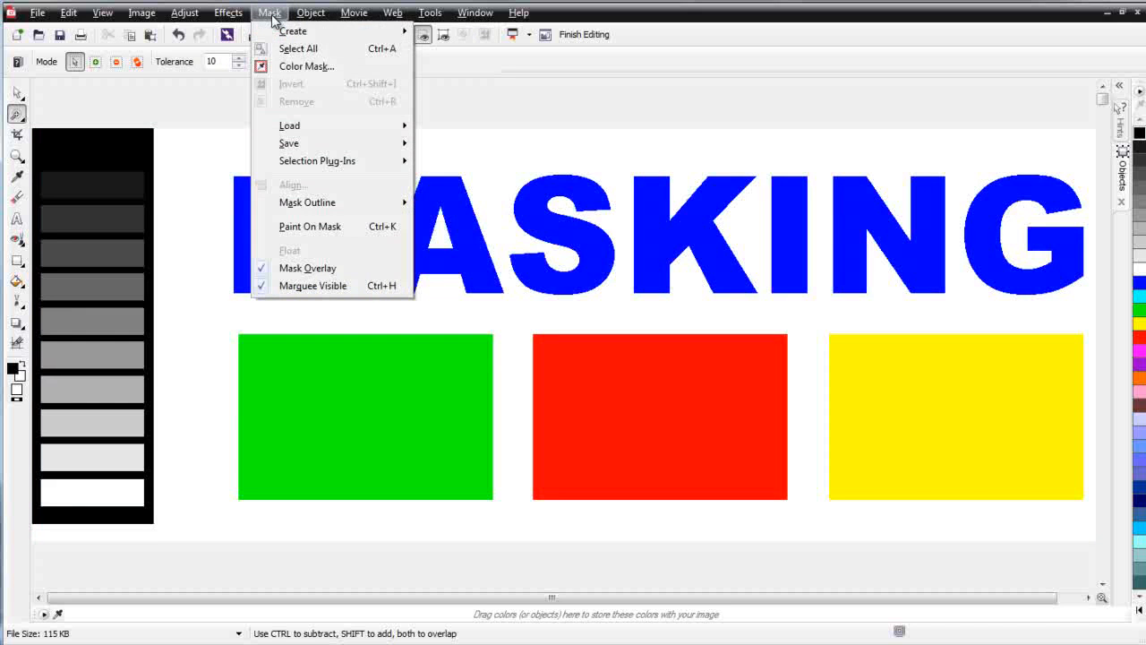
left_click(296, 67)
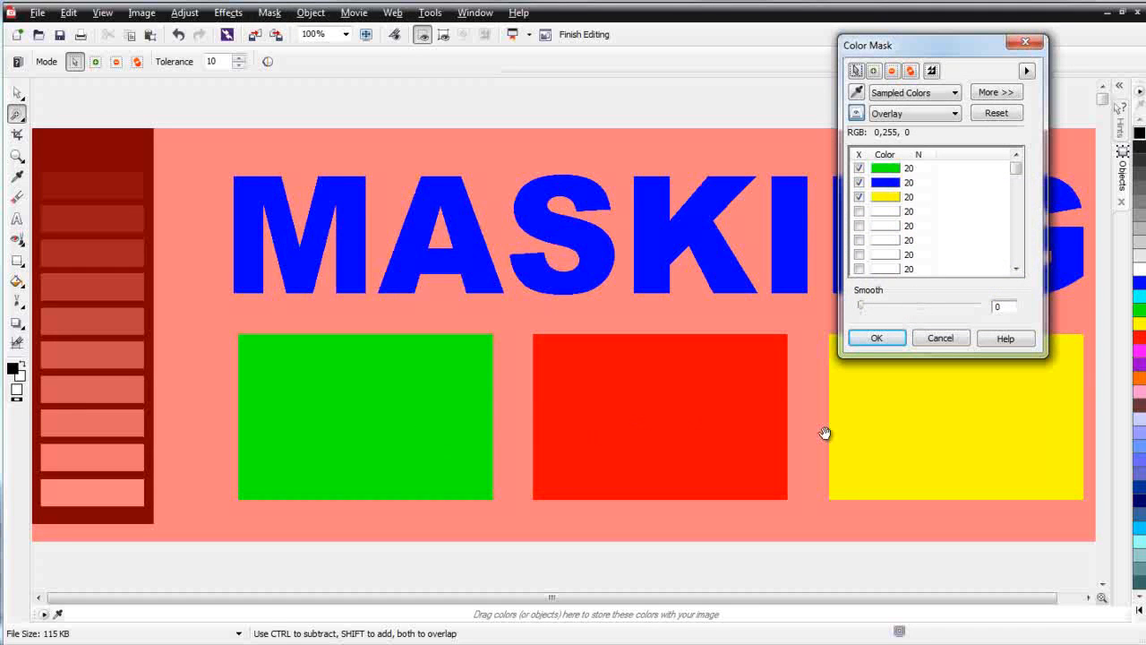
left_click(856, 113)
left_click(857, 115)
left_click(941, 346)
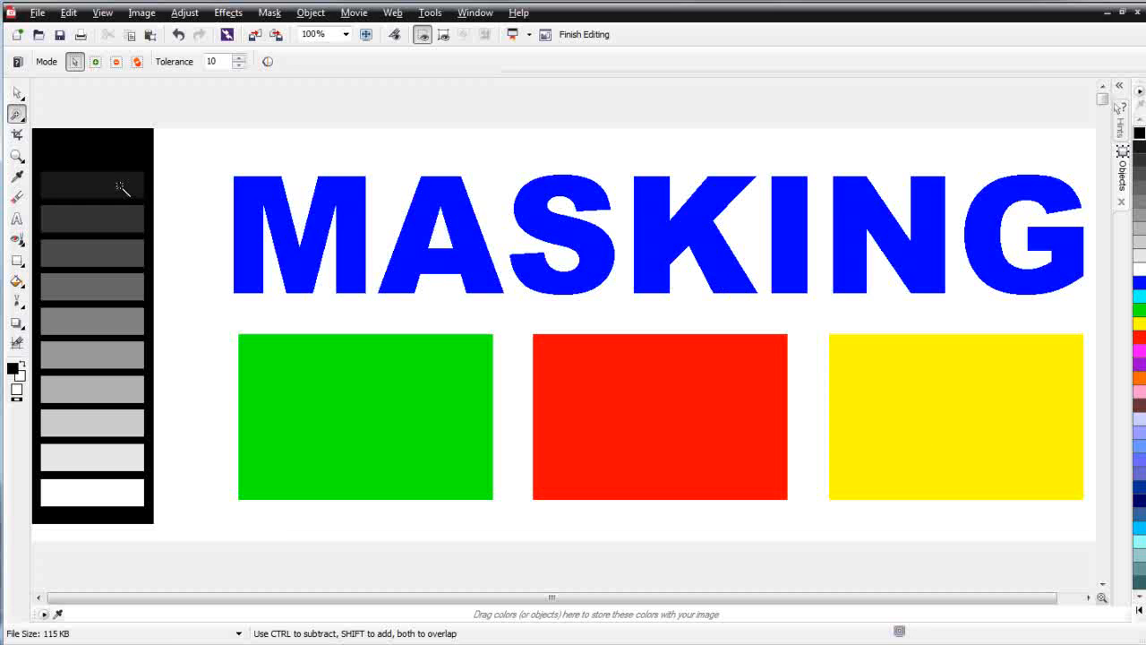
Crop the image to the MASKING text and the three rectangles, about 7.487 by 3.087 inches, excluding the grayscale strip.
left_click(16, 135)
left_click_drag(206, 150, 1097, 524)
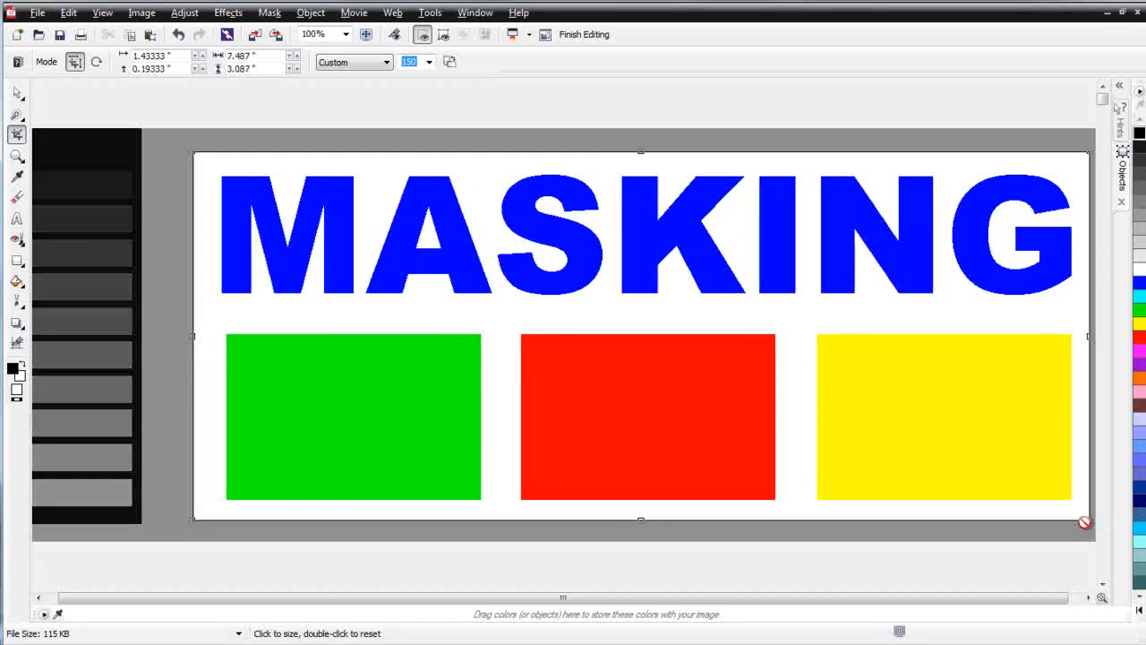
double_click(559, 392)
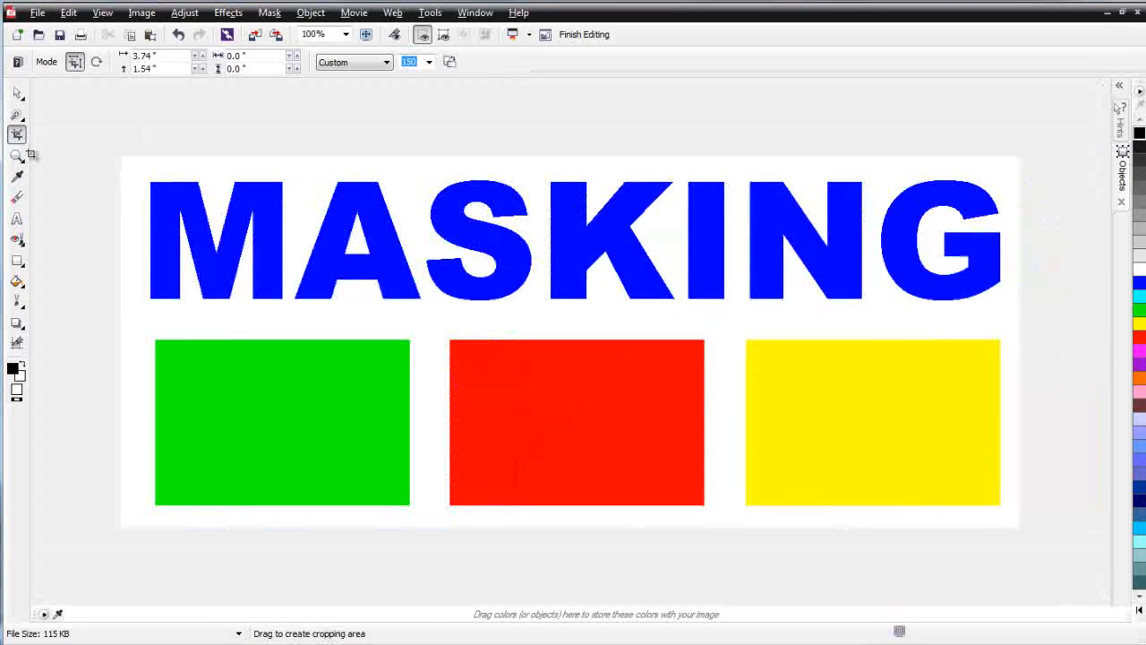
Mask the green rectangle with the magic wand and cut the selection into a new object.
left_click(16, 92)
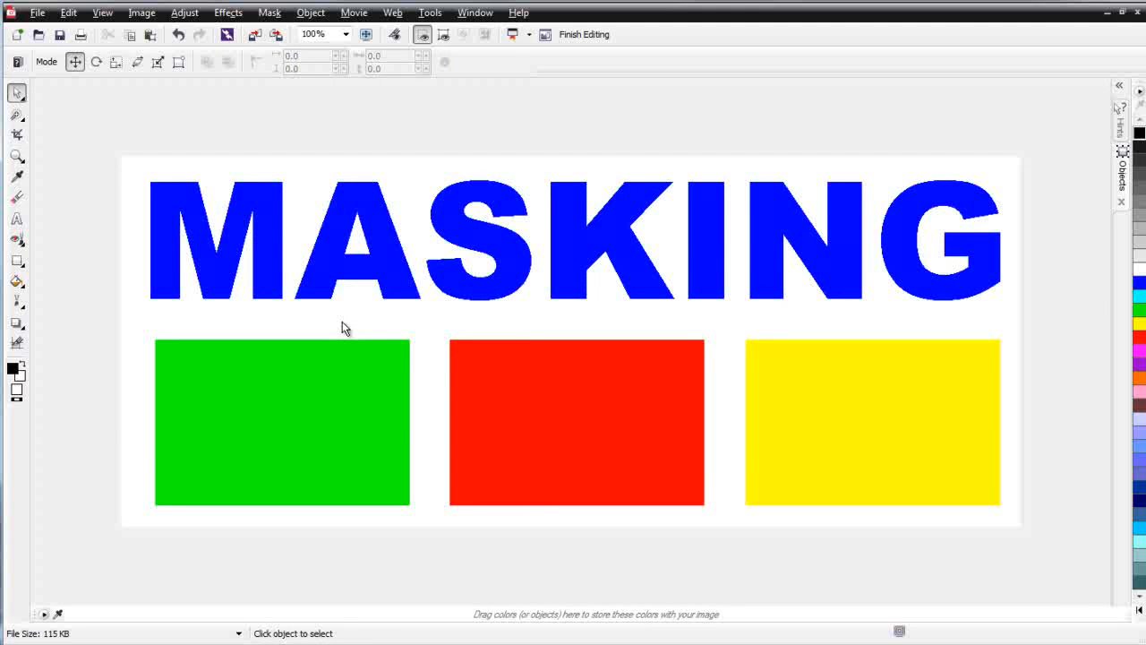
left_click(13, 114)
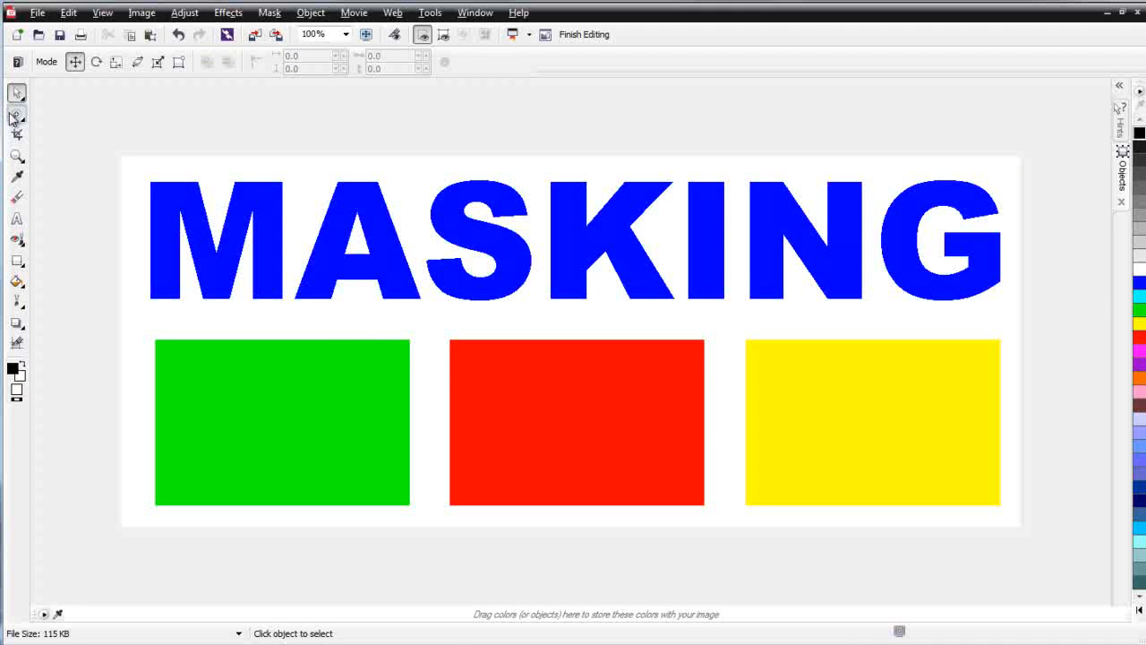
left_click(284, 401)
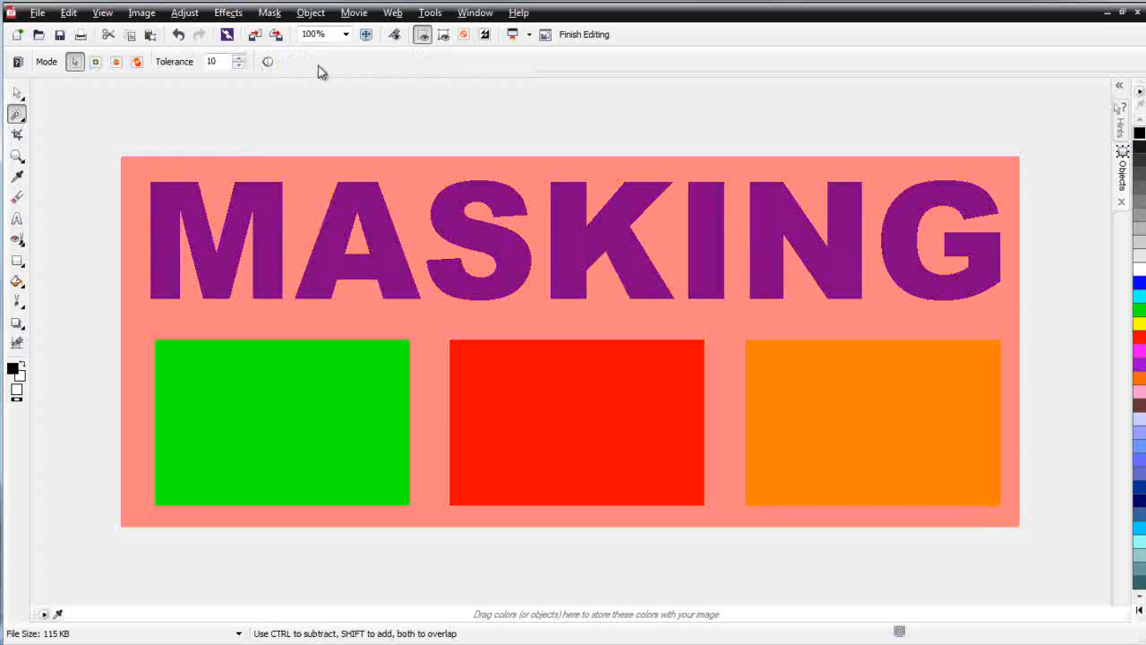
left_click(309, 11)
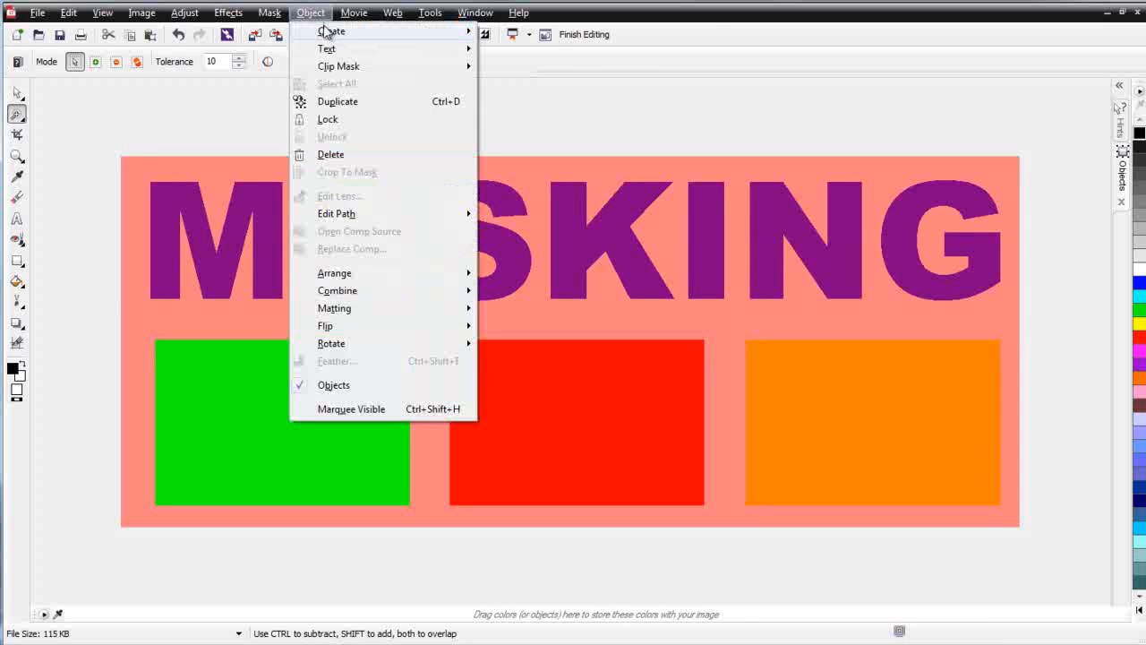
mouse_move(328, 31)
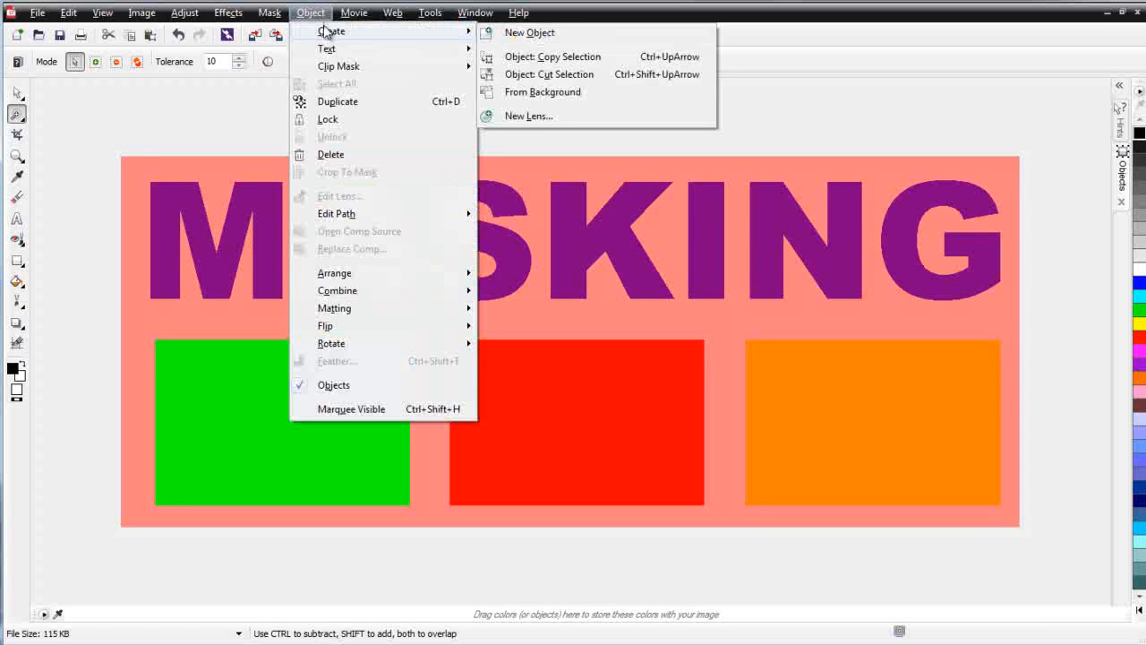
left_click(524, 76)
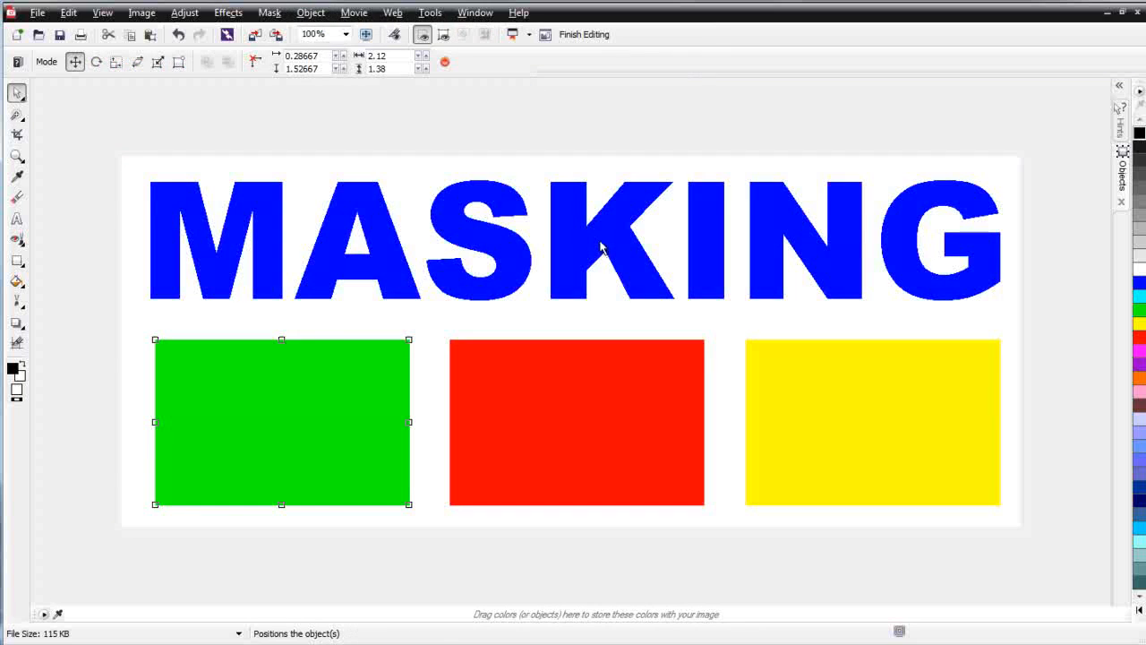
Show the object list and inspect the green object and the Background separately by toggling their visibility.
left_click(1127, 184)
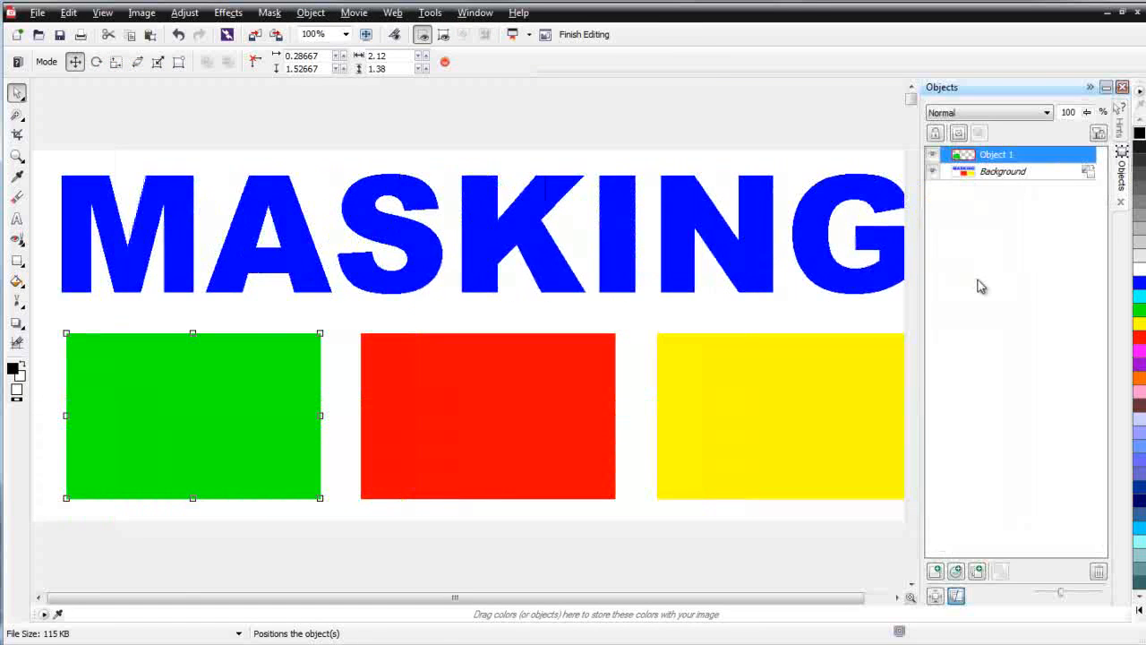
left_click(933, 172)
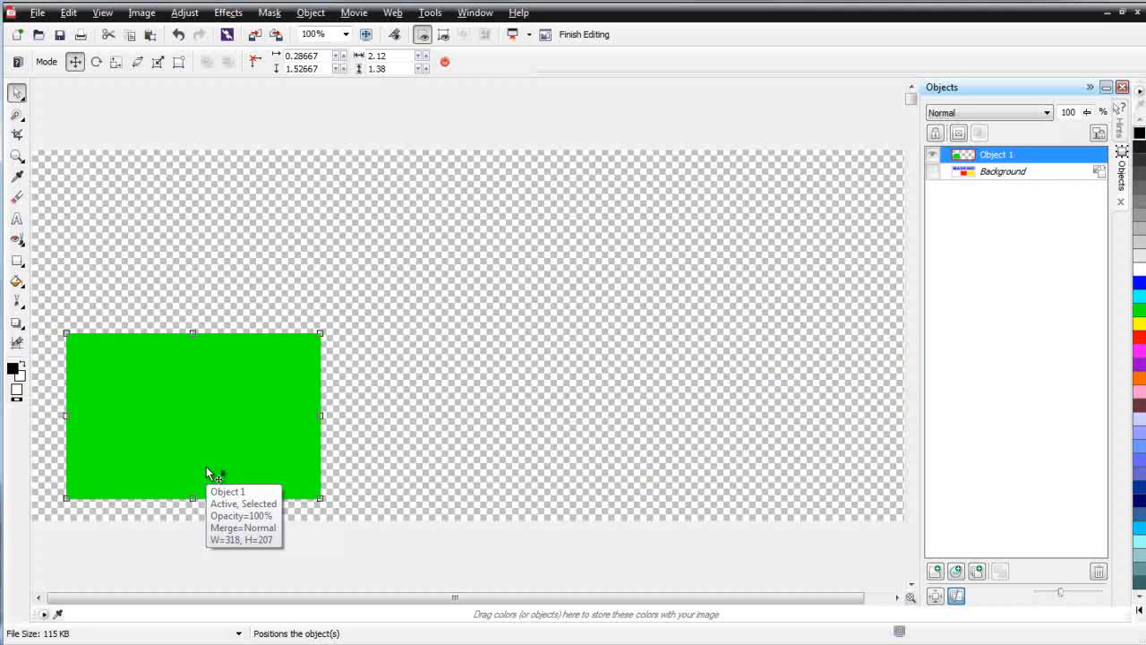
left_click(934, 157)
left_click(934, 172)
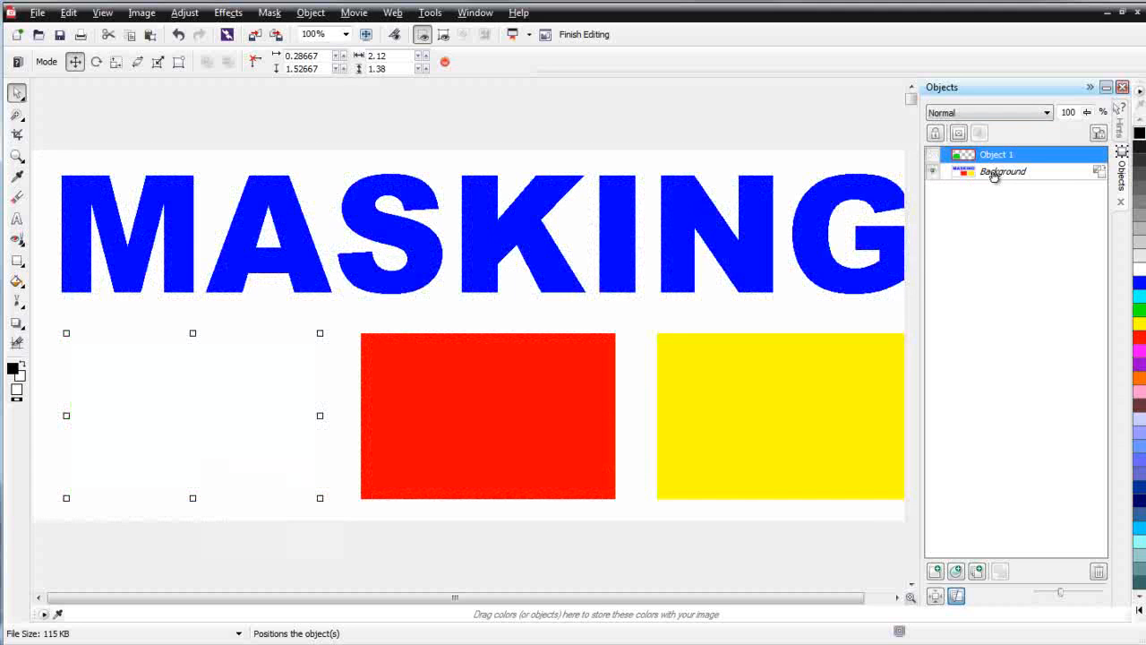
left_click(933, 157)
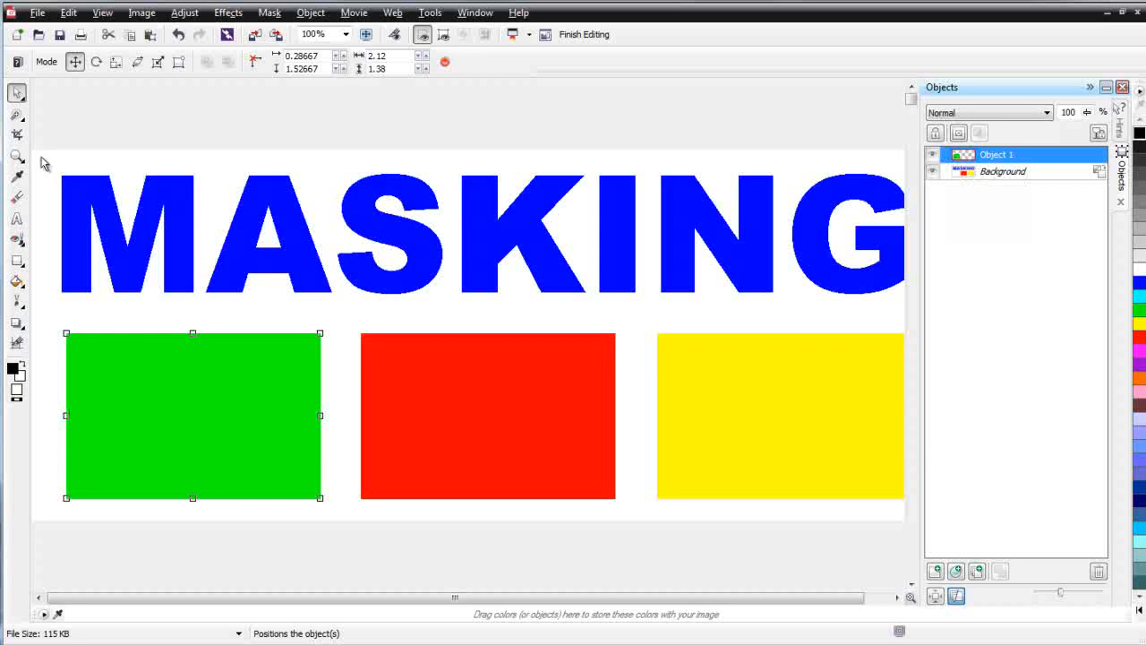
With the Background active, mask the red rectangle with the magic wand and cut the selection into a new object.
left_click(16, 115)
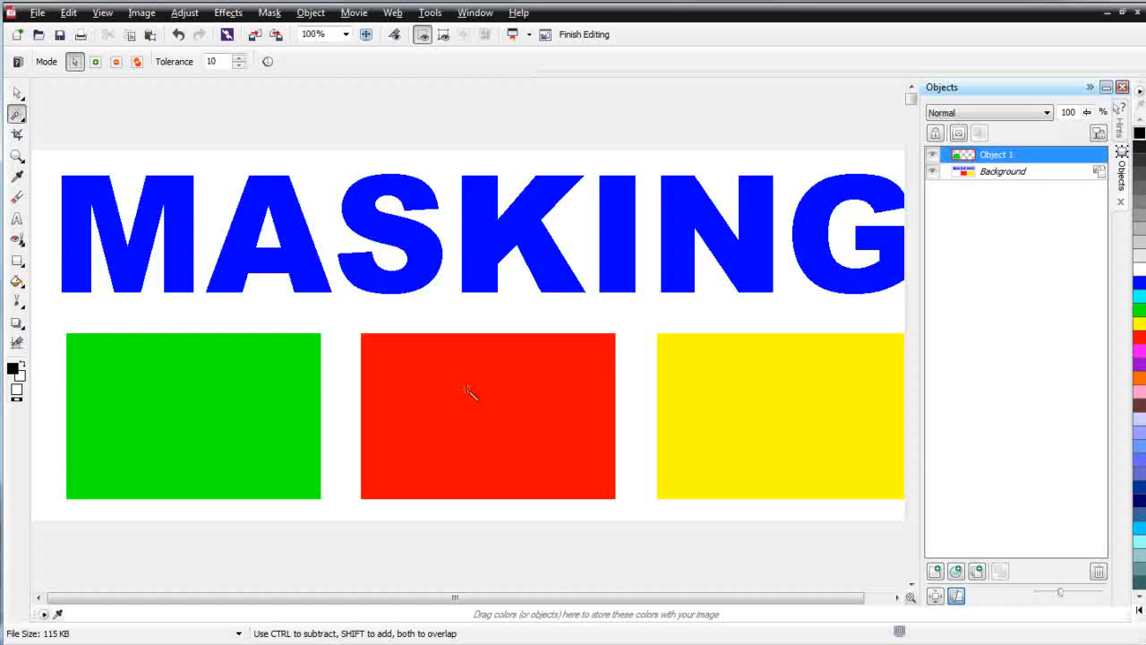
left_click(999, 175)
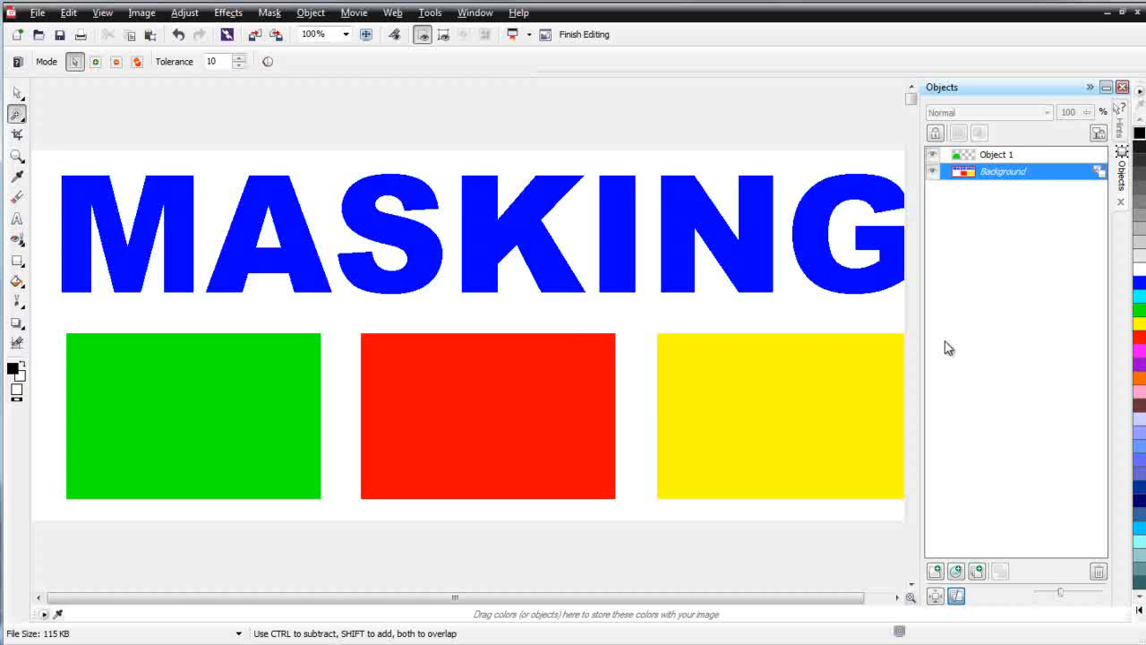
left_click(518, 418)
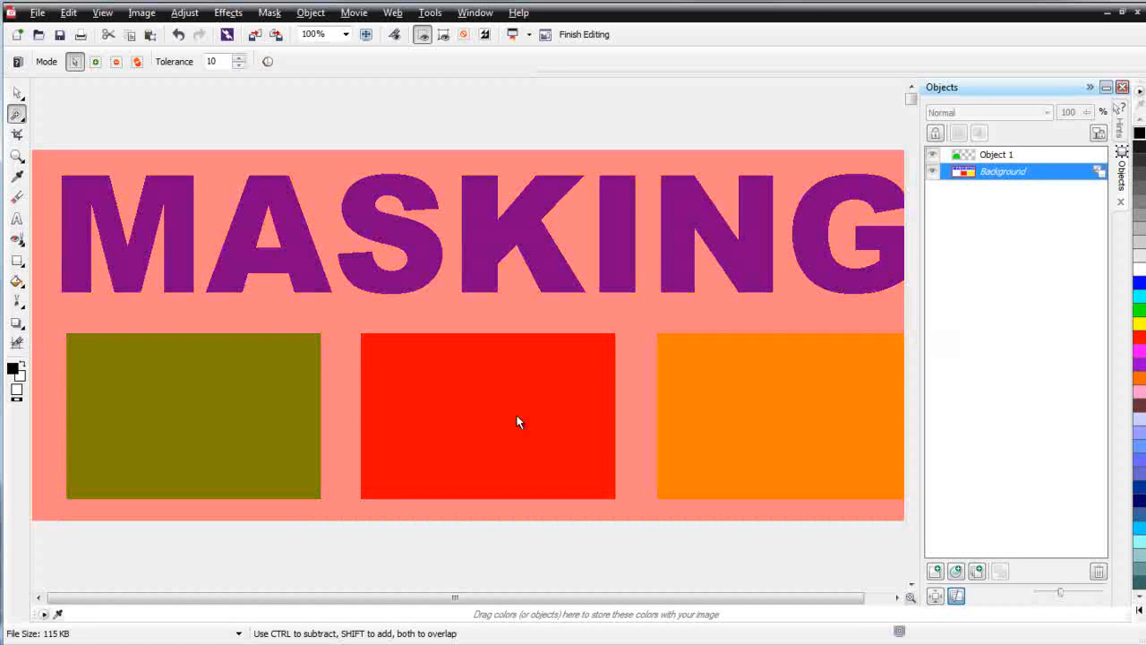
left_click(311, 13)
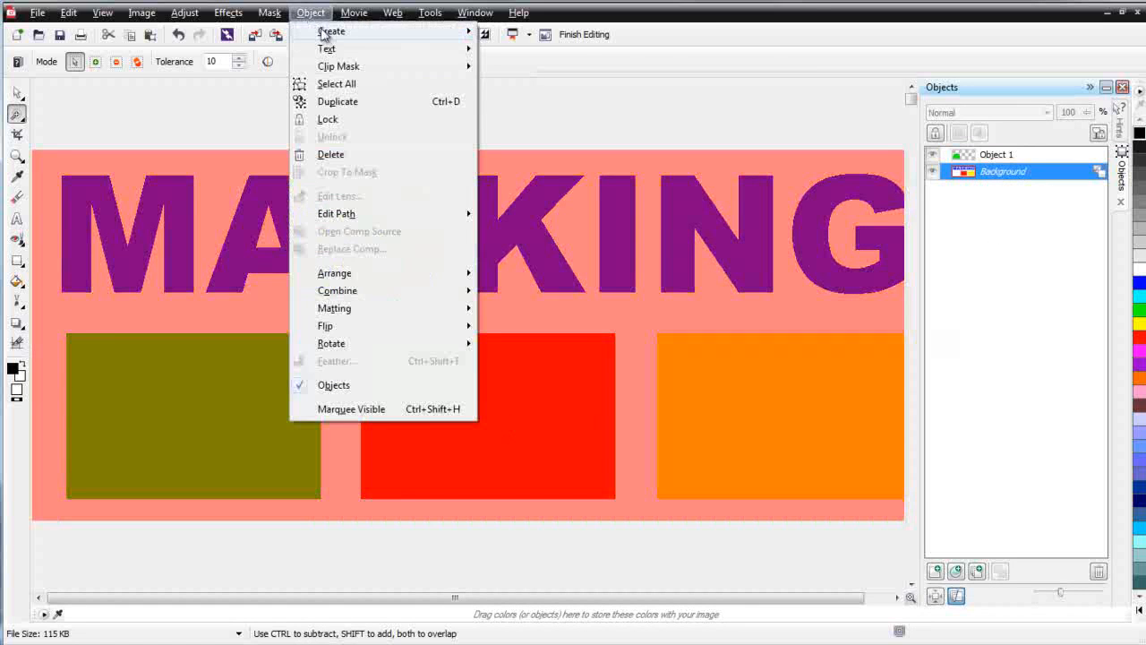
mouse_move(324, 33)
left_click(560, 74)
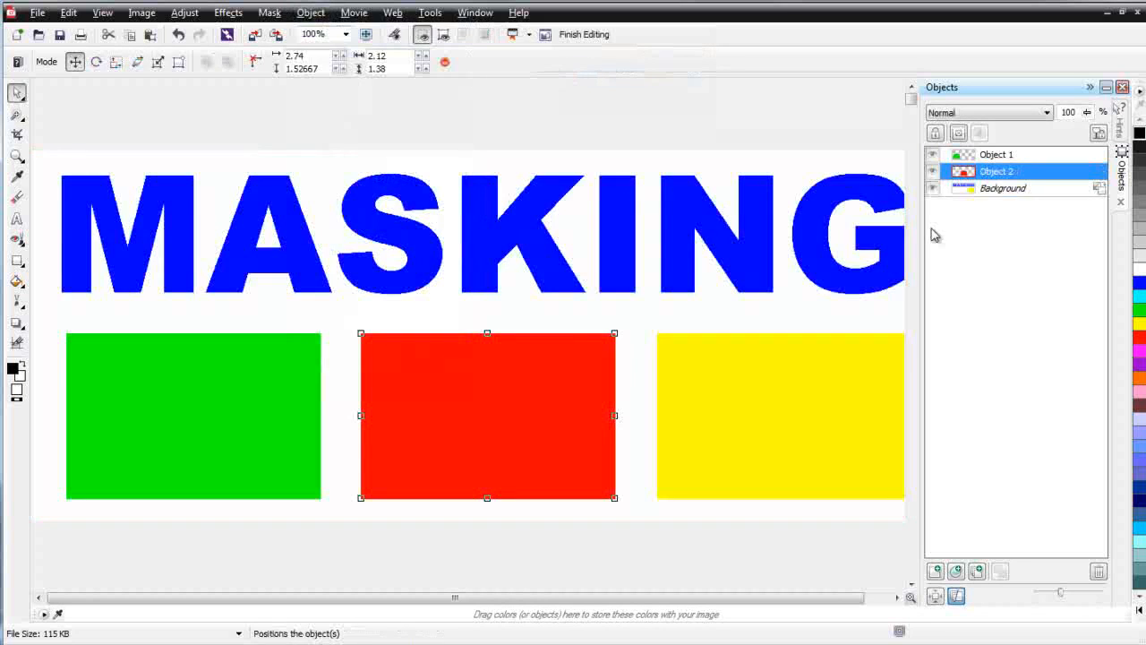
Inspect the cut-out red object with the Background hidden, and make the Background active and visible.
left_click(933, 188)
left_click(934, 172)
left_click(934, 172)
left_click(987, 192)
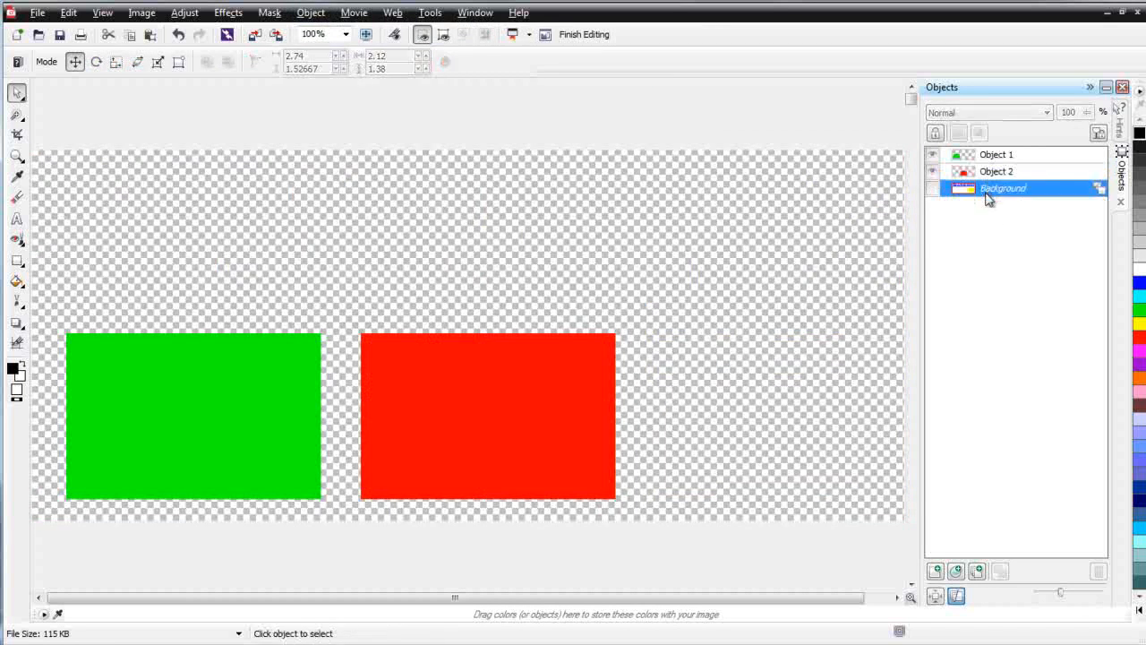
left_click(933, 188)
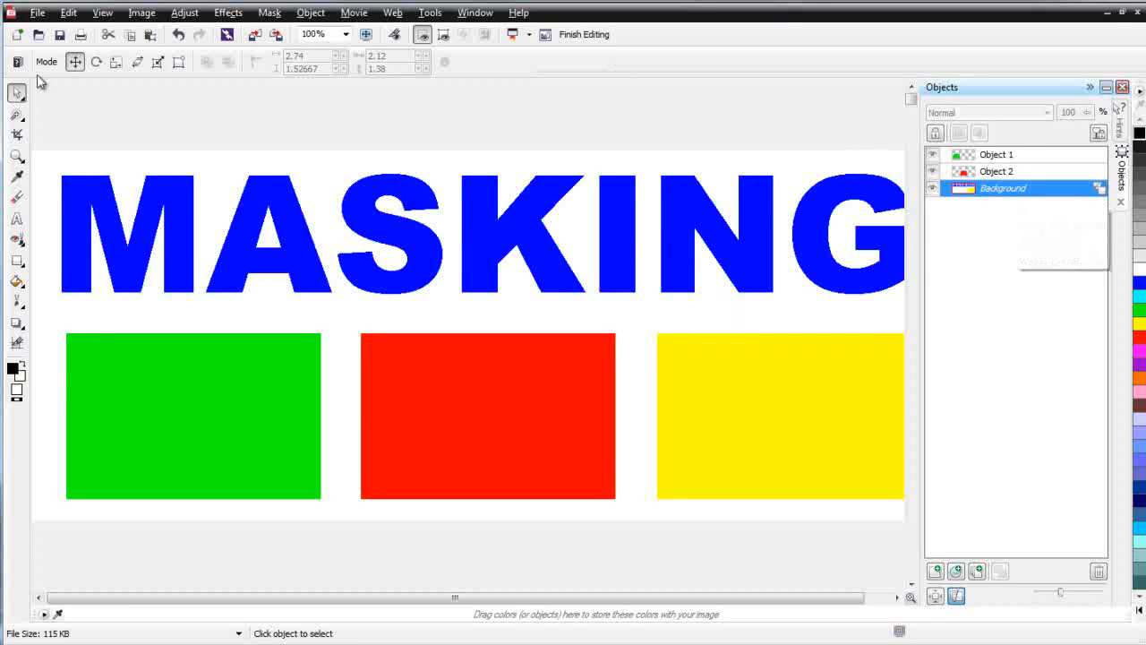
Mask the yellow rectangle with the magic wand, cut it into a new object and save the edited image.
left_click(17, 117)
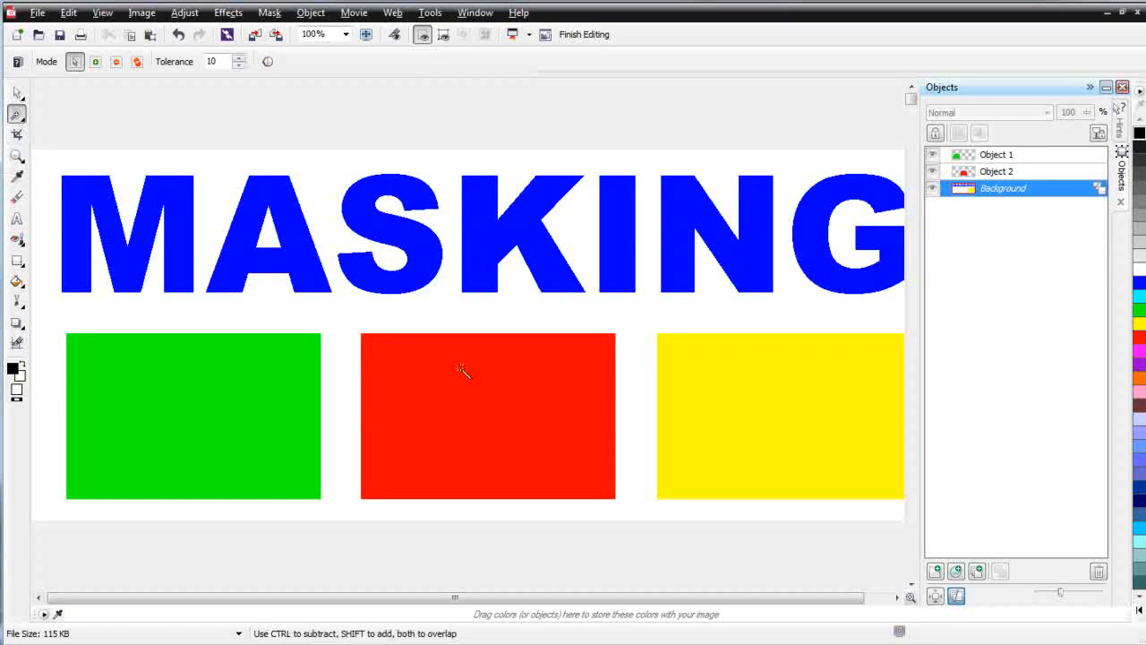
left_click(722, 411)
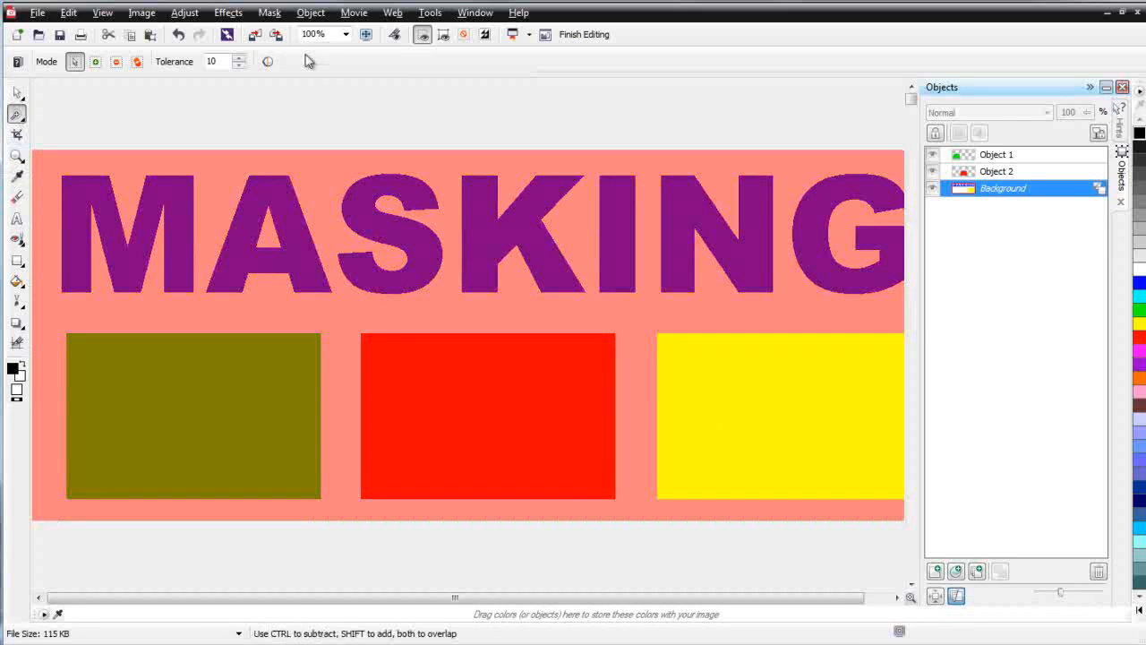
left_click(309, 12)
mouse_move(321, 31)
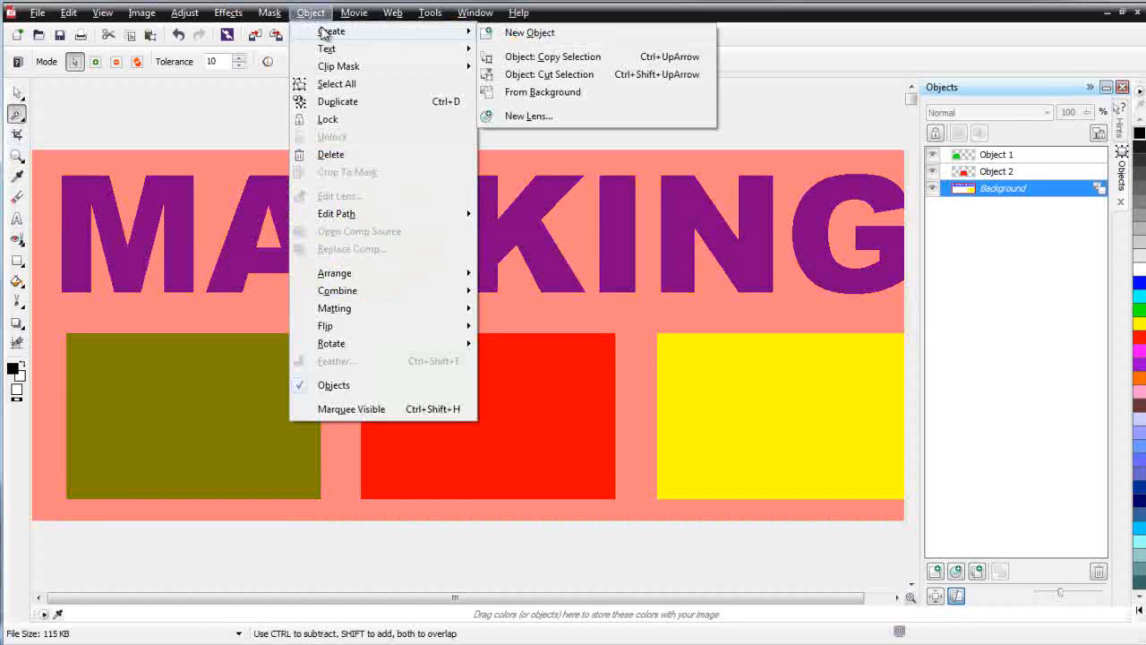
left_click(550, 76)
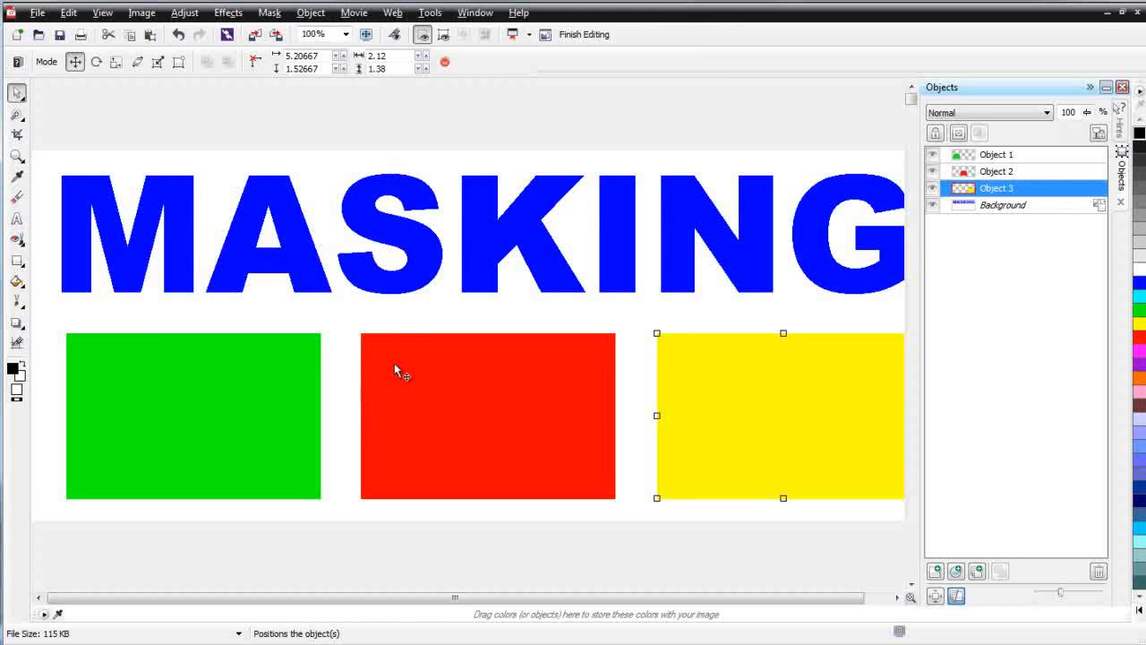
left_click(60, 36)
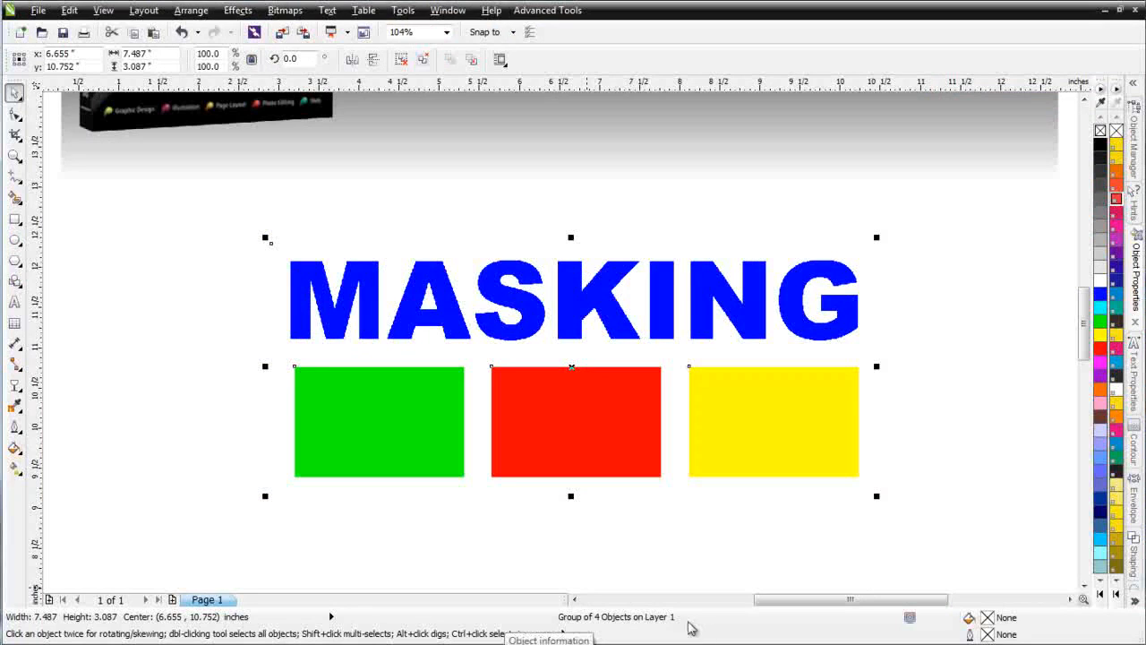
Ungroup the four-object group into separate bitmaps and select the green rectangle.
left_click(424, 60)
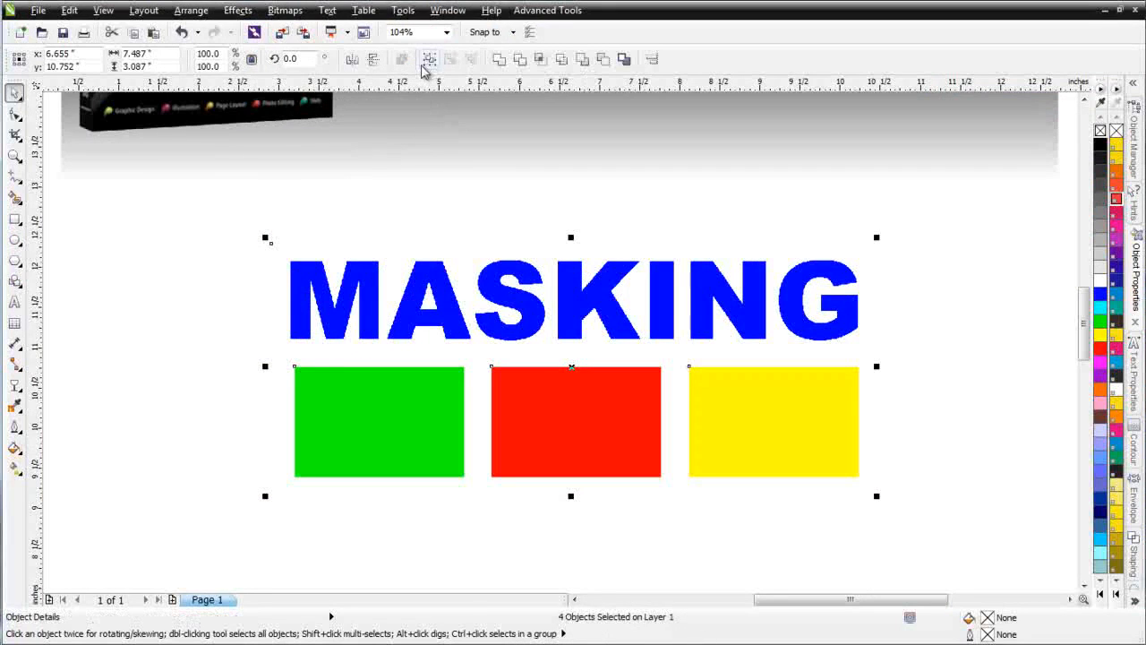
left_click(197, 383)
left_click(377, 444)
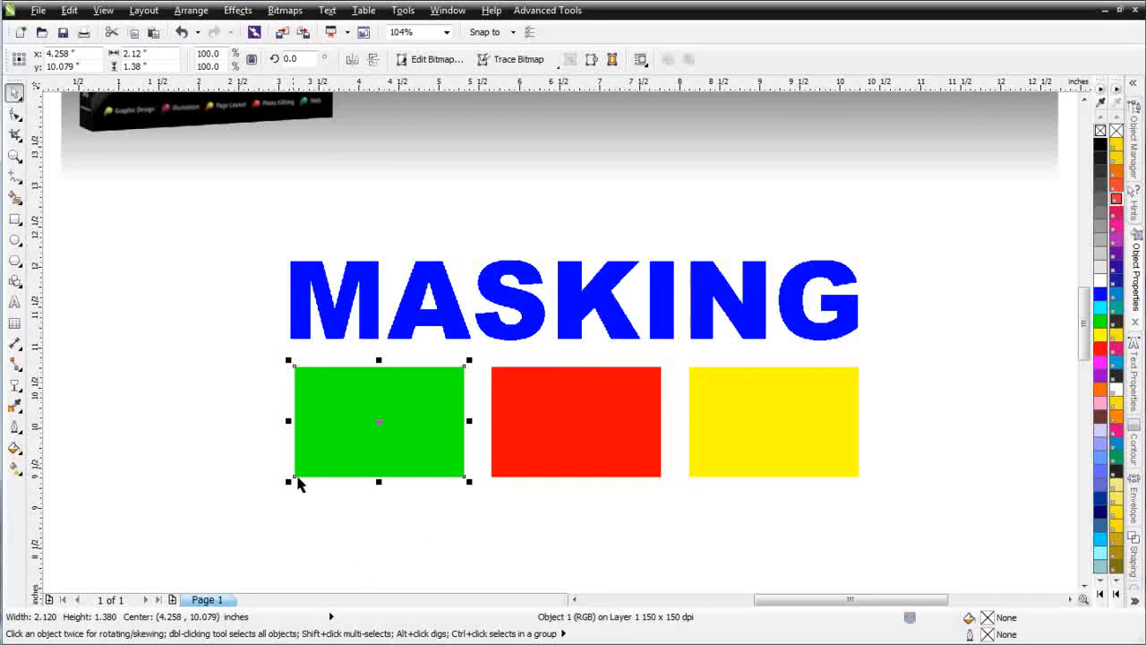
Convert the green rectangle to a 1-bit Line Art bitmap, raising the threshold until it is solid black, and recolor it green (C100 M0 Y100 K0).
left_click(271, 10)
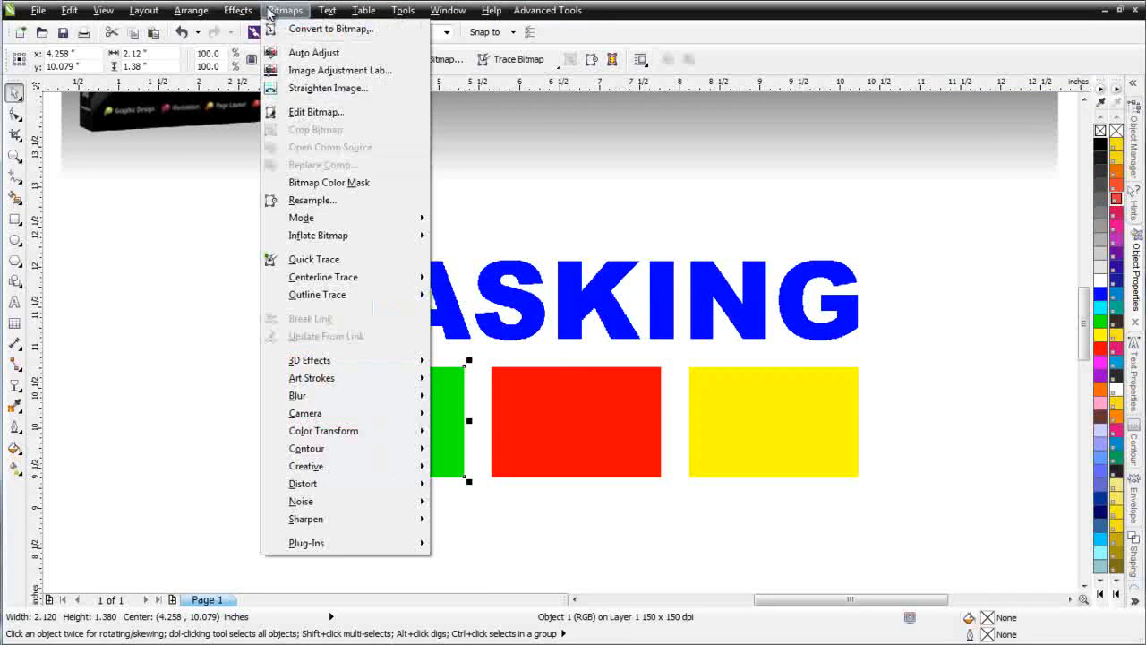
mouse_move(361, 220)
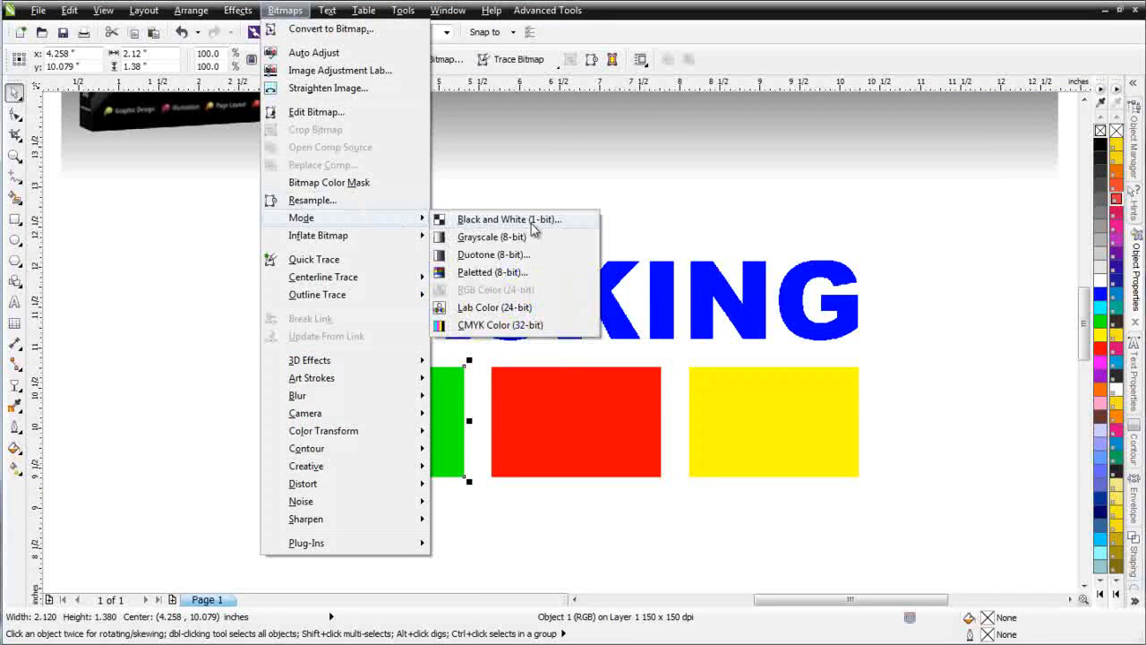
left_click(538, 220)
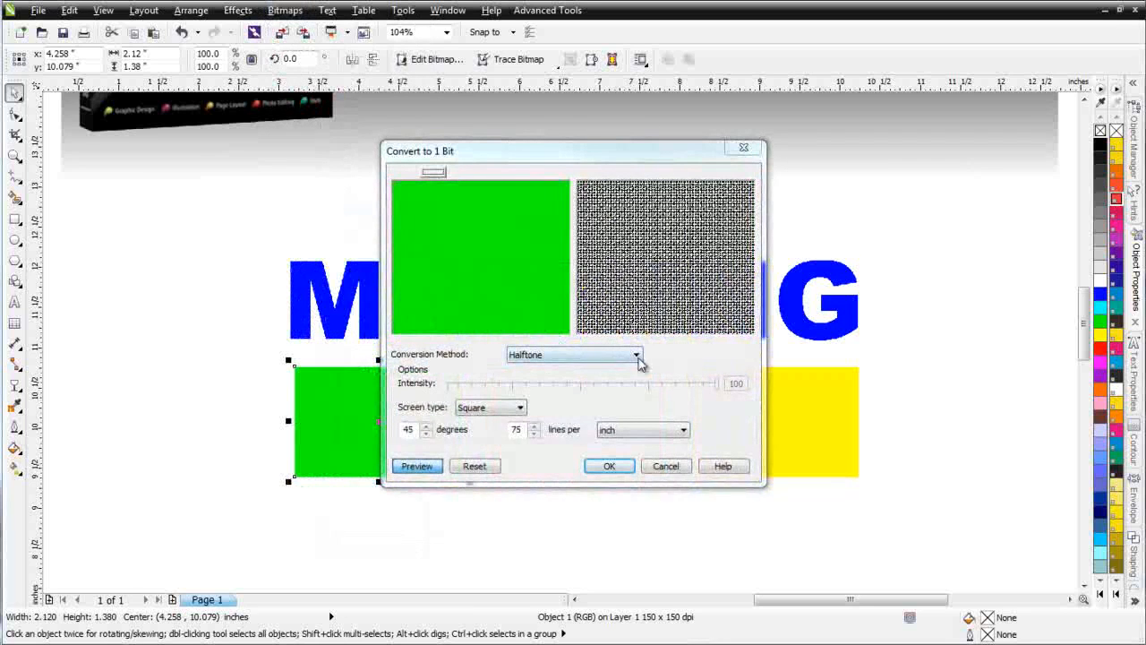
left_click(634, 355)
left_click(627, 367)
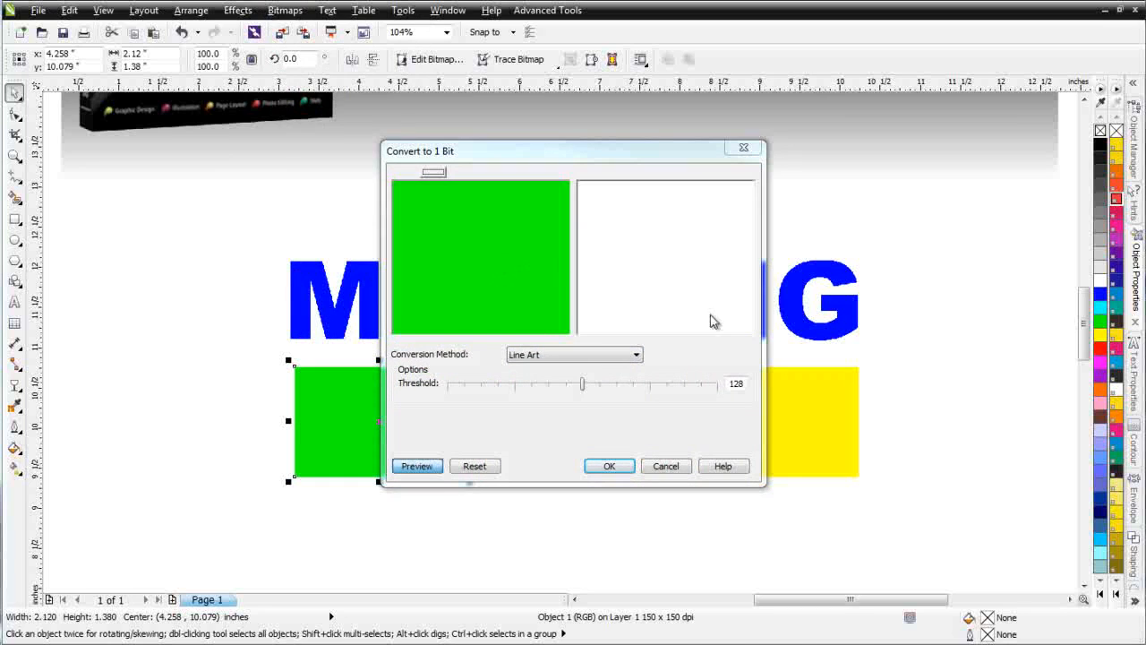
left_click(584, 385)
left_click_drag(583, 385, 652, 385)
left_click(596, 464)
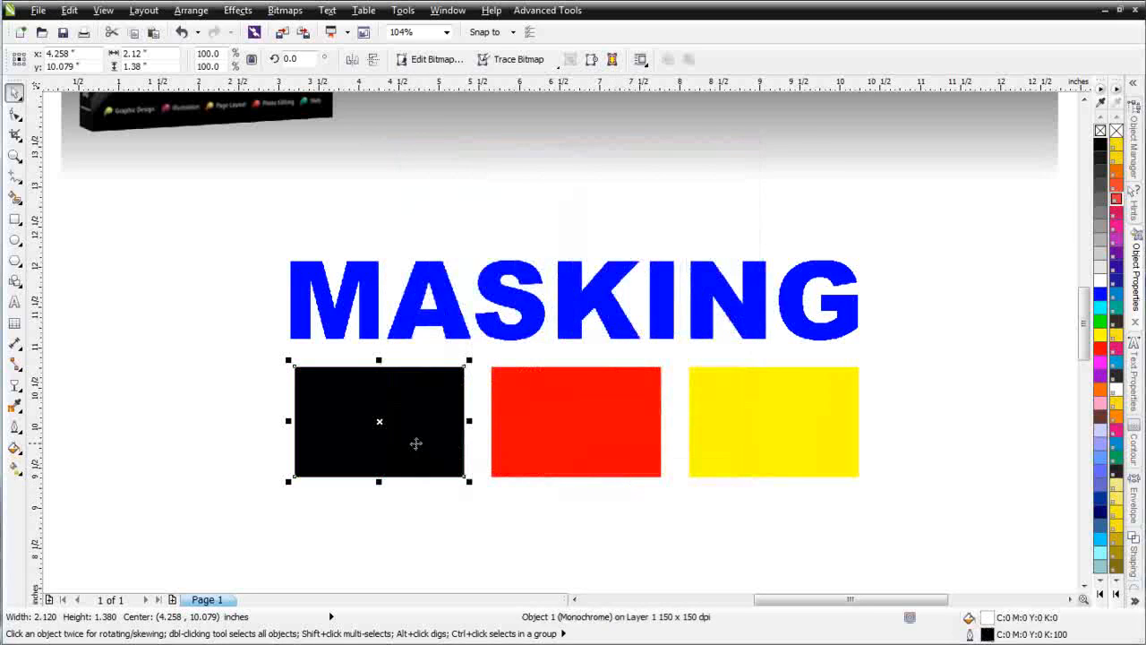
left_click(1101, 321)
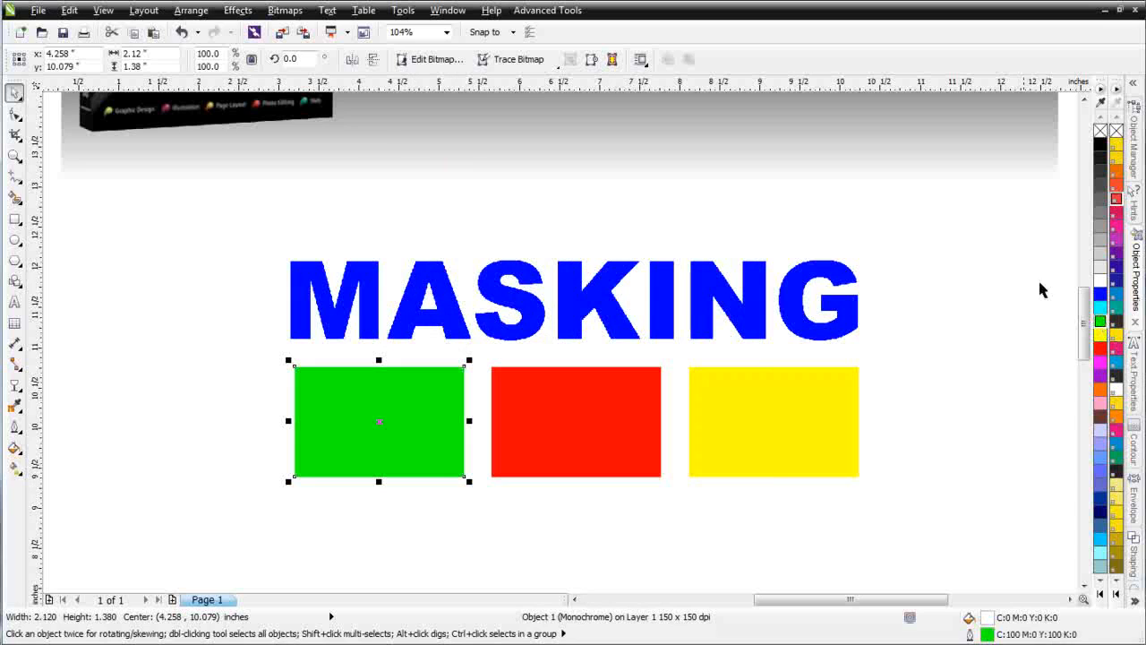
Convert the red rectangle to a 1-bit black-and-white bitmap with the Line Art method and recolor it red (C0 M100 Y100 K0).
left_click(544, 437)
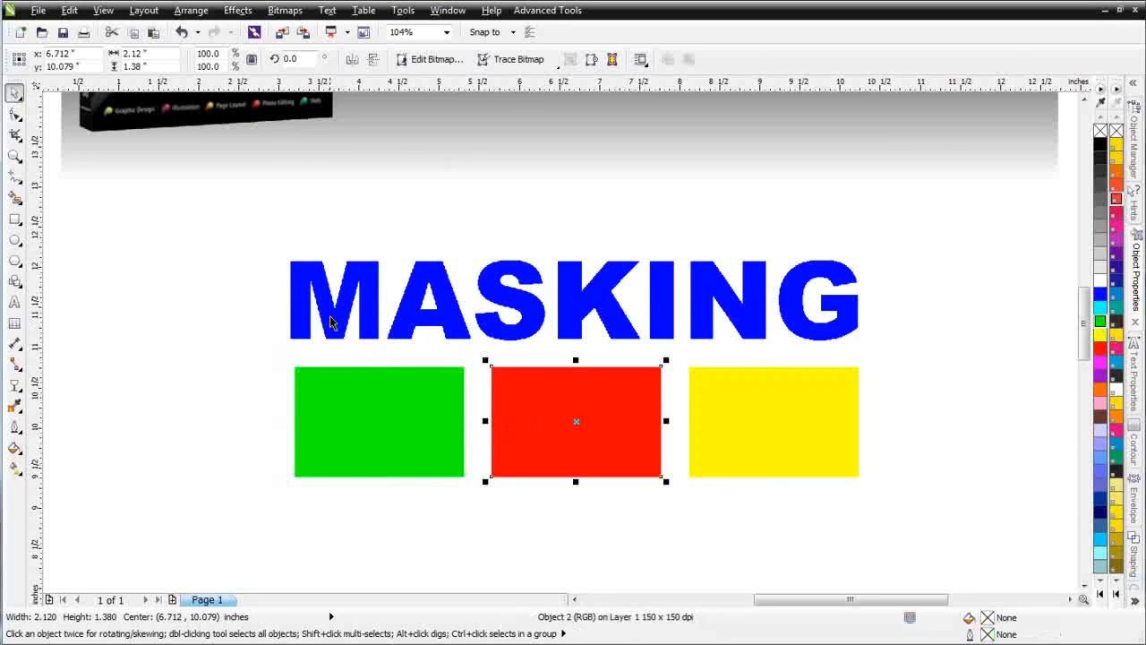
left_click(284, 10)
mouse_move(333, 222)
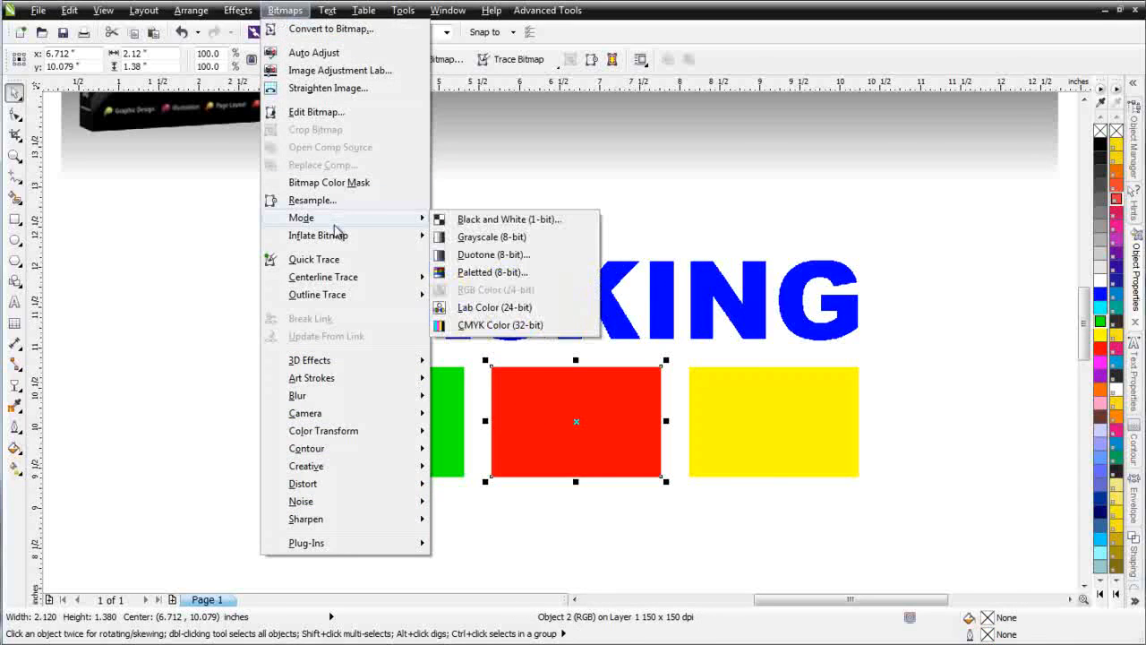
left_click(491, 220)
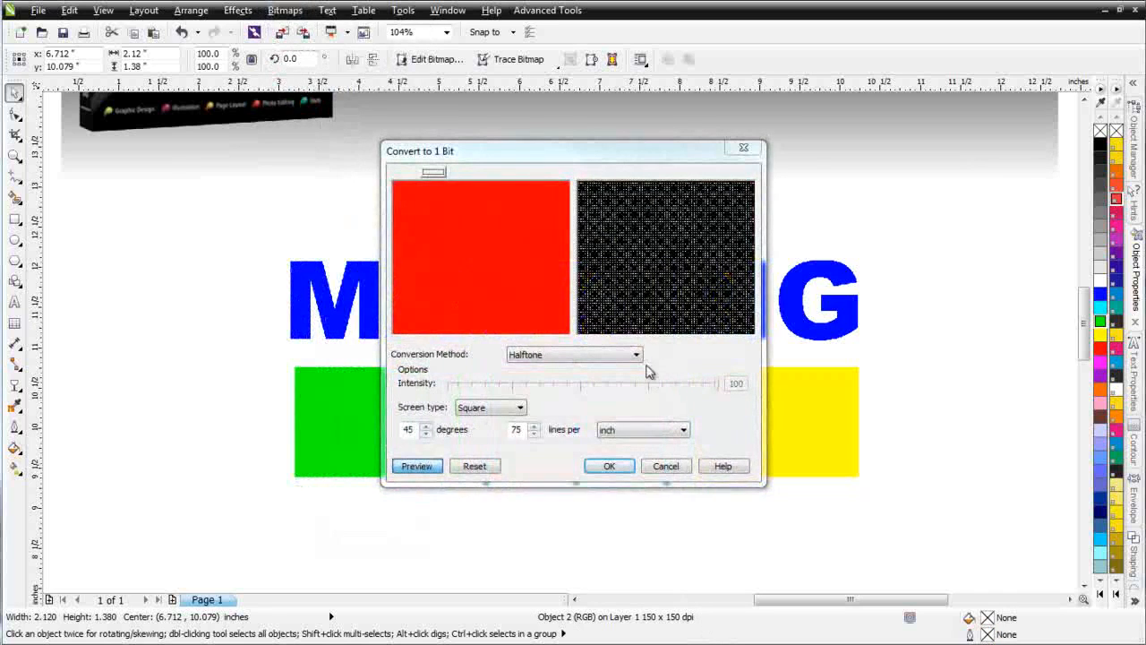
left_click(636, 355)
left_click(533, 366)
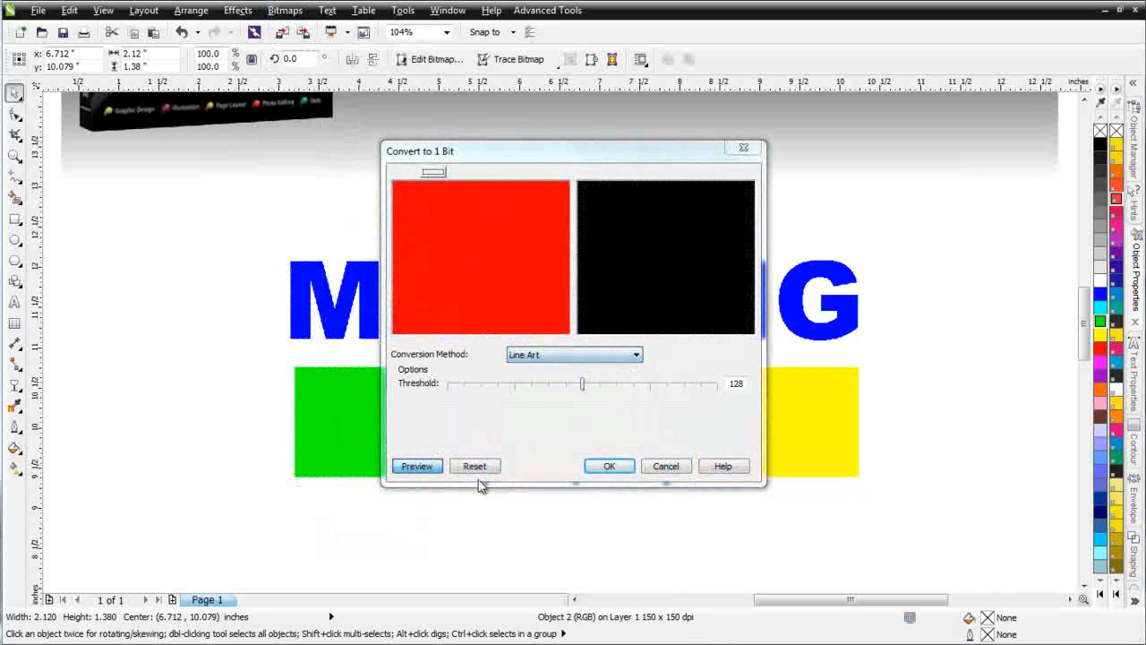
left_click(609, 467)
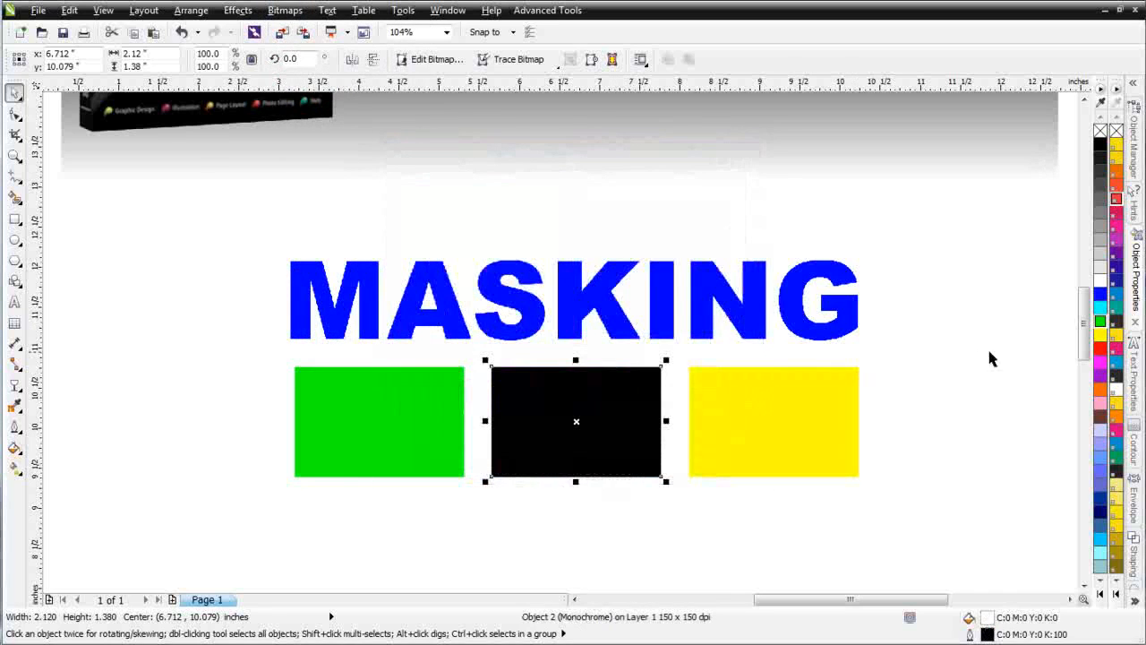
left_click(1101, 348)
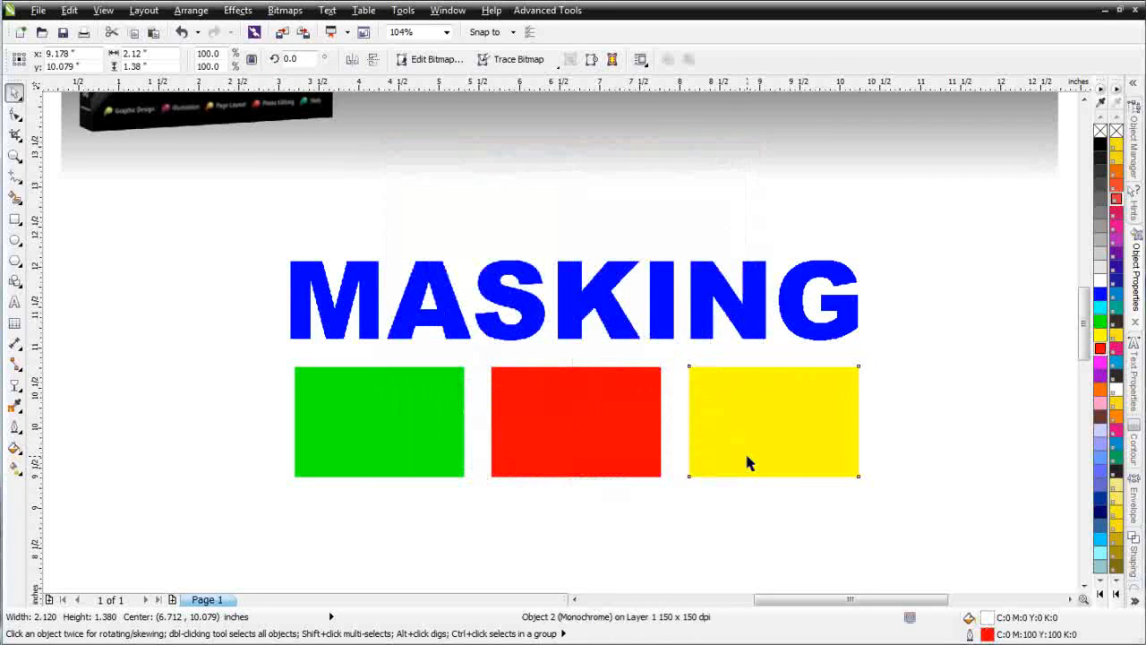
Convert the yellow rectangle to a 1-bit Line Art bitmap with threshold 236 and recolor it yellow.
left_click(751, 460)
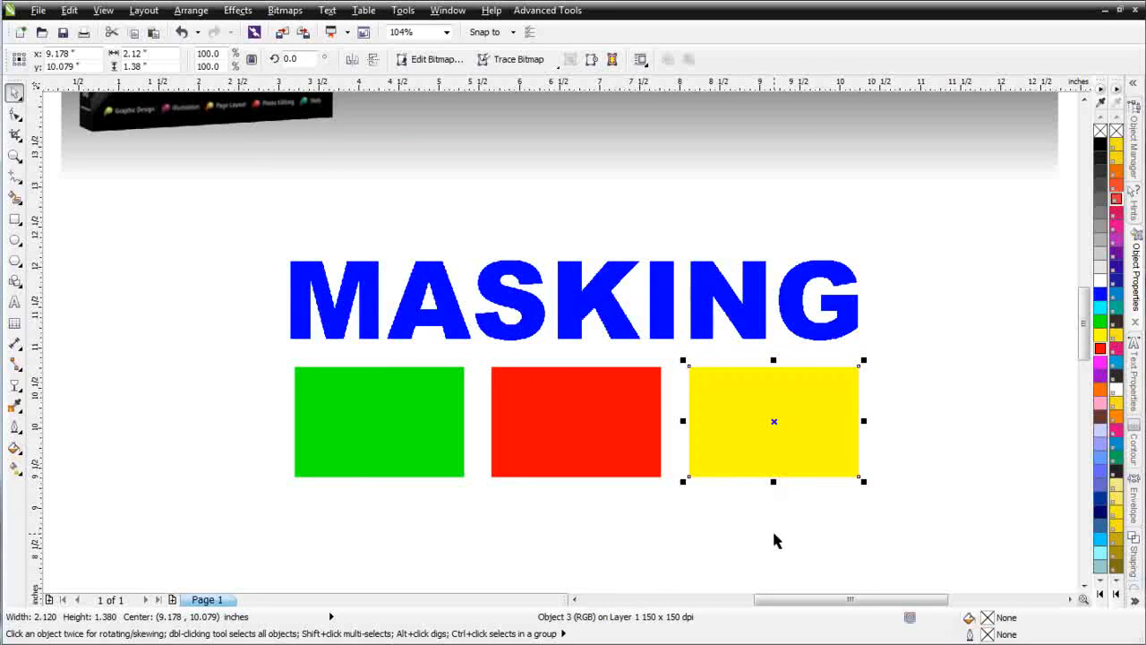
left_click(274, 13)
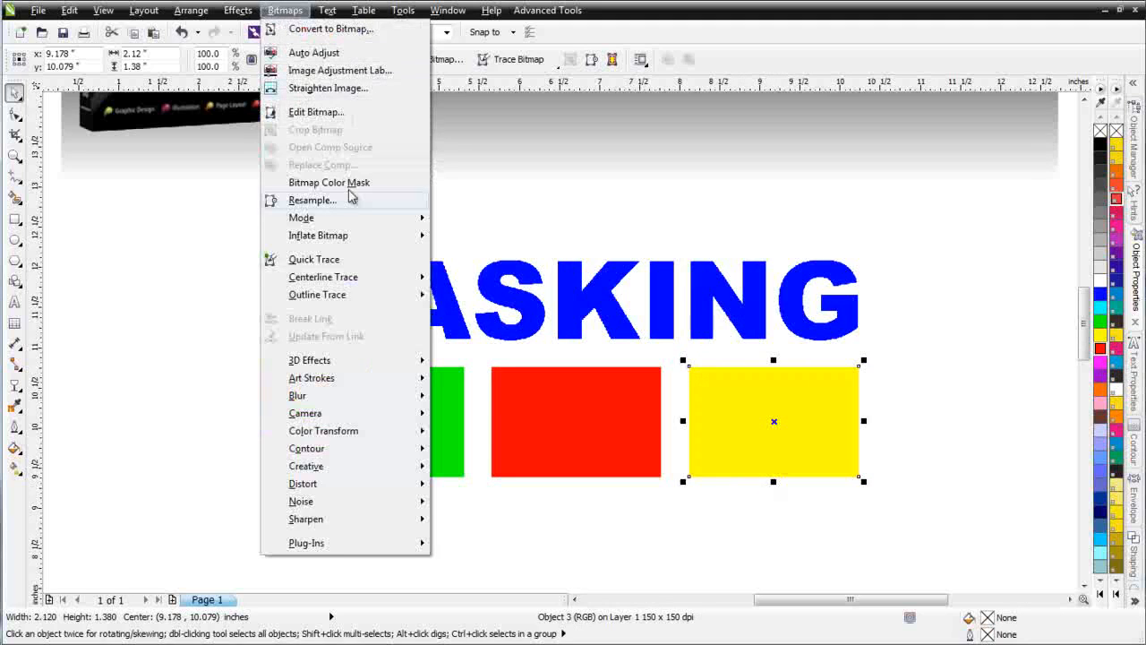
mouse_move(369, 219)
left_click(503, 219)
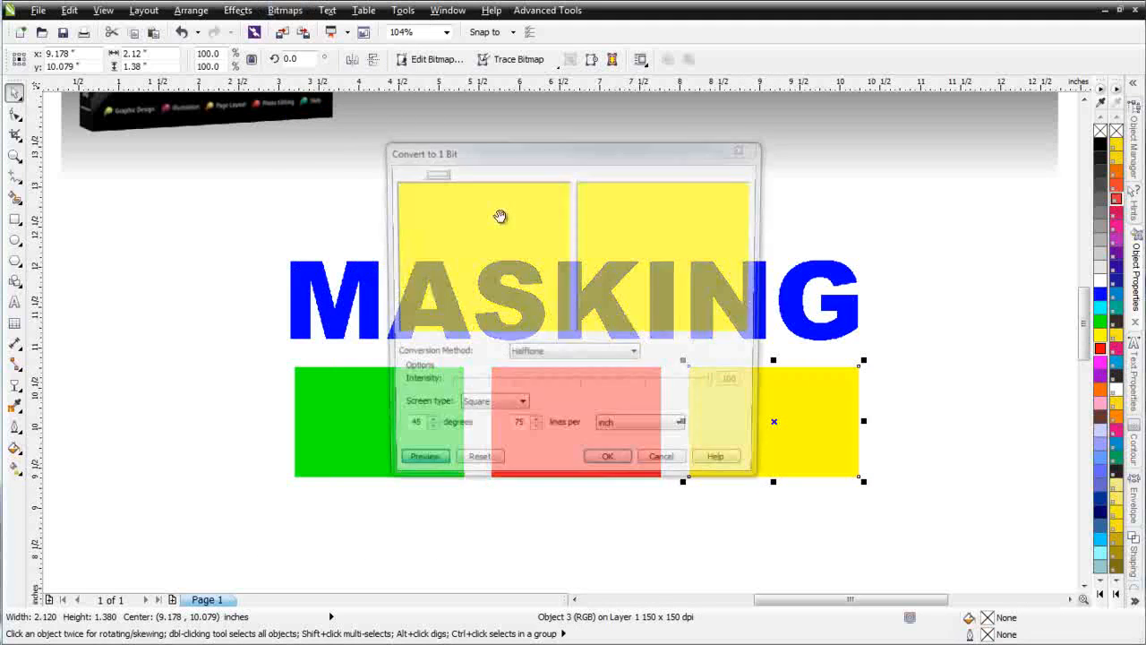
left_click(635, 356)
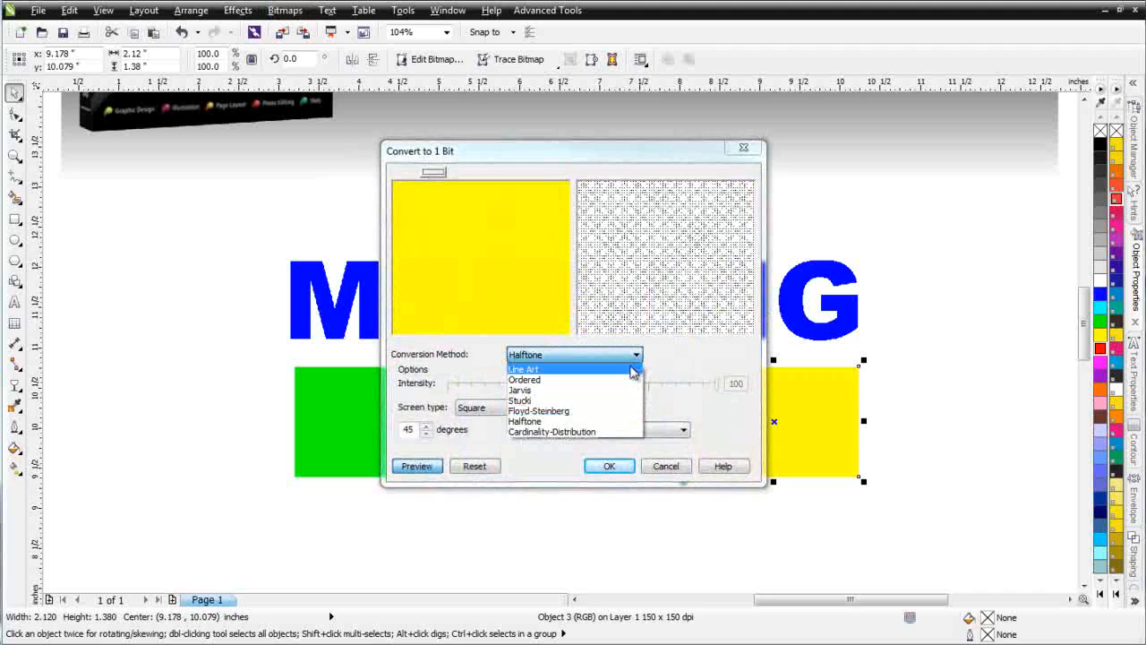
left_click(526, 366)
left_click_drag(583, 395, 697, 397)
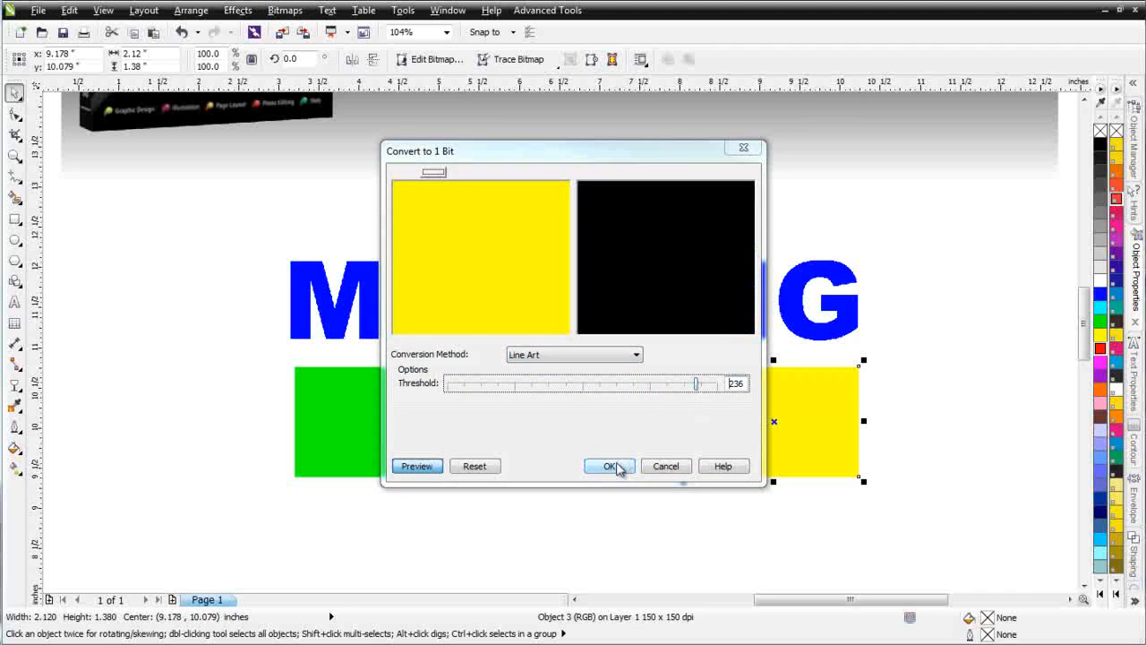
left_click(613, 465)
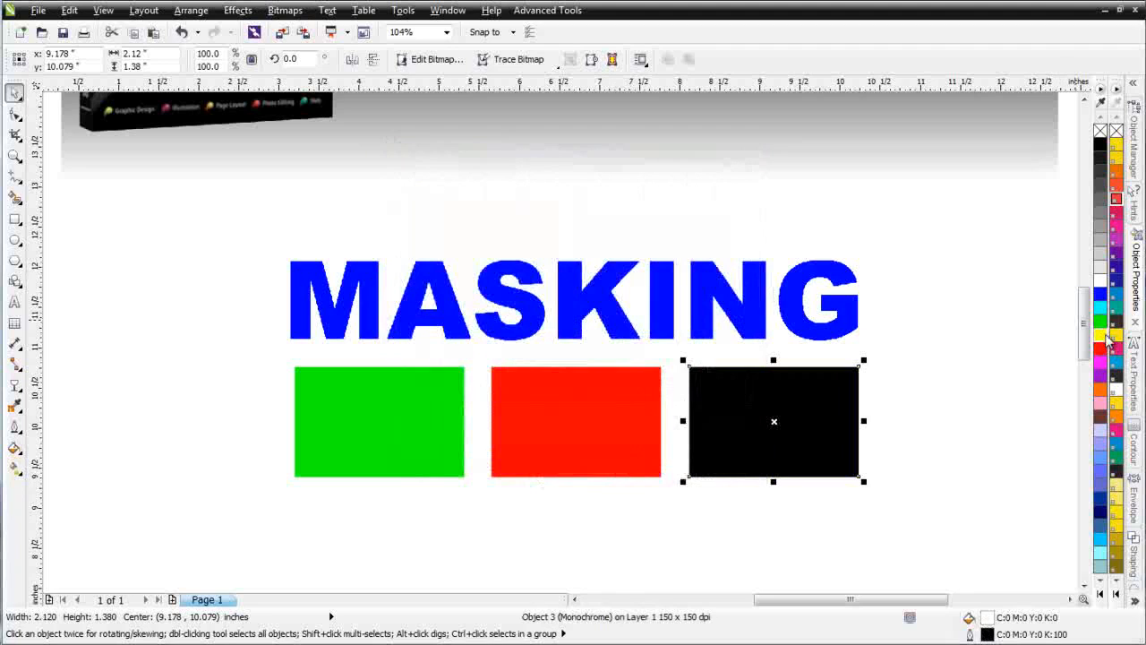
right_click(1100, 334)
Convert the MASKING text bitmap to 1-bit black and white with the Halftone method, recolor it blue (C100 M100 Y0 K0) and deselect it.
left_click(542, 315)
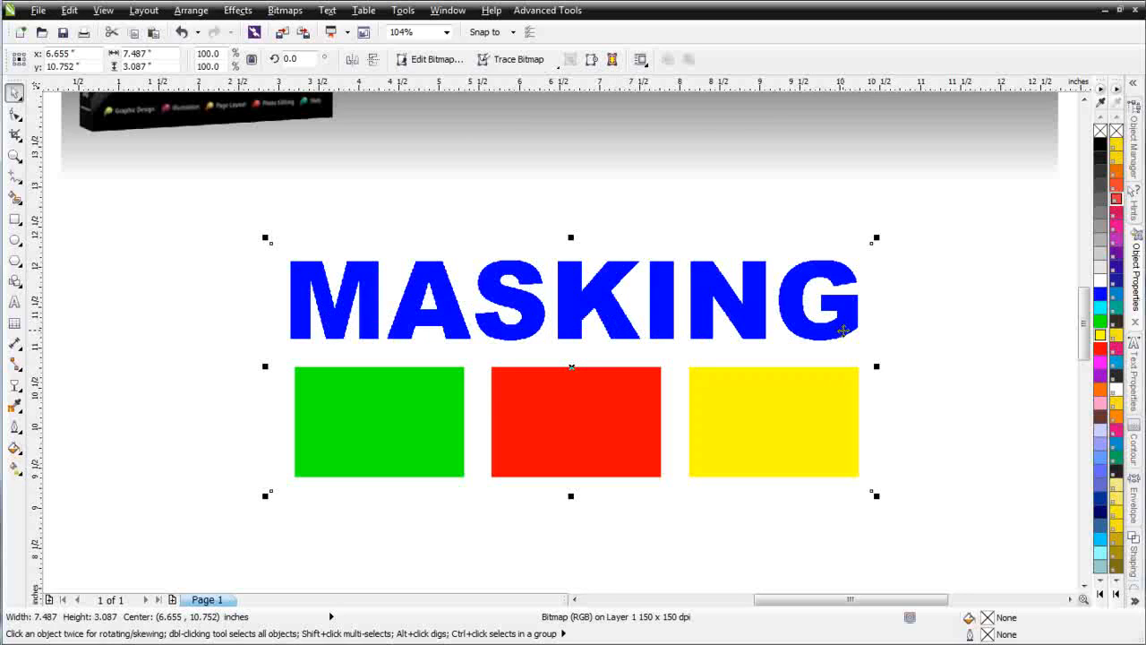
left_click(285, 11)
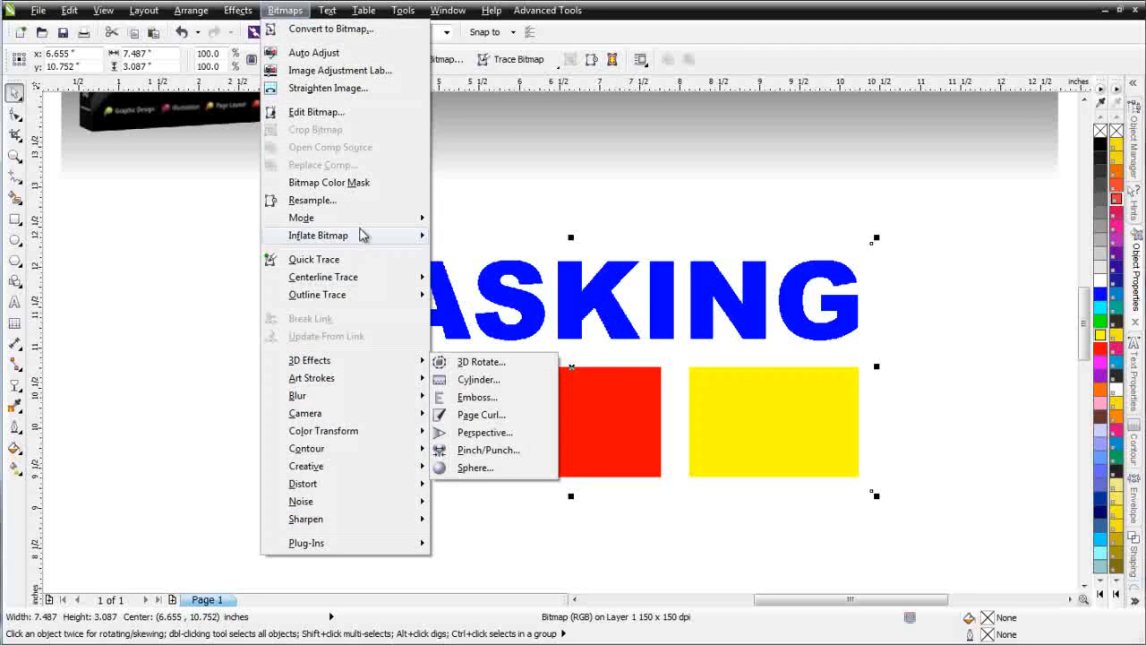
mouse_move(363, 219)
left_click(466, 220)
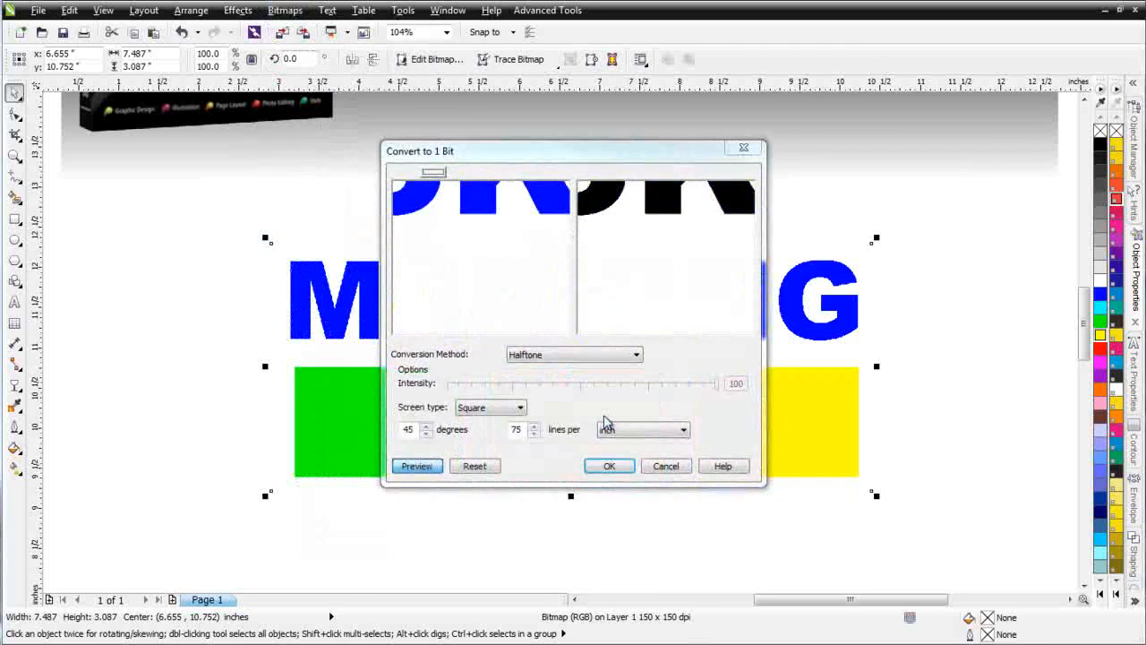
left_click(612, 466)
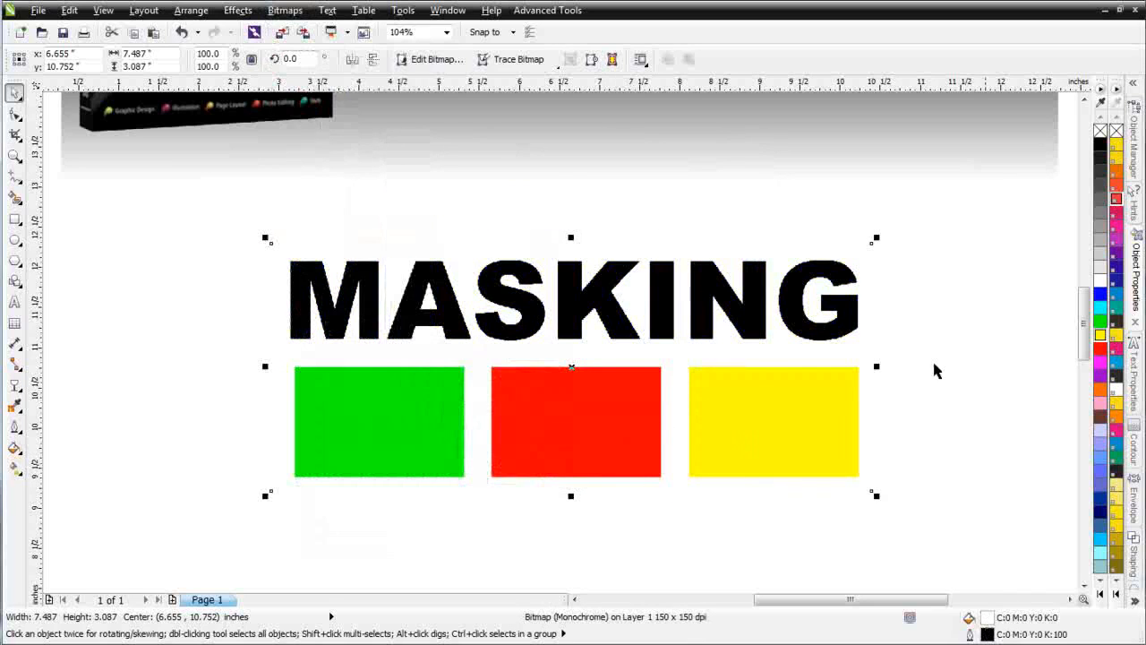
right_click(1102, 295)
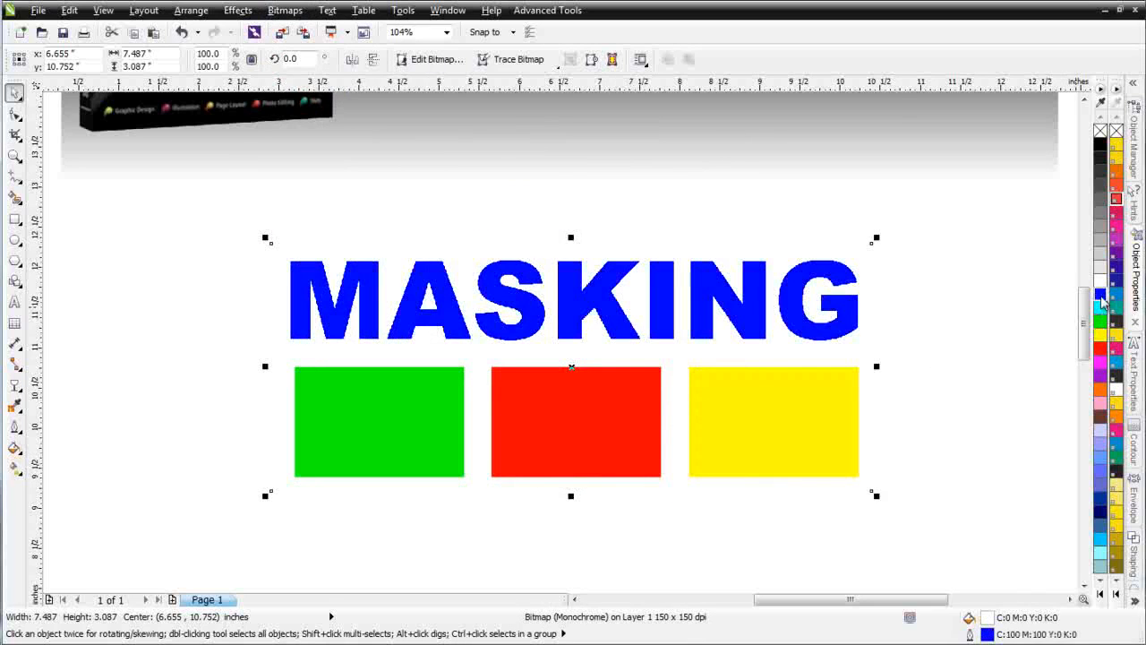
left_click(925, 381)
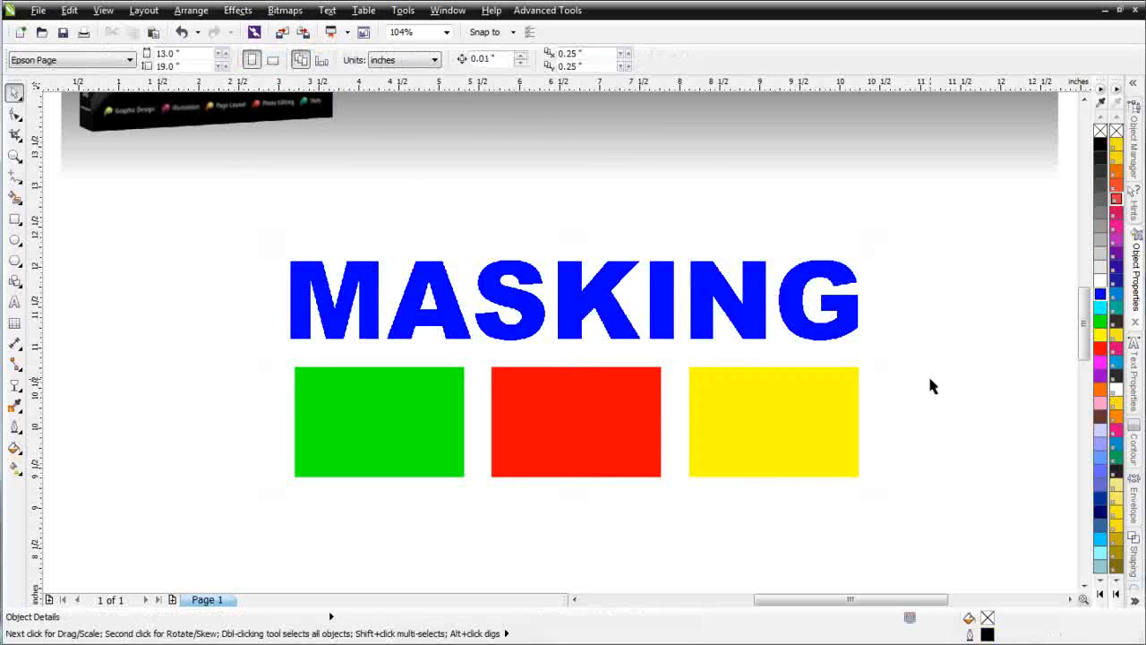
Select the yellow, red and green rectangles and the MASKING text in turn to check each object's color and mode.
left_click(702, 444)
left_click(609, 450)
left_click(432, 422)
left_click(515, 334)
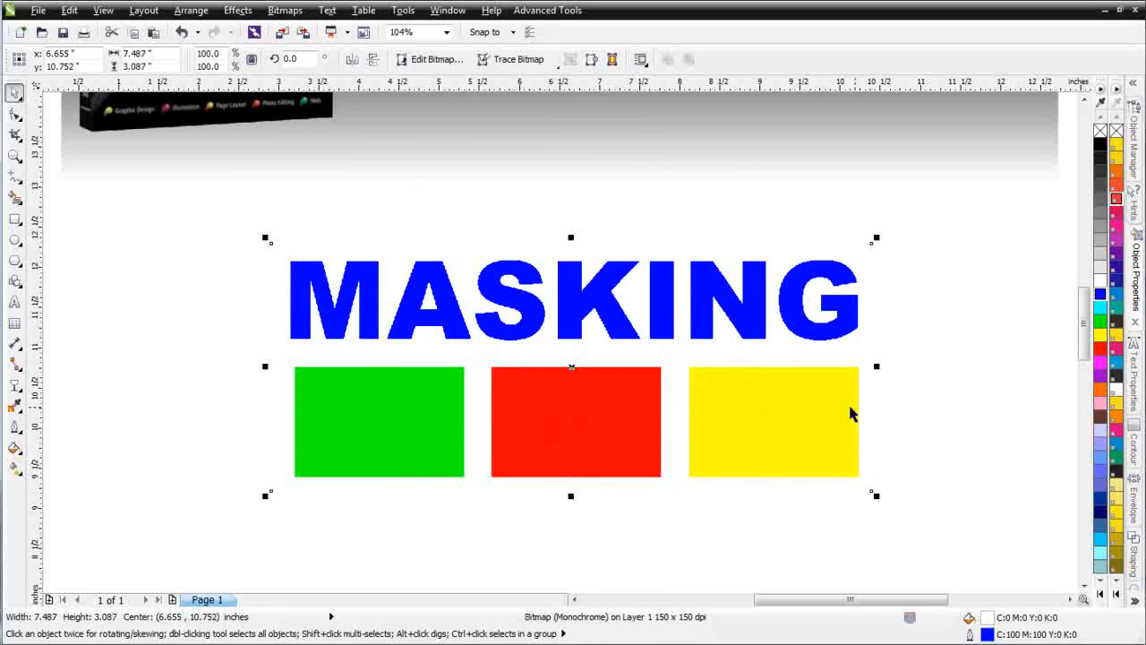